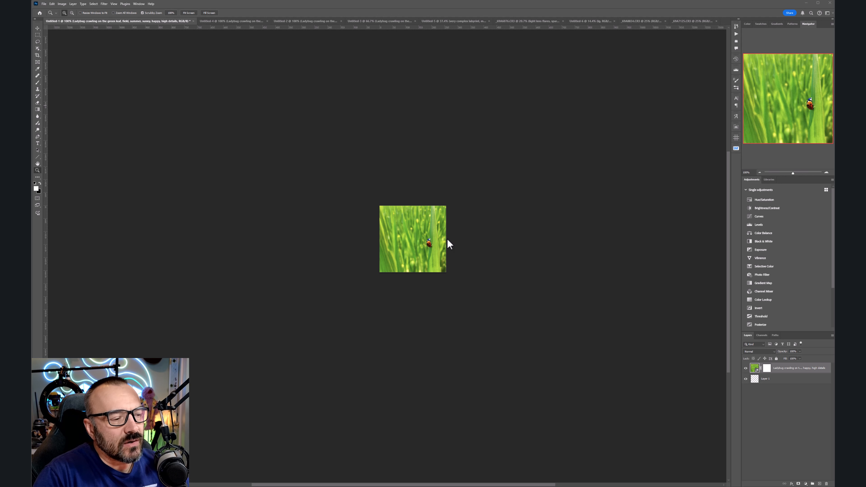
Check the pixel dimensions of the first ladybug image without resizing it, and inspect the ladybug and leaf up close
{"action": "left_click", "coordinate": [60, 4]}
{"action": "left_click", "coordinate": [82, 44]}
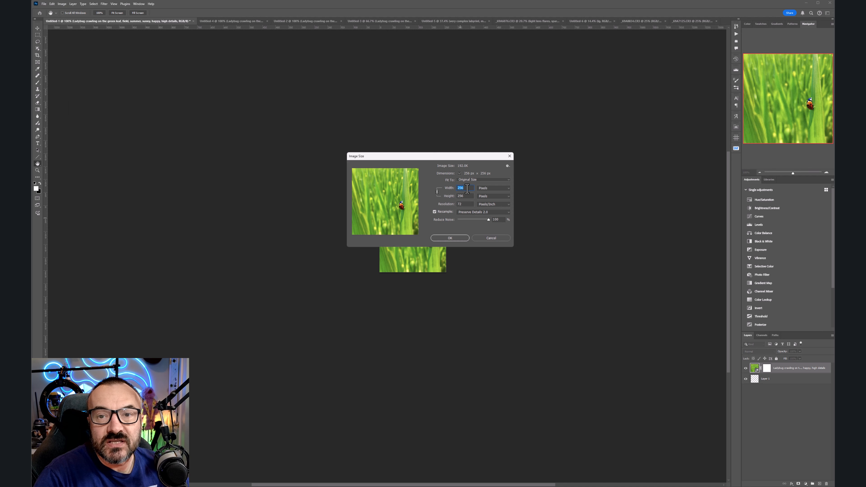
{"action": "left_click", "coordinate": [510, 156]}
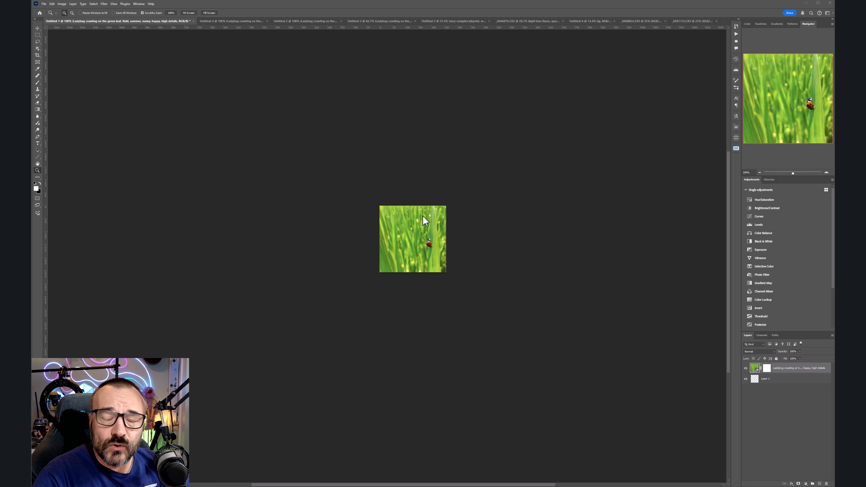
{"action": "left_click", "coordinate": [411, 229]}
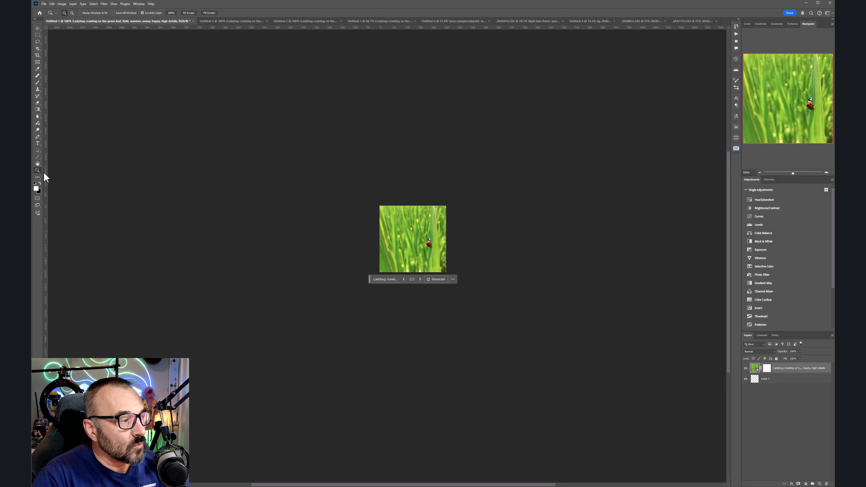
{"action": "left_click_drag", "start_coordinate": [411, 238], "coordinate": [495, 261]}
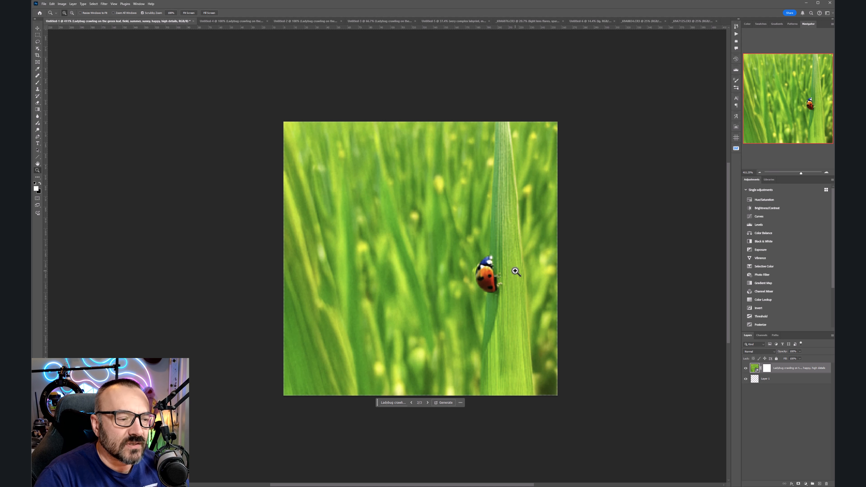
{"action": "left_click_drag", "start_coordinate": [485, 336], "coordinate": [476, 334]}
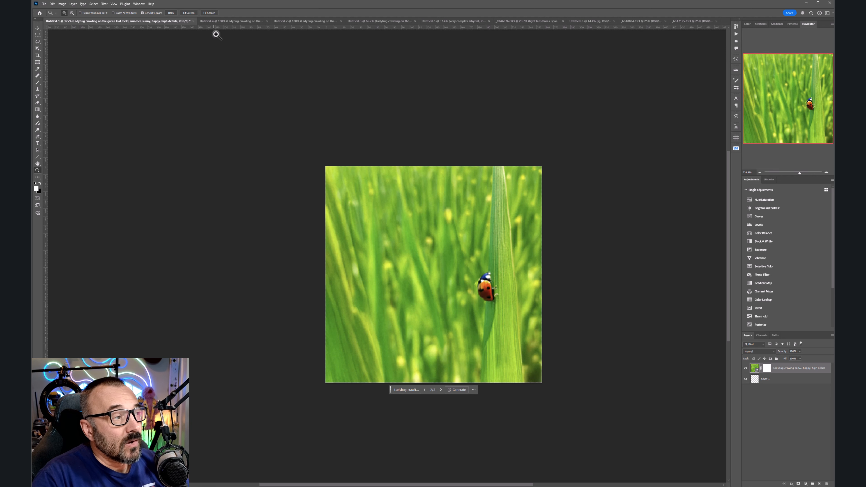
Switch to the second open ladybug document and examine the detail of the insect, leaf and background
{"action": "left_click", "coordinate": [220, 21]}
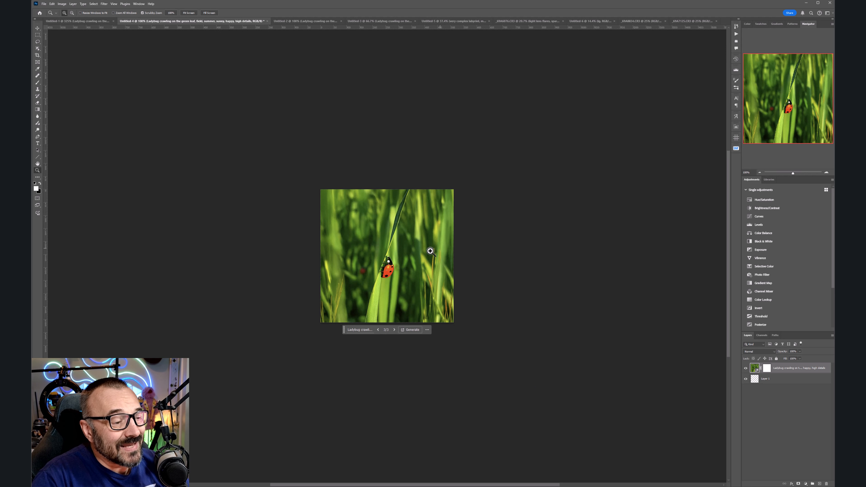
{"action": "left_click_drag", "start_coordinate": [374, 261], "coordinate": [403, 278]}
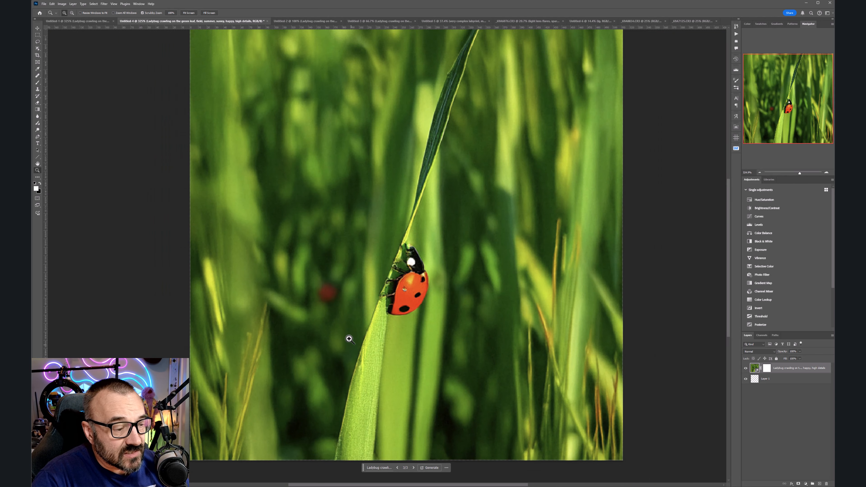
{"action": "left_click_drag", "start_coordinate": [379, 413], "coordinate": [409, 418]}
{"action": "left_click_drag", "start_coordinate": [382, 296], "coordinate": [351, 297]}
{"action": "left_click_drag", "start_coordinate": [449, 239], "coordinate": [456, 299]}
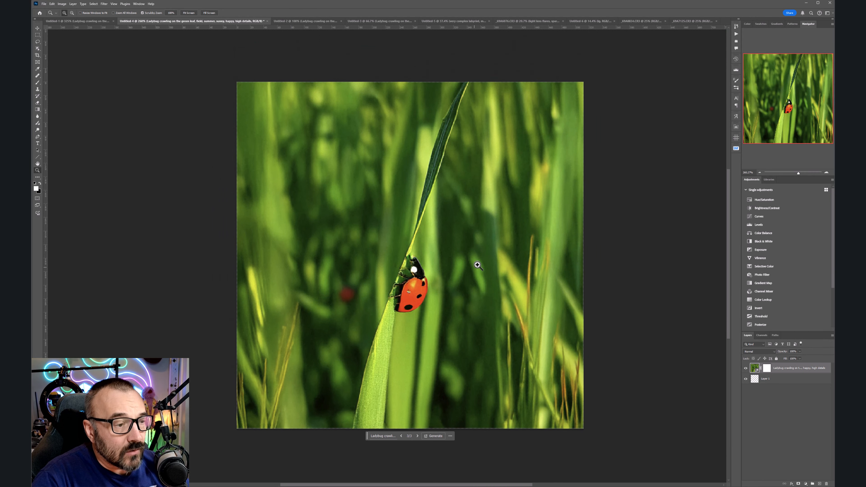
{"action": "left_click_drag", "start_coordinate": [480, 264], "coordinate": [468, 268]}
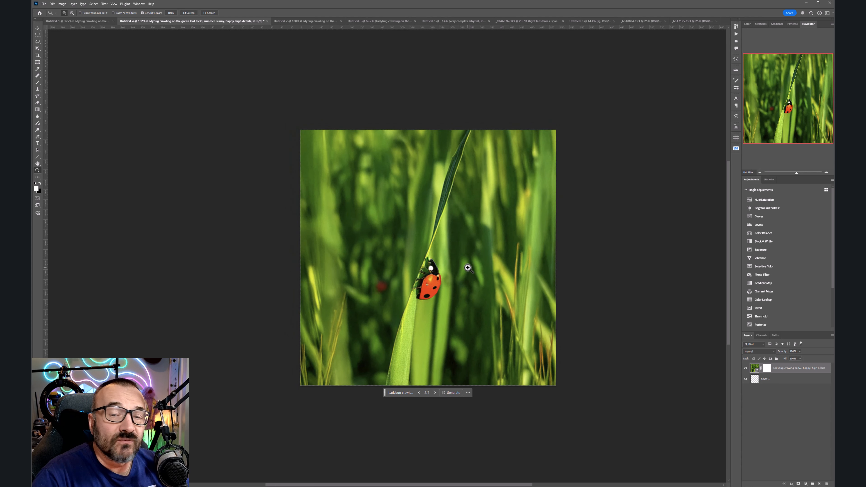
Switch to the third open ladybug document and check its pixel dimensions in Image Size without changing them
{"action": "left_click", "coordinate": [299, 20]}
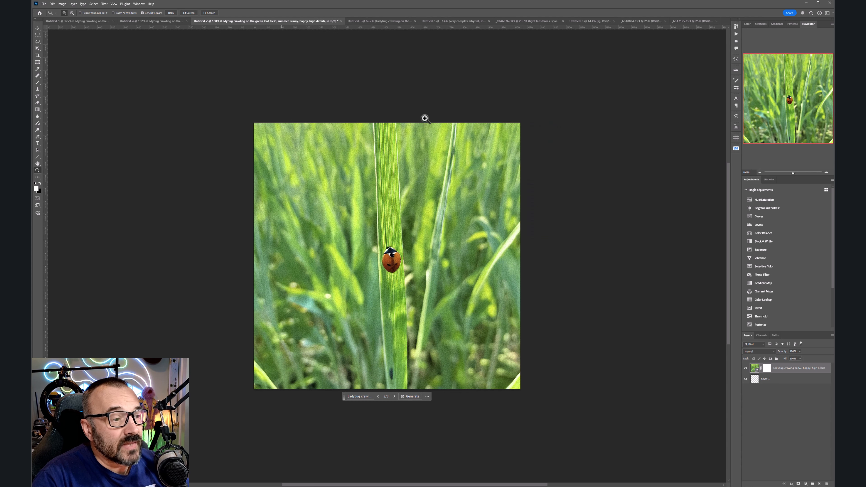
{"action": "left_click", "coordinate": [62, 5]}
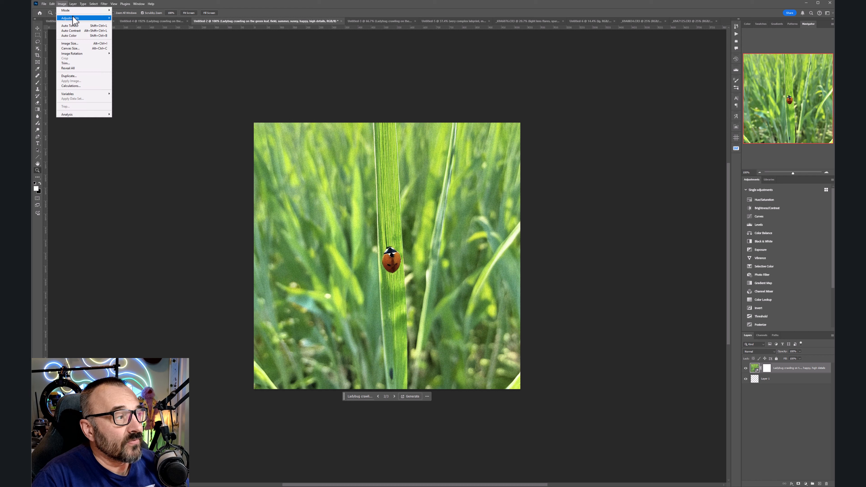
{"action": "mouse_move", "coordinate": [75, 19]}
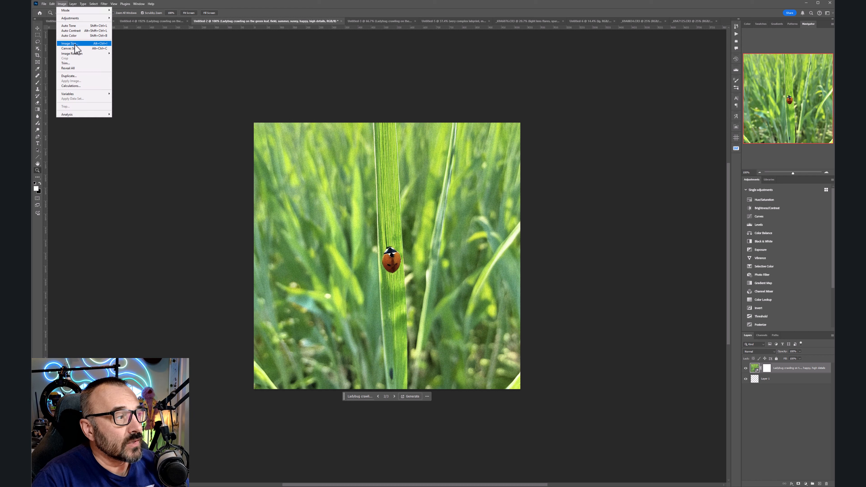
{"action": "left_click", "coordinate": [89, 44]}
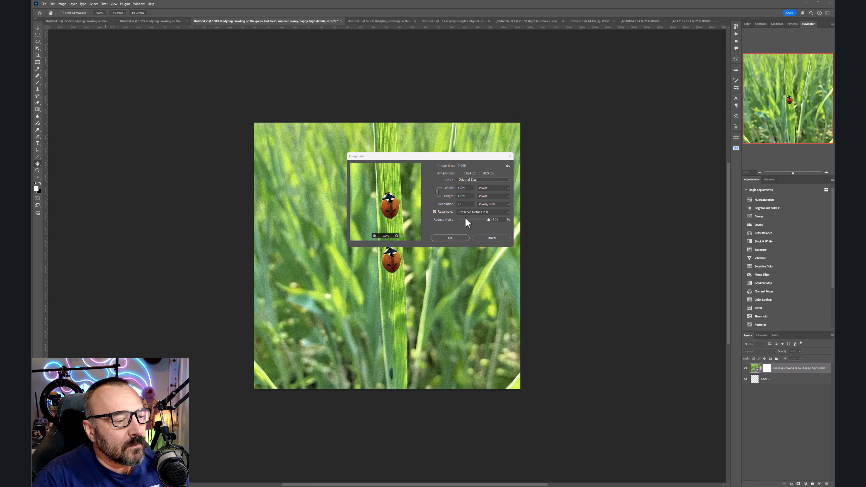
{"action": "left_click", "coordinate": [451, 239]}
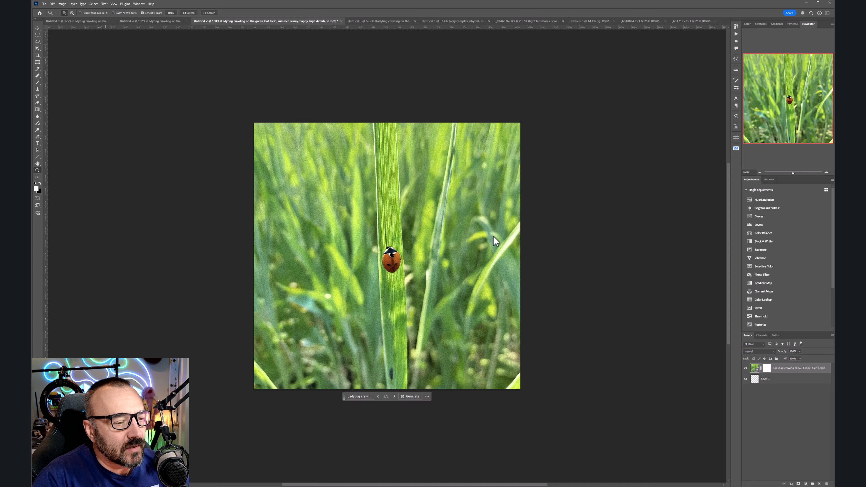
Examine the grain and sharpness around the ladybug on the central leaf in the third document
{"action": "key", "text": "z"}
{"action": "left_click", "coordinate": [493, 235]}
{"action": "left_click", "coordinate": [425, 230]}
{"action": "left_click_drag", "start_coordinate": [426, 231], "coordinate": [597, 233]}
{"action": "key", "text": "space"}
{"action": "left_click_drag", "start_coordinate": [533, 240], "coordinate": [503, 235]}
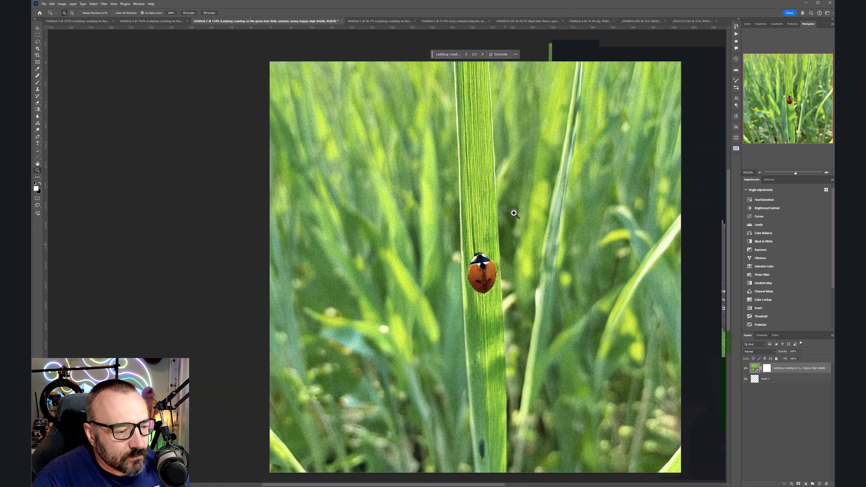
{"action": "left_click_drag", "start_coordinate": [557, 263], "coordinate": [573, 265]}
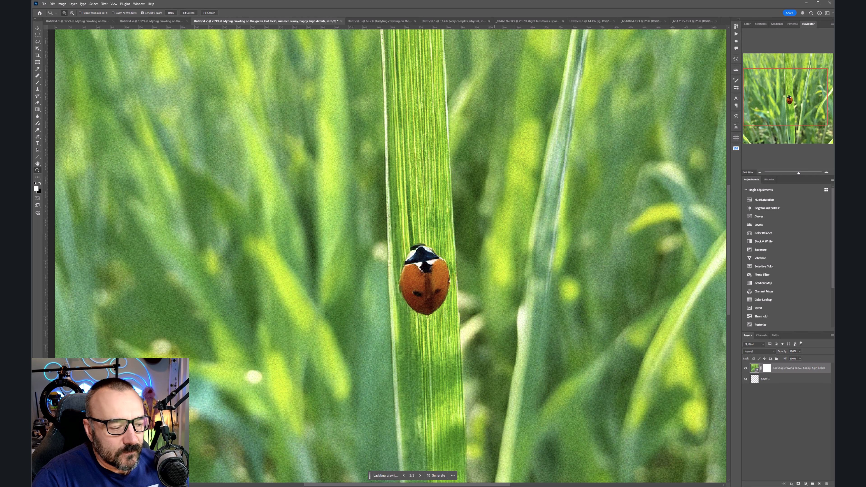
Compare the generated variations in the third document and inspect the thorny stem's pixel detail in the last one
{"action": "left_click", "coordinate": [420, 475]}
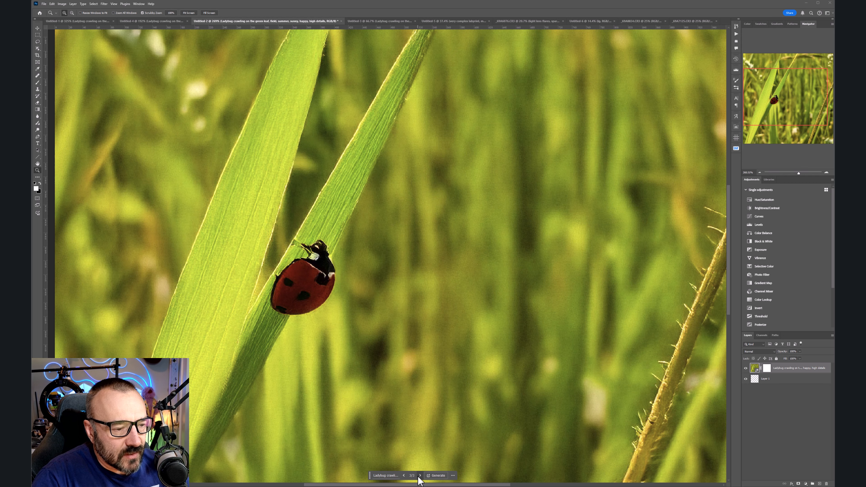
{"action": "left_click", "coordinate": [419, 476]}
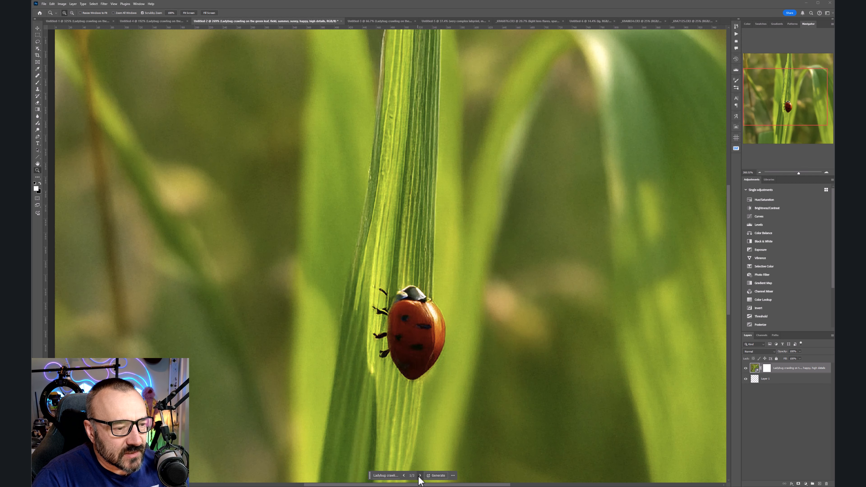
{"action": "left_click", "coordinate": [419, 475]}
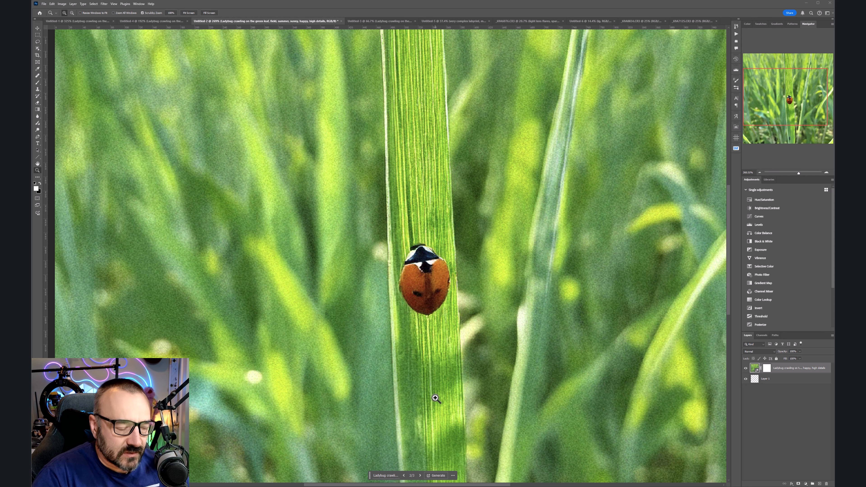
{"action": "left_click", "coordinate": [422, 476]}
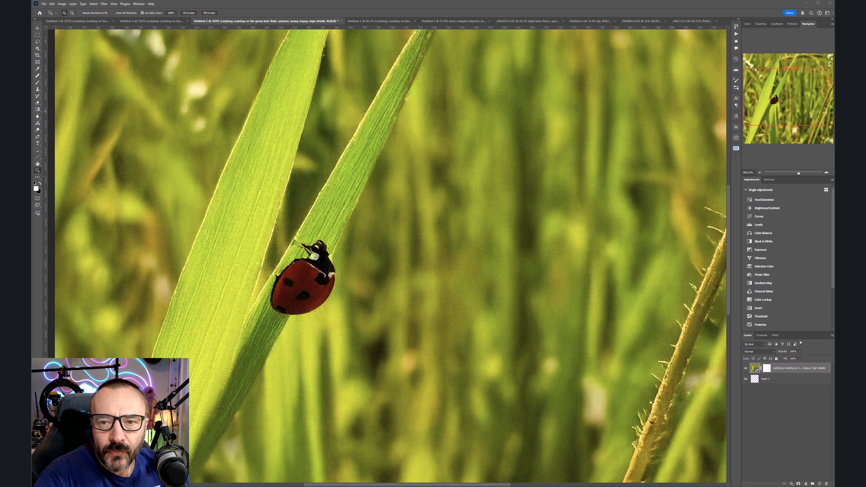
{"action": "left_click_drag", "start_coordinate": [413, 254], "coordinate": [657, 374]}
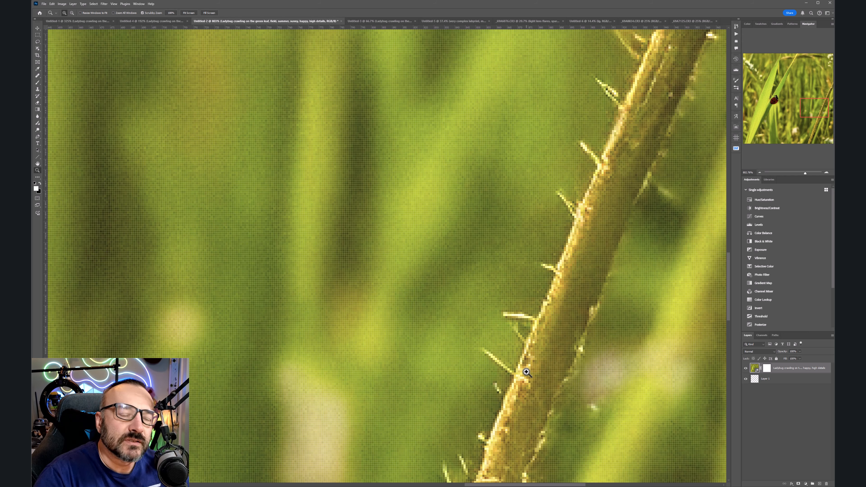
{"action": "left_click_drag", "start_coordinate": [559, 303], "coordinate": [518, 294]}
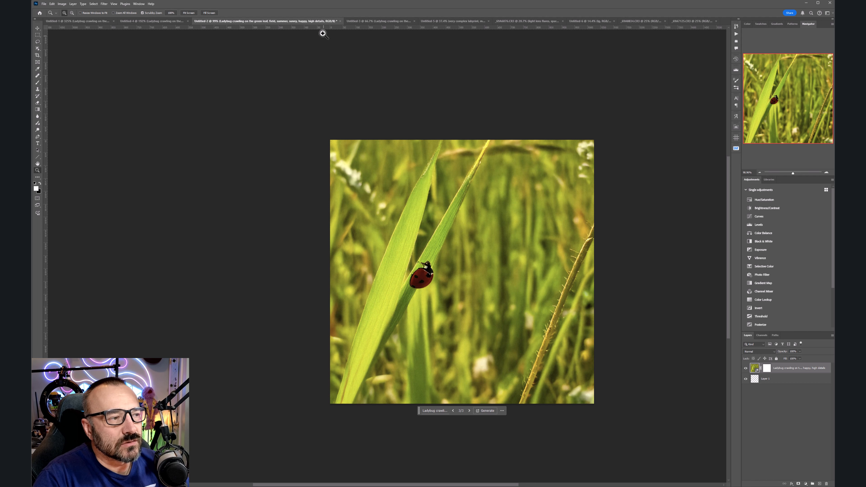
Switch to the fourth open ladybug document and check its pixel dimensions without changing them
{"action": "left_click", "coordinate": [382, 21]}
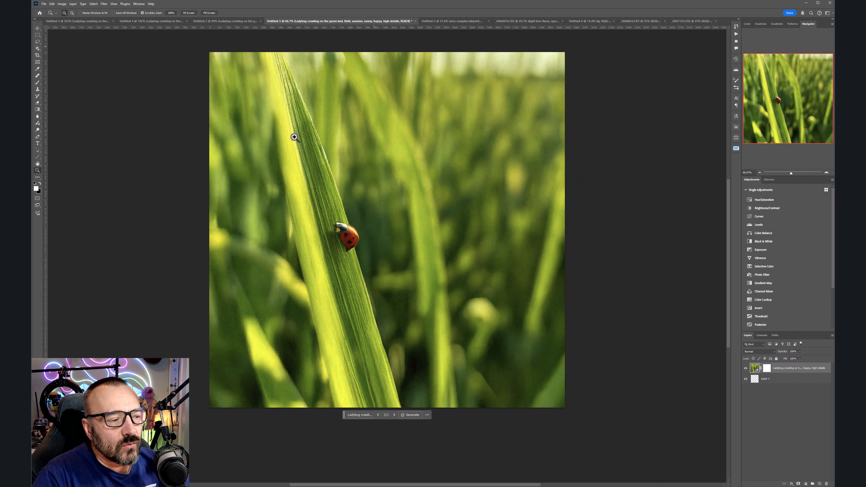
{"action": "left_click", "coordinate": [61, 4]}
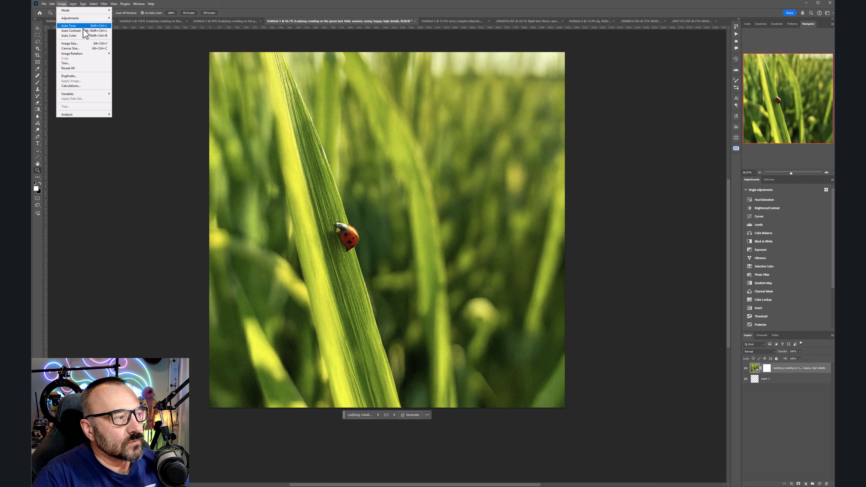
{"action": "left_click", "coordinate": [83, 42]}
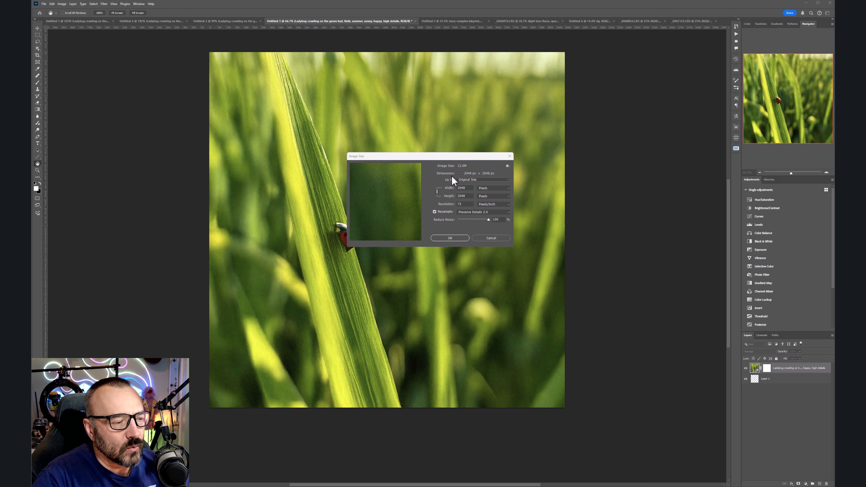
{"action": "left_click", "coordinate": [484, 239]}
Inspect the ladybug's shell and the leaf texture up close in the fourth document, and return to the whole image
{"action": "key", "text": "z"}
{"action": "left_click_drag", "start_coordinate": [327, 245], "coordinate": [350, 235]}
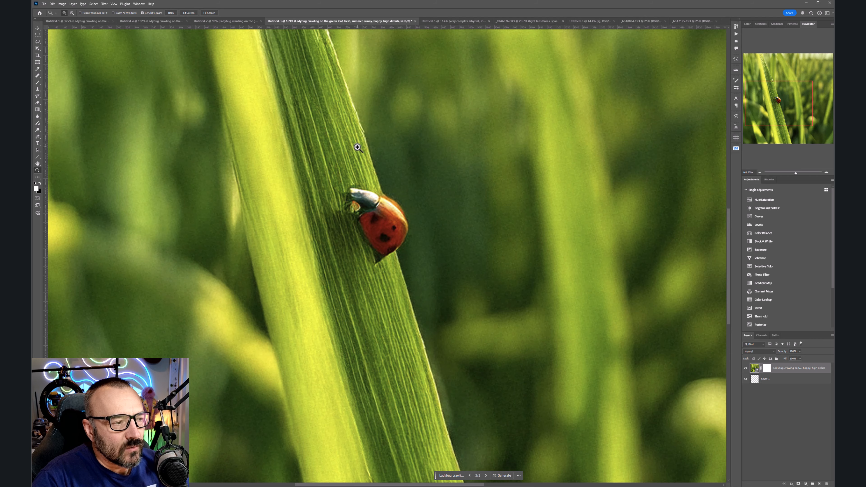
{"action": "left_click_drag", "start_coordinate": [342, 143], "coordinate": [367, 154]}
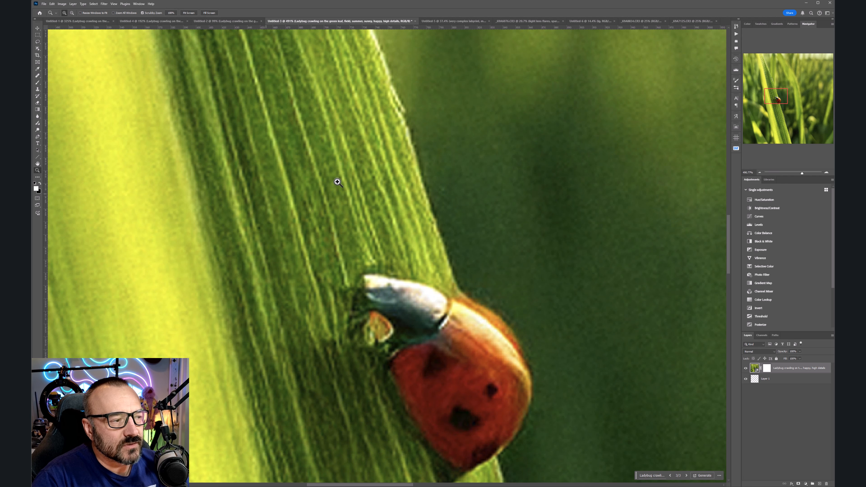
{"action": "left_click_drag", "start_coordinate": [452, 174], "coordinate": [414, 175]}
{"action": "key", "text": "ctrl+0"}
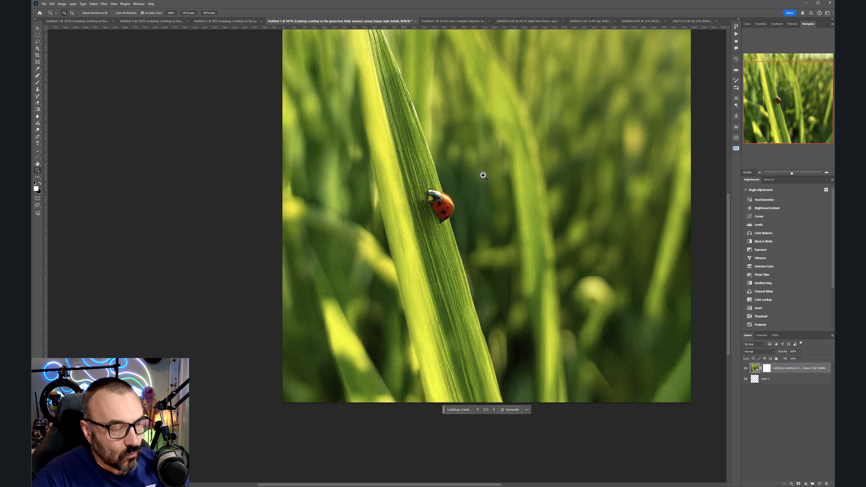
{"action": "left_click_drag", "start_coordinate": [517, 181], "coordinate": [466, 231]}
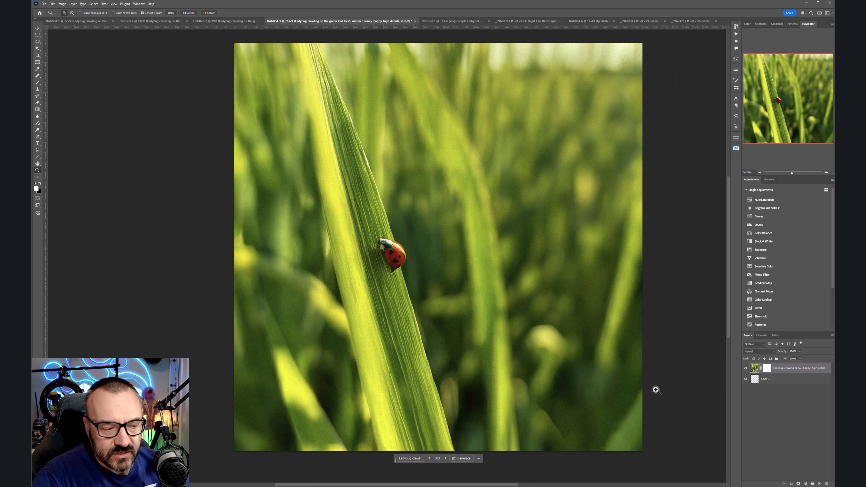
Compare all generated variations in the fourth document, inspecting the ladybug on the wheat ear and on the broad leaf
{"action": "left_click", "coordinate": [447, 459]}
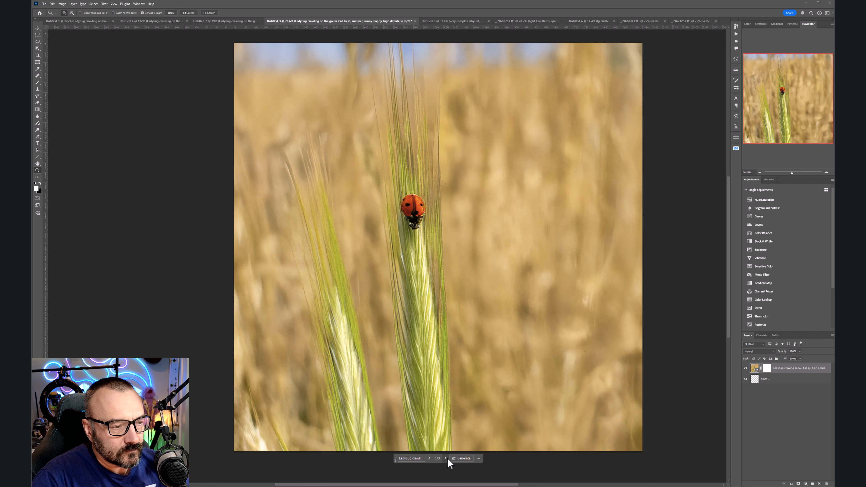
{"action": "left_click_drag", "start_coordinate": [397, 175], "coordinate": [528, 179]}
{"action": "left_click_drag", "start_coordinate": [540, 306], "coordinate": [509, 307]}
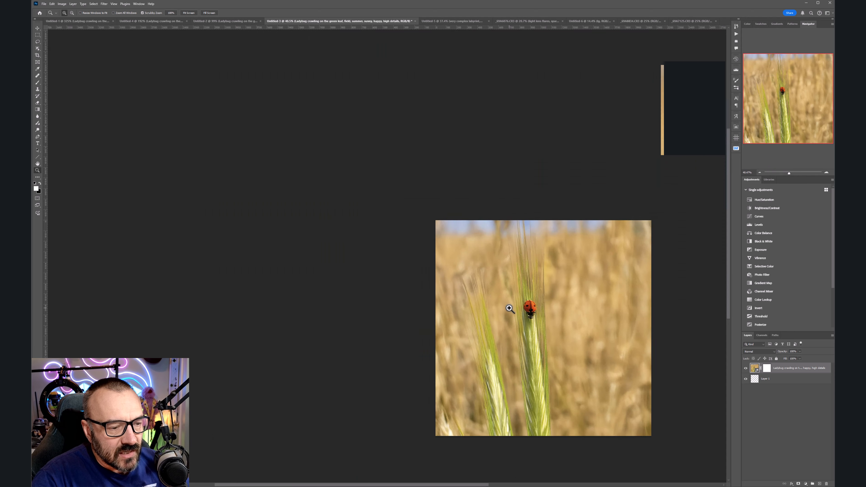
{"action": "left_click", "coordinate": [510, 307]}
{"action": "left_click_drag", "start_coordinate": [562, 327], "coordinate": [463, 234]}
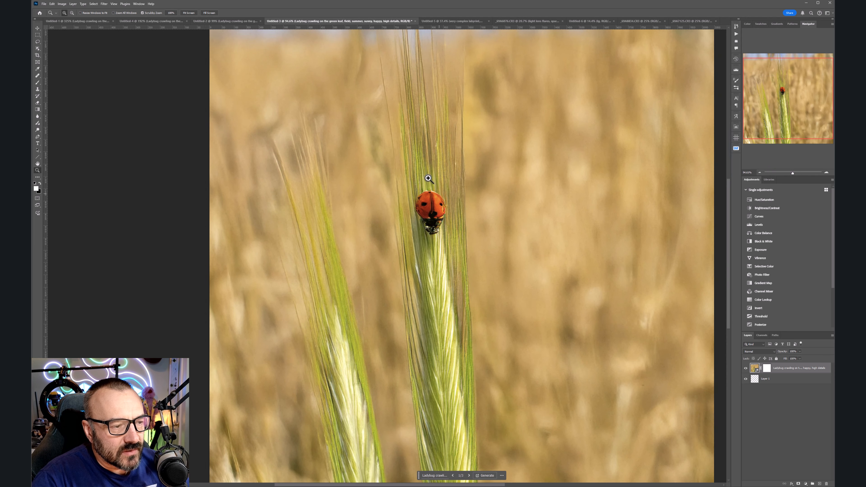
{"action": "left_click", "coordinate": [470, 476]}
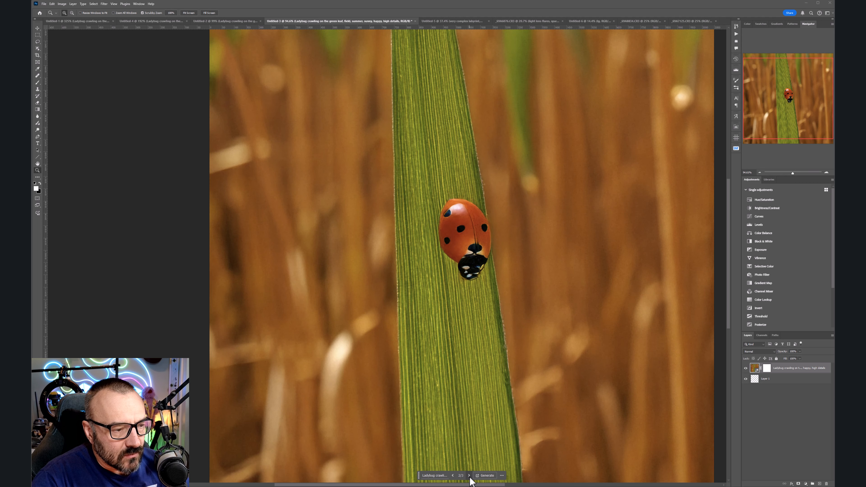
{"action": "left_click", "coordinate": [470, 476]}
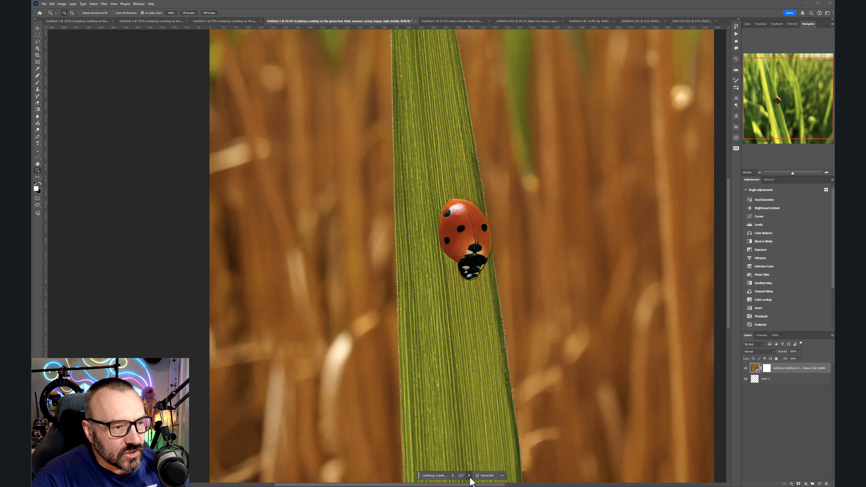
{"action": "left_click_drag", "start_coordinate": [533, 248], "coordinate": [498, 239]}
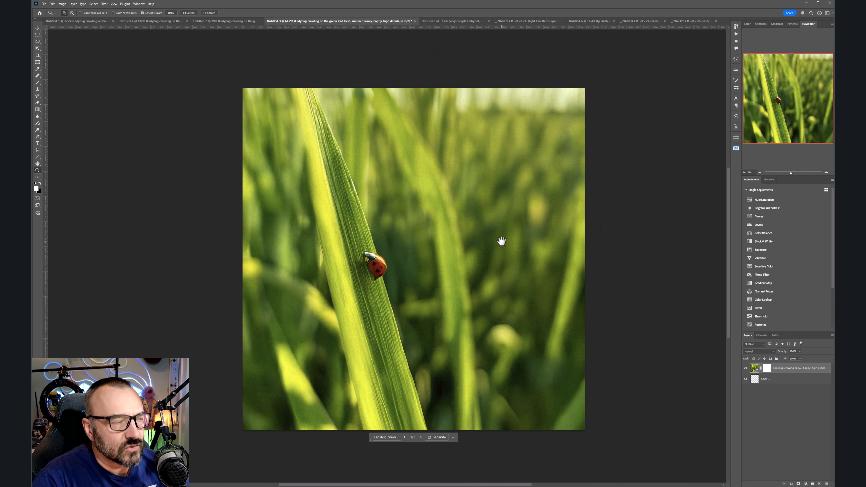
Switch to the fifth open ladybug document and check its pixel dimensions without changing them
{"action": "left_click", "coordinate": [443, 21]}
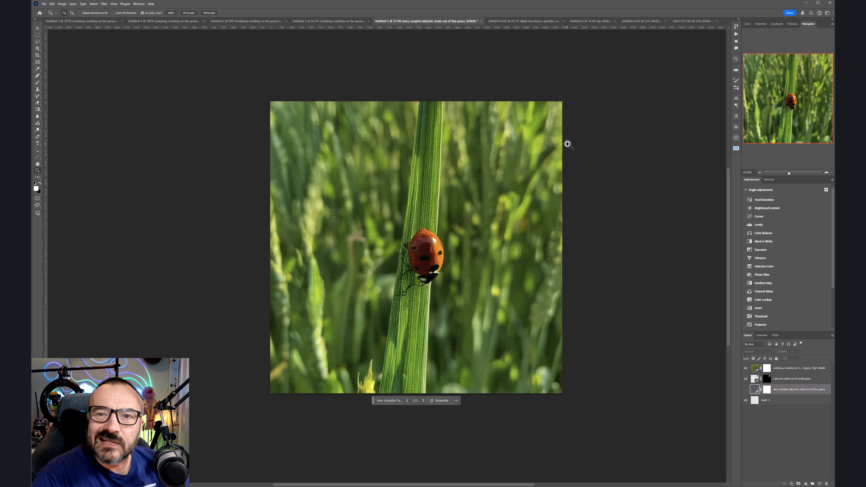
{"action": "left_click", "coordinate": [62, 4]}
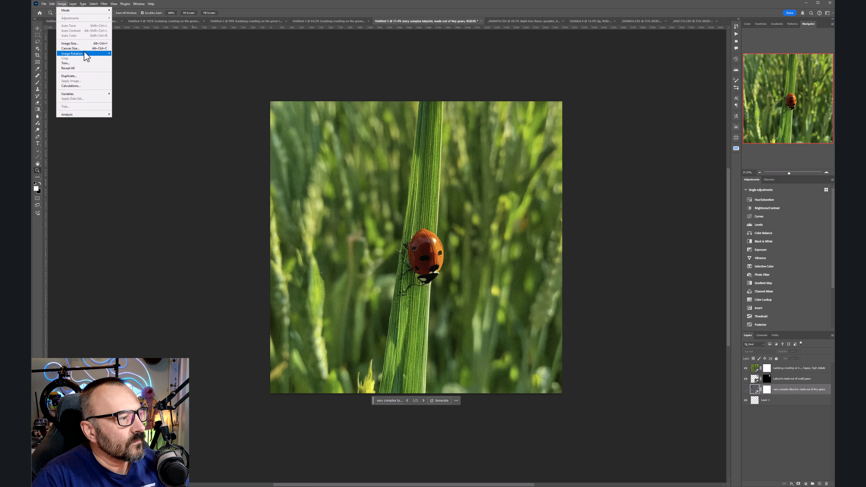
{"action": "left_click", "coordinate": [86, 43]}
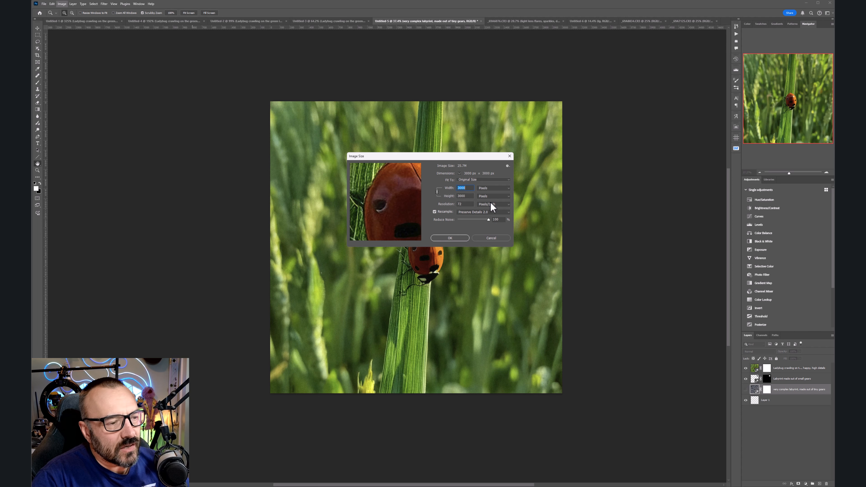
{"action": "left_click", "coordinate": [494, 239]}
Inspect the ladybug's shell, legs and the leaf edge at pixel level in the fifth document, and return to the whole image
{"action": "left_click_drag", "start_coordinate": [396, 271], "coordinate": [491, 290]}
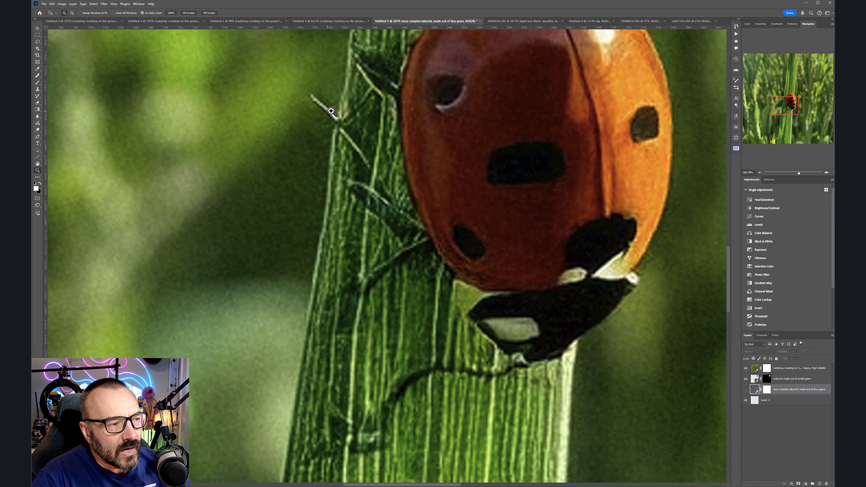
{"action": "left_click_drag", "start_coordinate": [330, 111], "coordinate": [362, 123]}
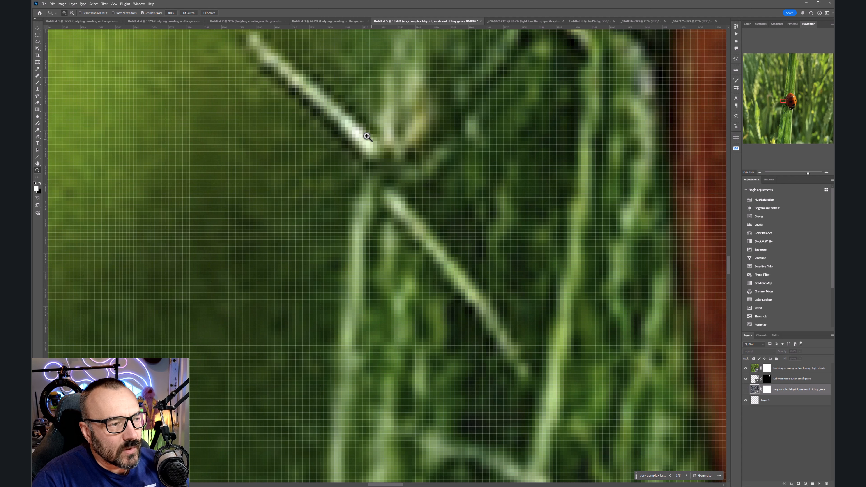
{"action": "left_click_drag", "start_coordinate": [597, 293], "coordinate": [543, 298]}
{"action": "left_click_drag", "start_coordinate": [676, 335], "coordinate": [495, 279]}
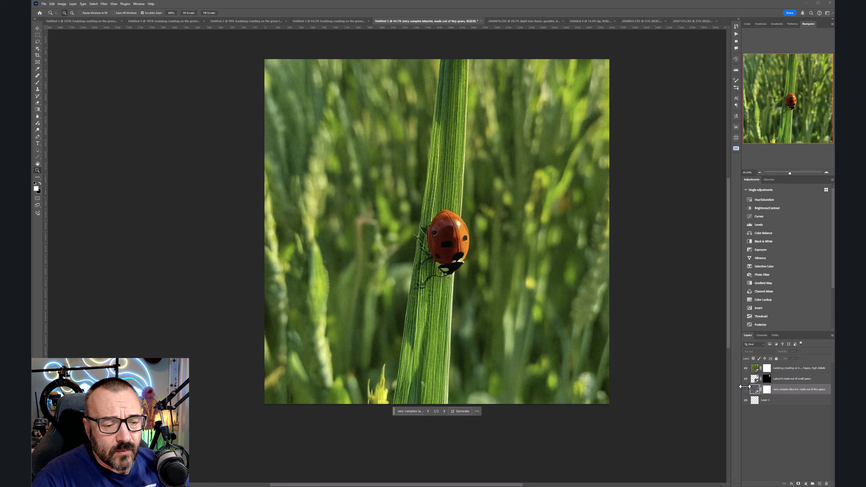
Show the very complex labyrinth layer, hide the small-gears labyrinth and ladybug layers above it, and examine the full pattern
{"action": "left_click", "coordinate": [746, 389]}
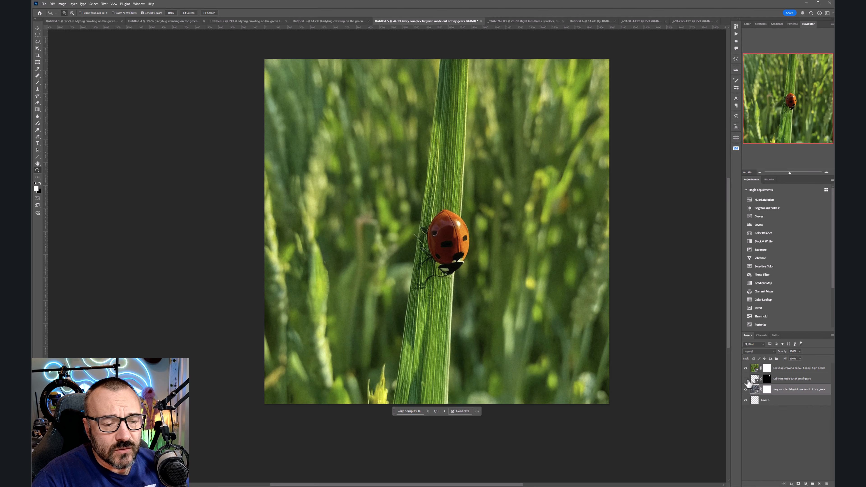
{"action": "left_click", "coordinate": [746, 379]}
{"action": "left_click", "coordinate": [746, 368]}
{"action": "left_click", "coordinate": [446, 220]}
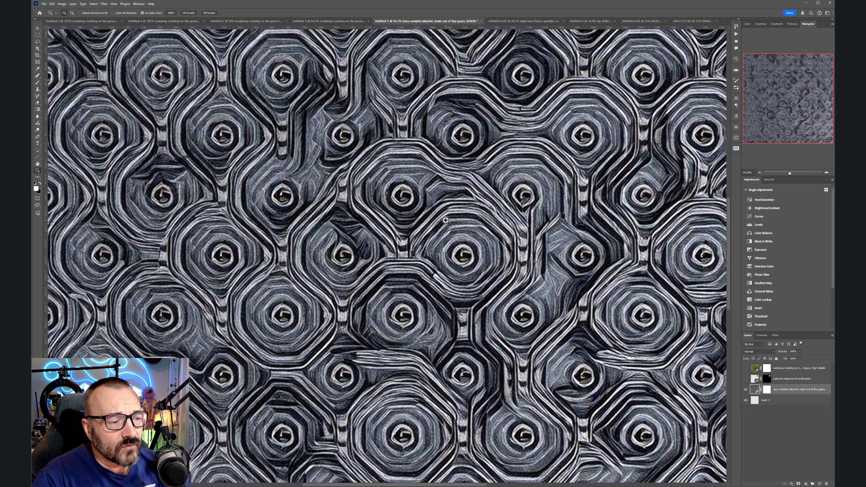
{"action": "left_click_drag", "start_coordinate": [445, 220], "coordinate": [425, 211]}
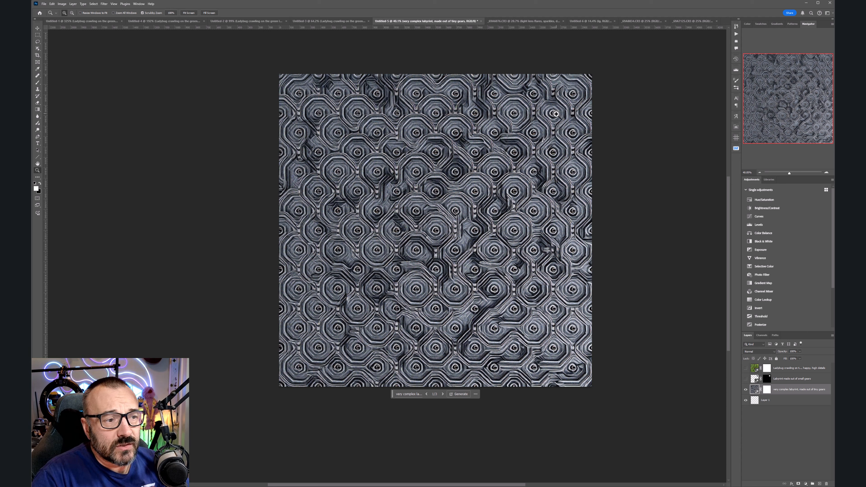
View the small-gears labyrinth patch by itself, and switch back to the full labyrinth layer
{"action": "left_click", "coordinate": [745, 389]}
{"action": "left_click", "coordinate": [745, 378]}
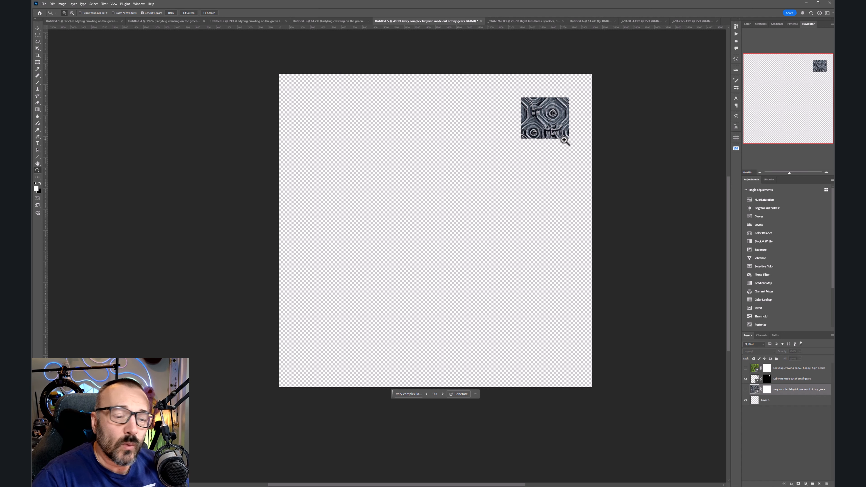
{"action": "left_click", "coordinate": [746, 390]}
{"action": "left_click", "coordinate": [746, 378]}
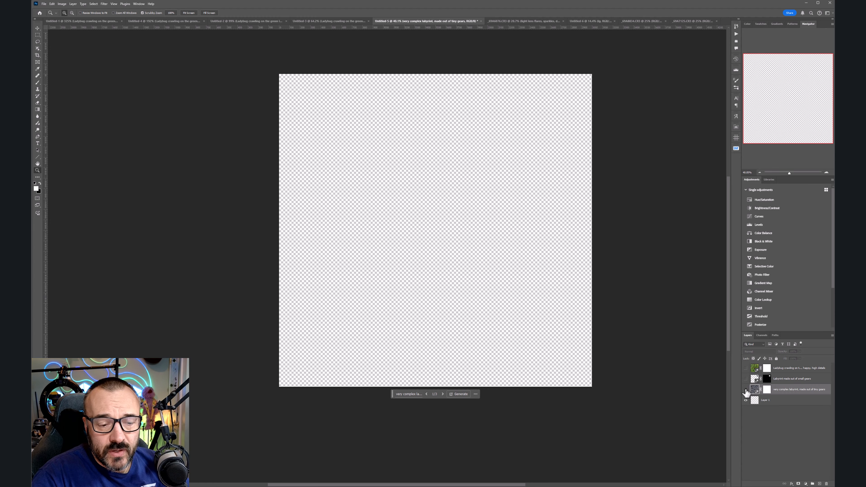
View the labyrinth at 100% and toggle the small-gears patch layer on and off to compare its detail with the surrounding pattern
{"action": "left_click_drag", "start_coordinate": [535, 99], "coordinate": [408, 181]}
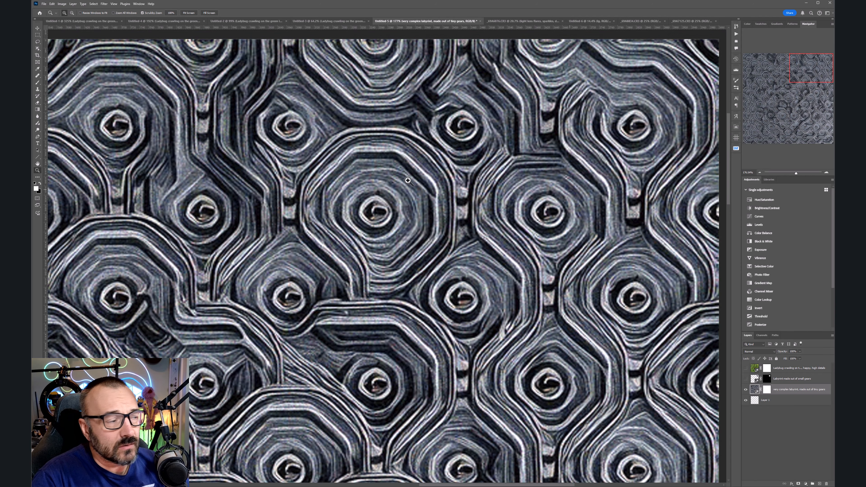
{"action": "double_click", "coordinate": [37, 171]}
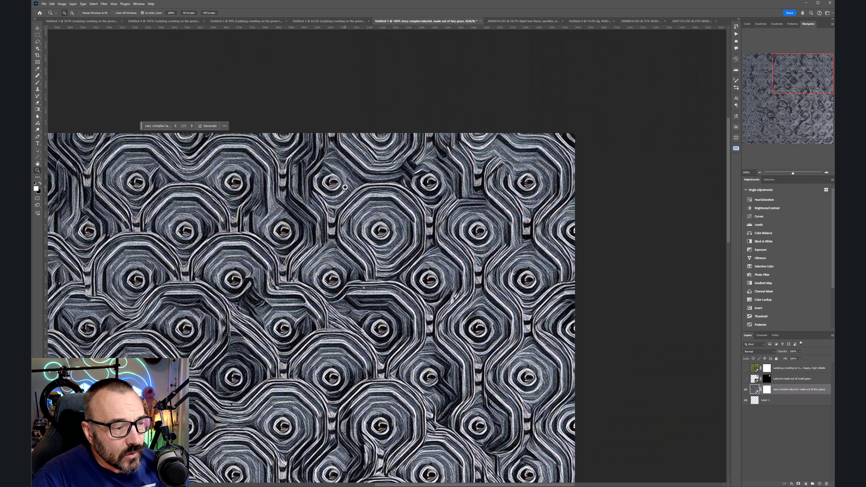
{"action": "left_click", "coordinate": [745, 379]}
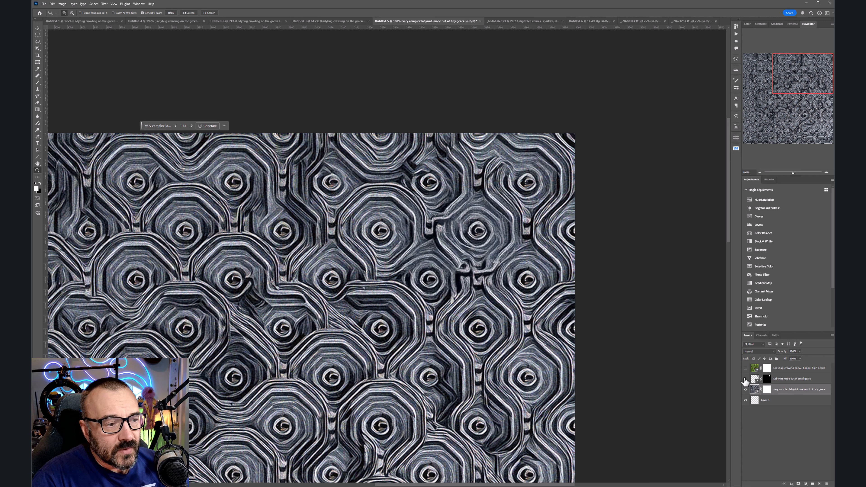
{"action": "left_click", "coordinate": [746, 379]}
{"action": "left_click", "coordinate": [745, 380]}
{"action": "left_click", "coordinate": [746, 379]}
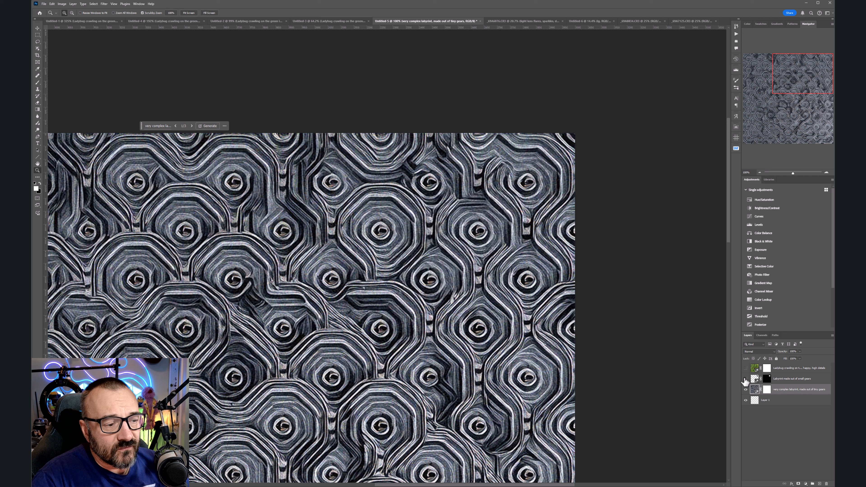
{"action": "left_click", "coordinate": [745, 380]}
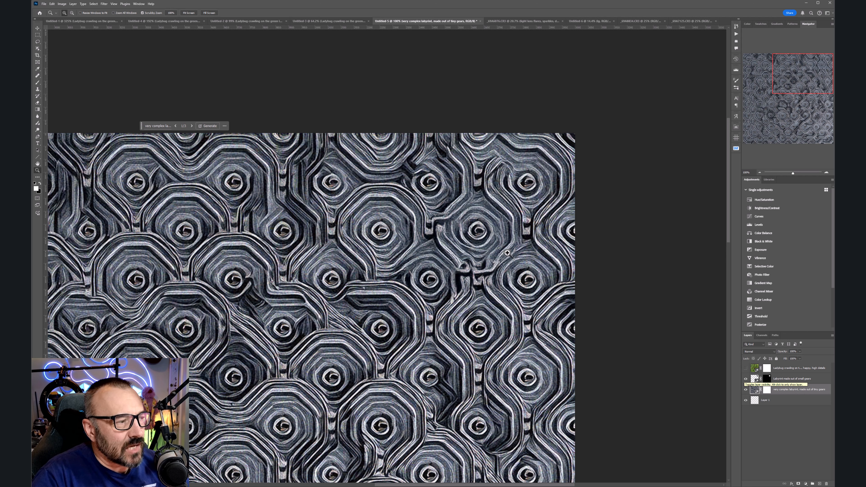
Compare all generated variations of the full labyrinth layer against the small-gears patch, ending on the octagonal spiral pattern
{"action": "left_click", "coordinate": [192, 126]}
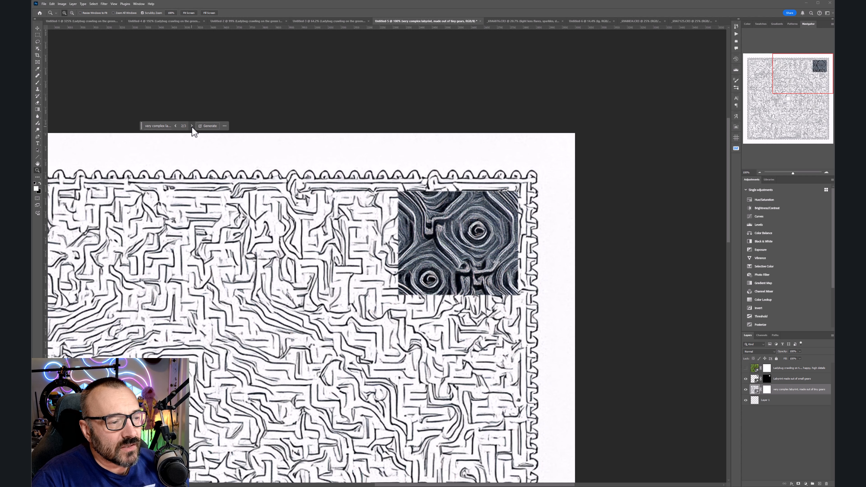
{"action": "left_click", "coordinate": [192, 126]}
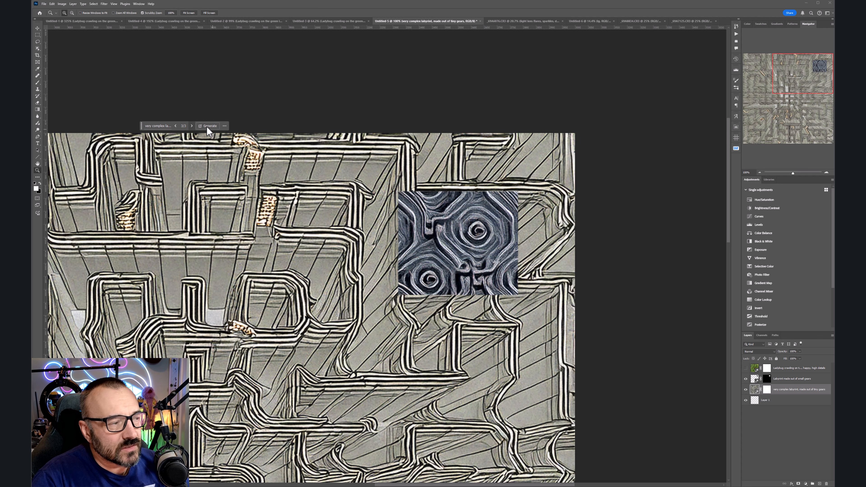
{"action": "left_click", "coordinate": [191, 126]}
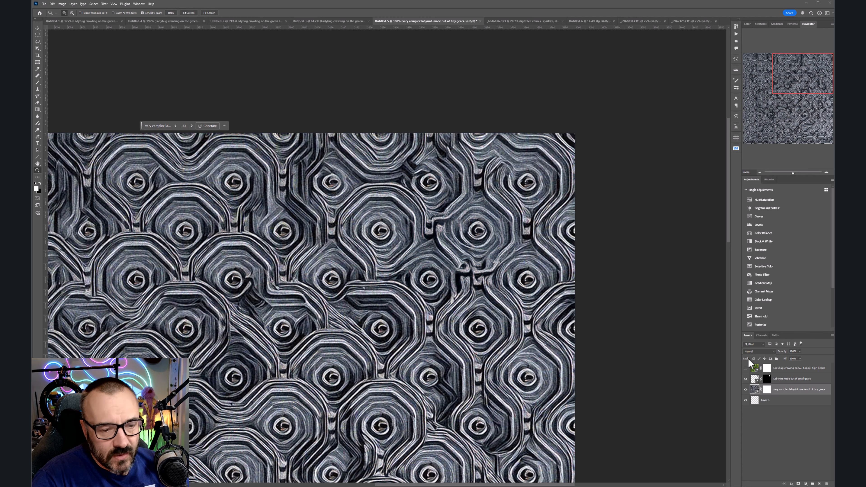
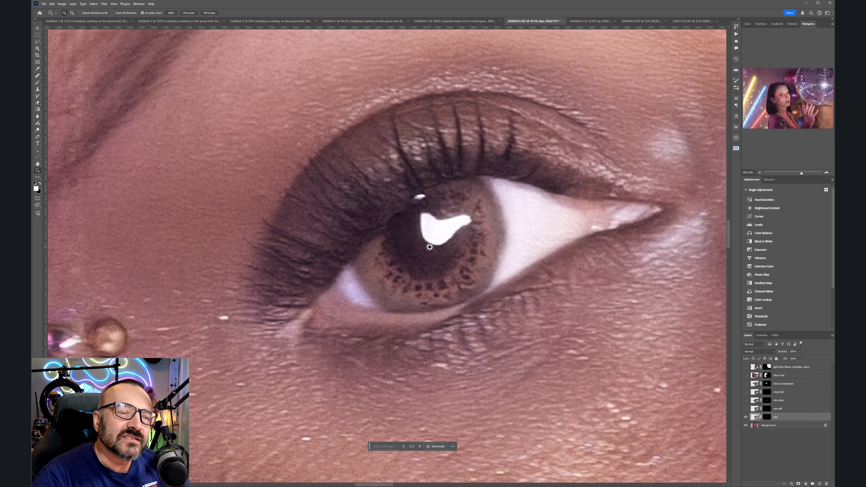
Toggle the generated eye layer in the disco-ball portrait to compare it with the original eye, and inspect both eyes together
{"action": "left_click", "coordinate": [746, 418]}
{"action": "left_click", "coordinate": [746, 417]}
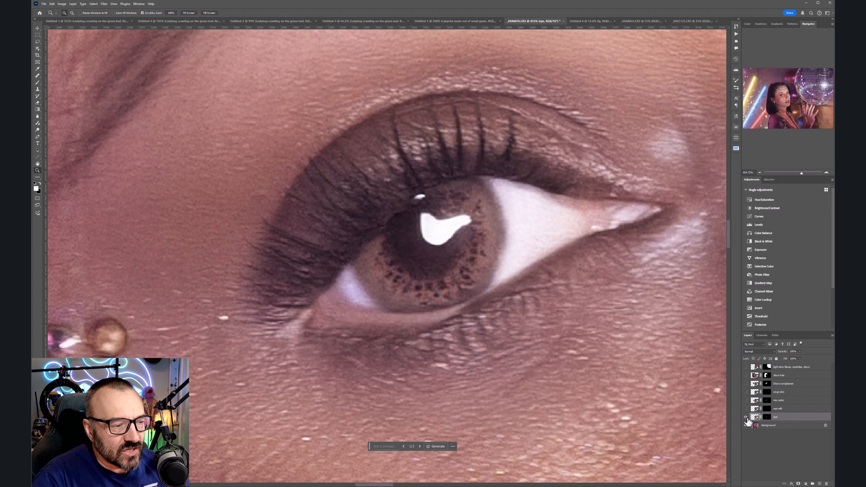
{"action": "left_click", "coordinate": [746, 417]}
{"action": "left_click", "coordinate": [747, 417]}
{"action": "left_click_drag", "start_coordinate": [552, 215], "coordinate": [498, 220]}
{"action": "left_click_drag", "start_coordinate": [647, 235], "coordinate": [534, 276]}
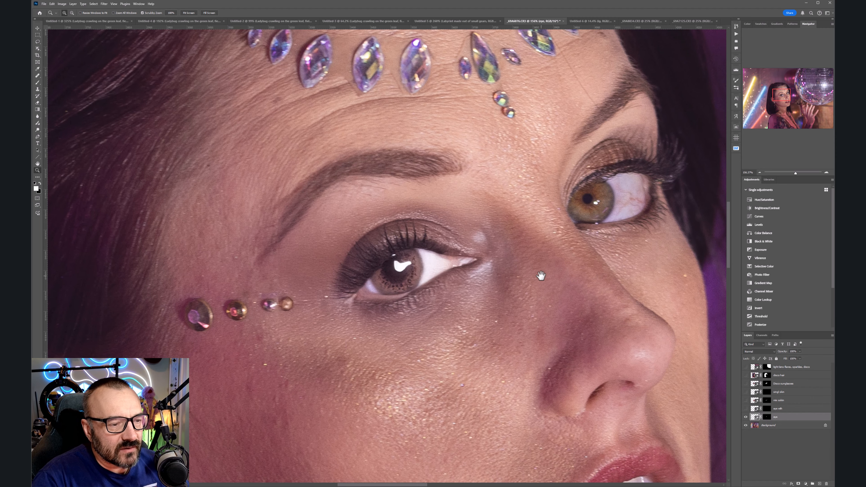
Hide the generated eye layer, show the eye layer directly above it, and zoom in on the woman's other eye
{"action": "left_click", "coordinate": [746, 417]}
{"action": "left_click", "coordinate": [746, 409]}
{"action": "left_click_drag", "start_coordinate": [594, 205], "coordinate": [665, 208]}
{"action": "left_click_drag", "start_coordinate": [488, 228], "coordinate": [269, 285]}
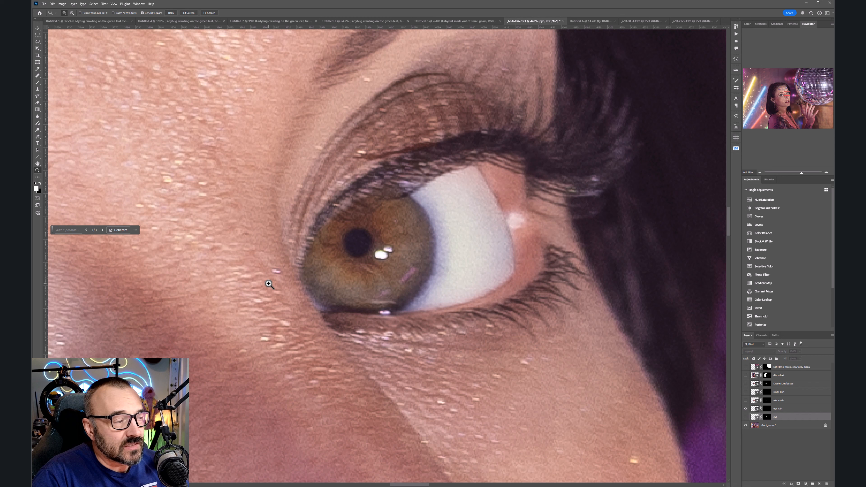
Select the visible eye layer and compare all its generated variations of the eye white, ending on the first one
{"action": "left_click", "coordinate": [103, 230]}
{"action": "left_click", "coordinate": [102, 230]}
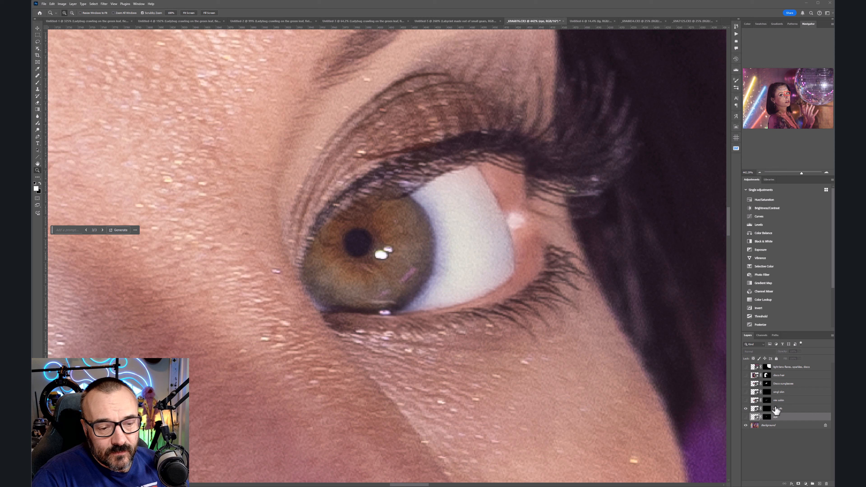
{"action": "left_click", "coordinate": [754, 410]}
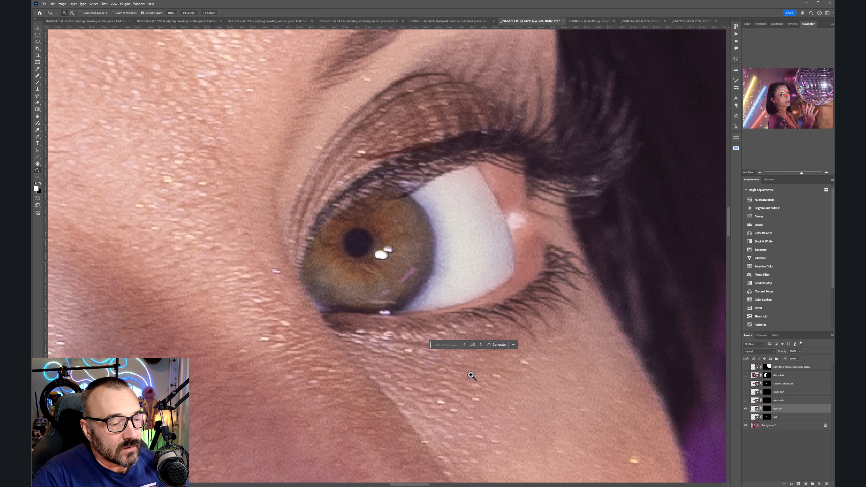
{"action": "left_click", "coordinate": [480, 344]}
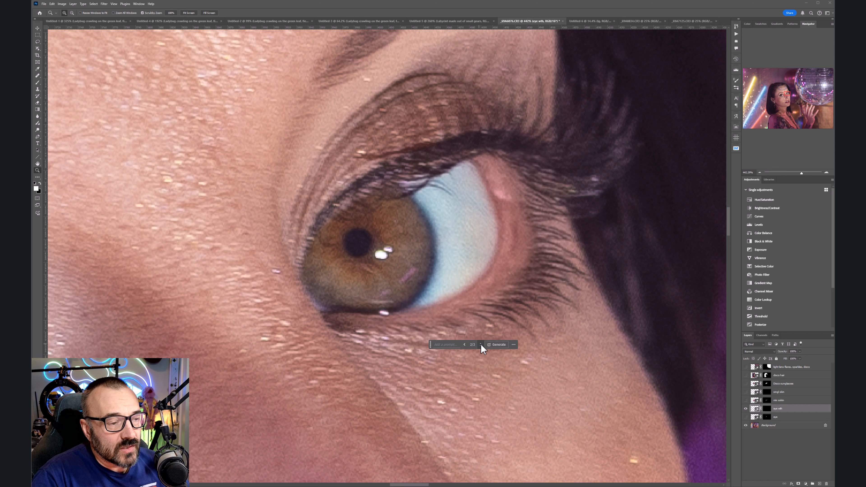
{"action": "left_click", "coordinate": [480, 344]}
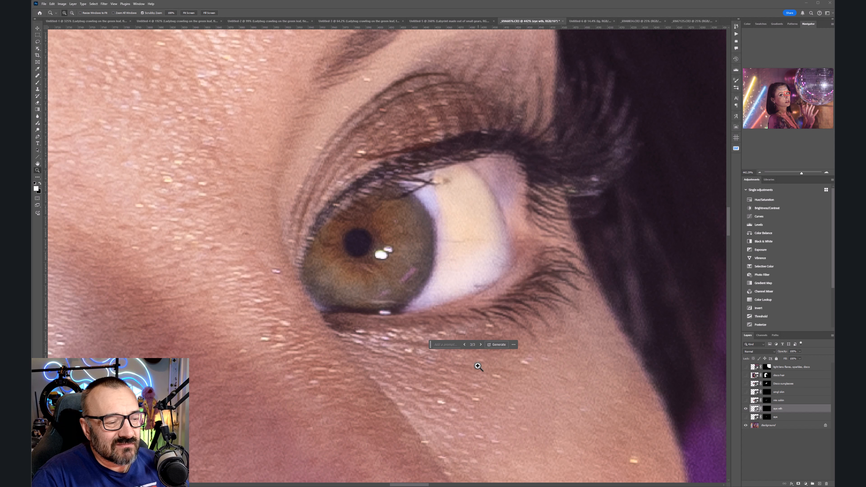
{"action": "left_click", "coordinate": [481, 344]}
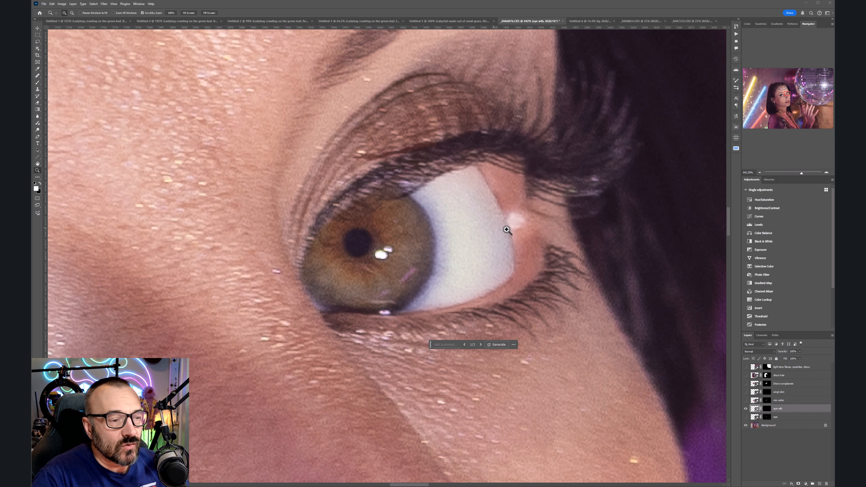
Return to a view of the whole face and hide the remaining generated eye layer
{"action": "left_click_drag", "start_coordinate": [540, 235], "coordinate": [477, 235]}
{"action": "left_click_drag", "start_coordinate": [569, 236], "coordinate": [483, 276]}
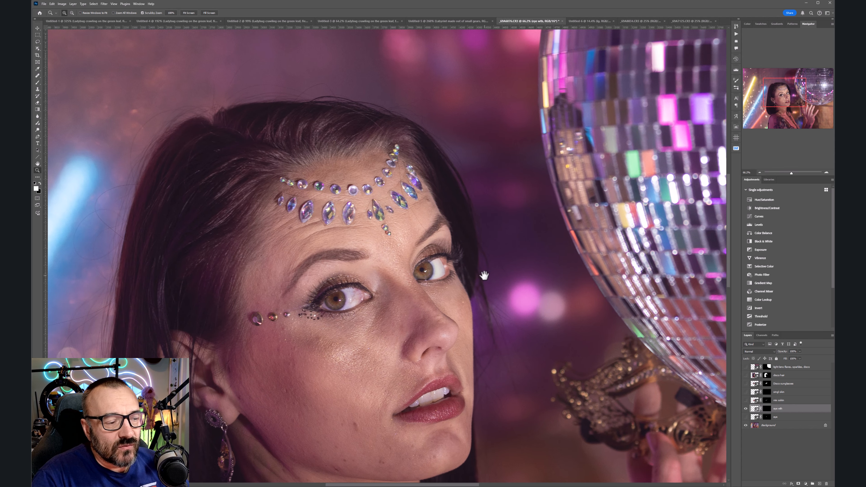
{"action": "left_click", "coordinate": [747, 410]}
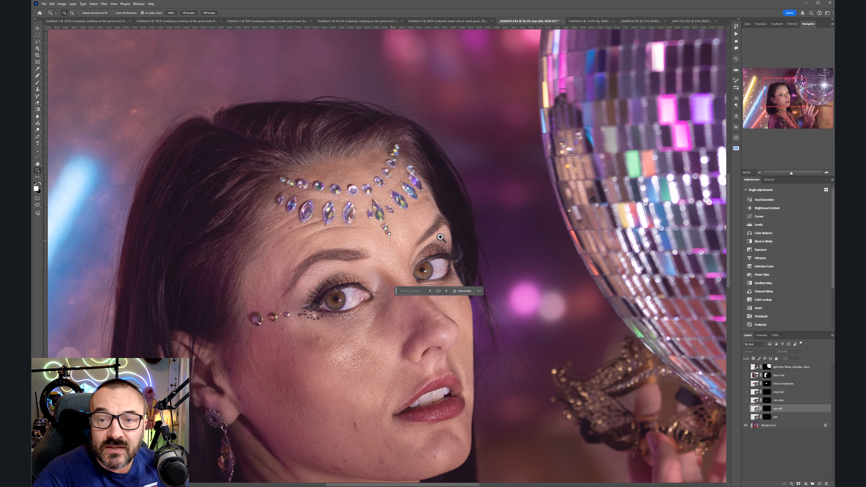
Select the generated layer above the two eye layers and inspect the original skin texture on the woman's cheek
{"action": "left_click", "coordinate": [795, 401]}
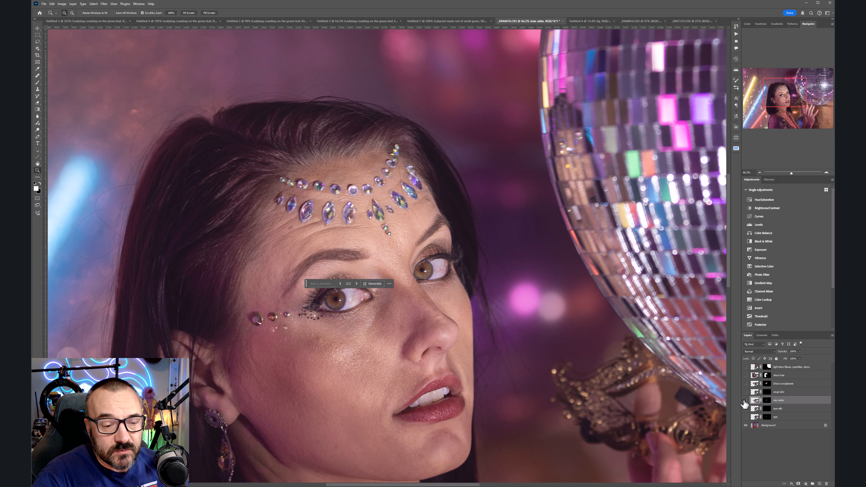
{"action": "left_click_drag", "start_coordinate": [308, 352], "coordinate": [425, 183]}
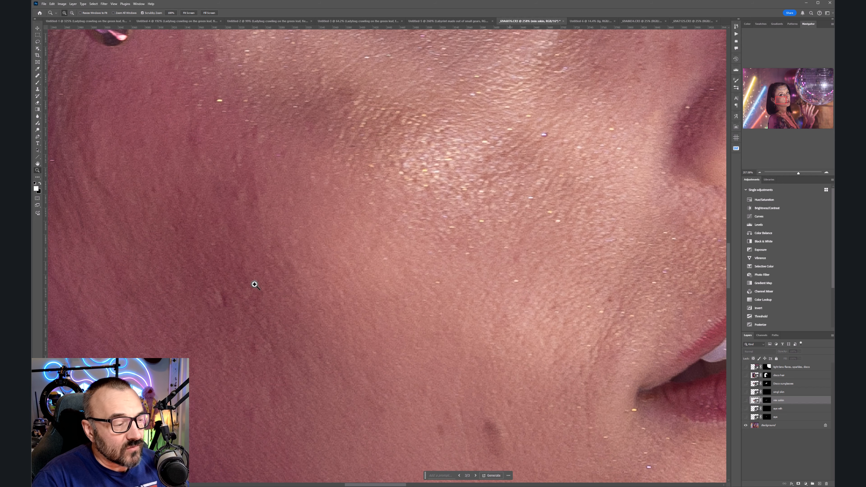
{"action": "left_click_drag", "start_coordinate": [409, 280], "coordinate": [431, 225]}
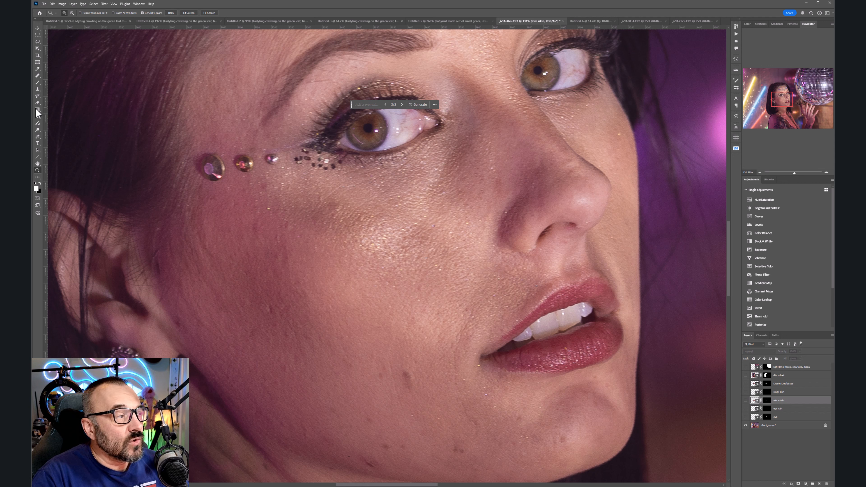
Duplicate the Background layer and open the Retouch4me Heal filter on the copy
{"action": "left_click", "coordinate": [769, 426]}
{"action": "key", "text": "ctrl+j"}
{"action": "left_click", "coordinate": [104, 3]}
{"action": "mouse_move", "coordinate": [119, 138]}
{"action": "left_click", "coordinate": [206, 148]}
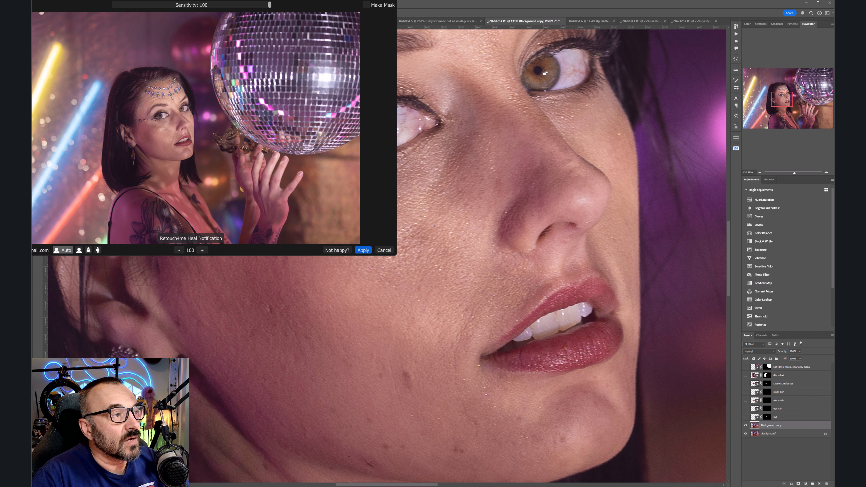
Enable Make Mask in Retouch4me Heal and apply the filter to the duplicated layer
{"action": "mouse_move", "coordinate": [301, 0]}
{"action": "left_mouse_down"}
{"action": "mouse_move", "coordinate": [298, 20]}
{"action": "mouse_move", "coordinate": [536, 116]}
{"action": "left_mouse_up"}
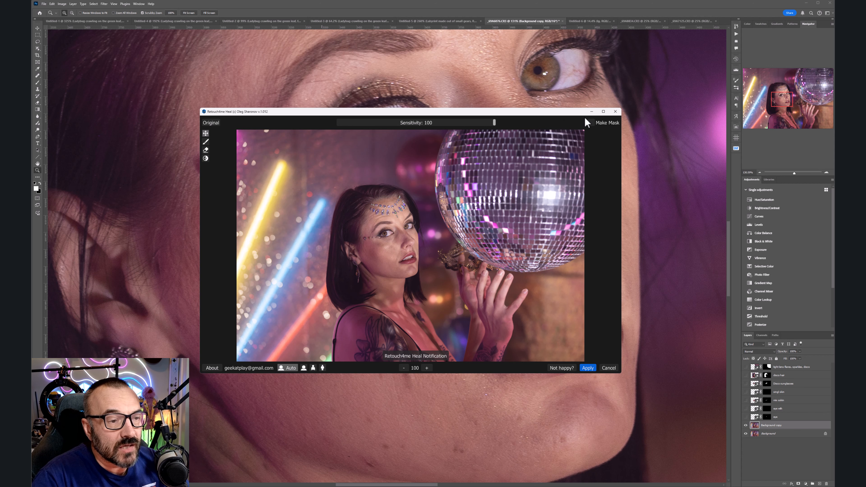
{"action": "left_click", "coordinate": [591, 123]}
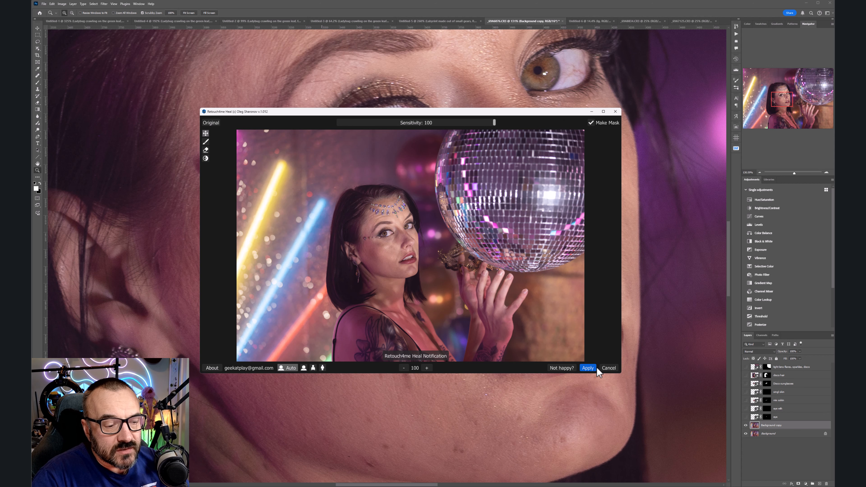
{"action": "left_click", "coordinate": [588, 369]}
Hide the Background to inspect the isolated healed skin patches up close, and show the Background again
{"action": "left_click", "coordinate": [746, 434]}
{"action": "left_click_drag", "start_coordinate": [369, 209], "coordinate": [395, 220]}
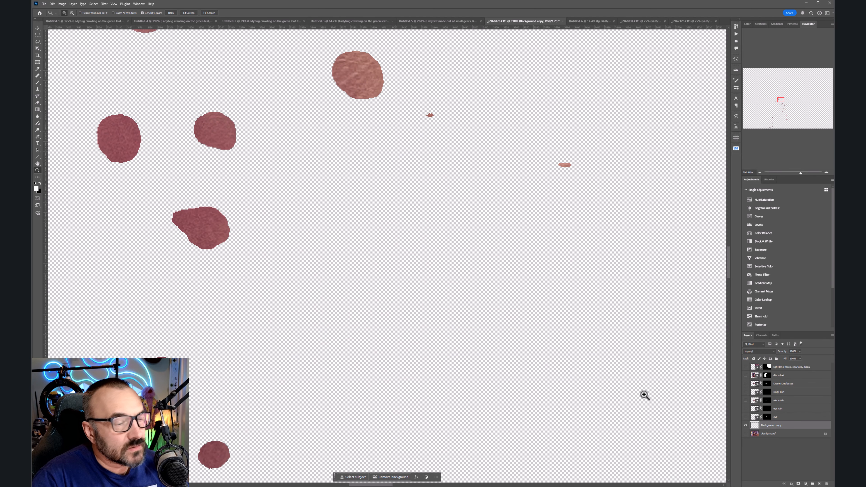
{"action": "left_click", "coordinate": [746, 434]}
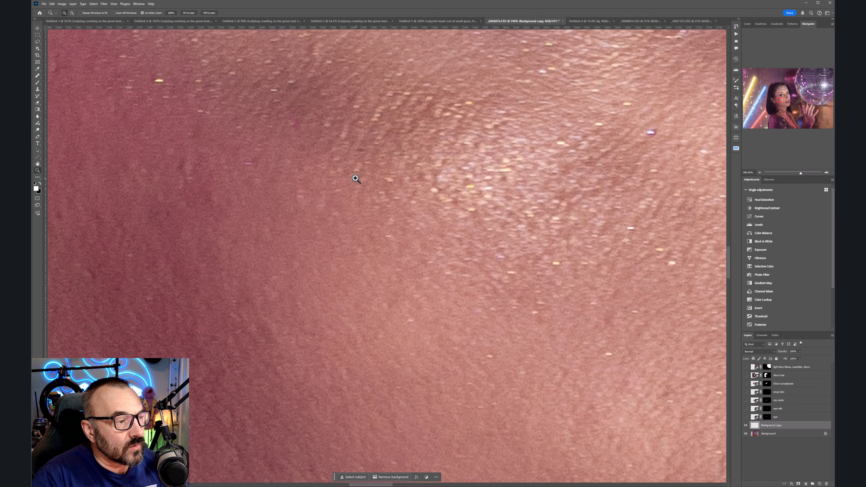
Compare the cheek below the face gems with and without the healed Background copy, ending with the copy hidden
{"action": "left_click_drag", "start_coordinate": [368, 159], "coordinate": [451, 386]}
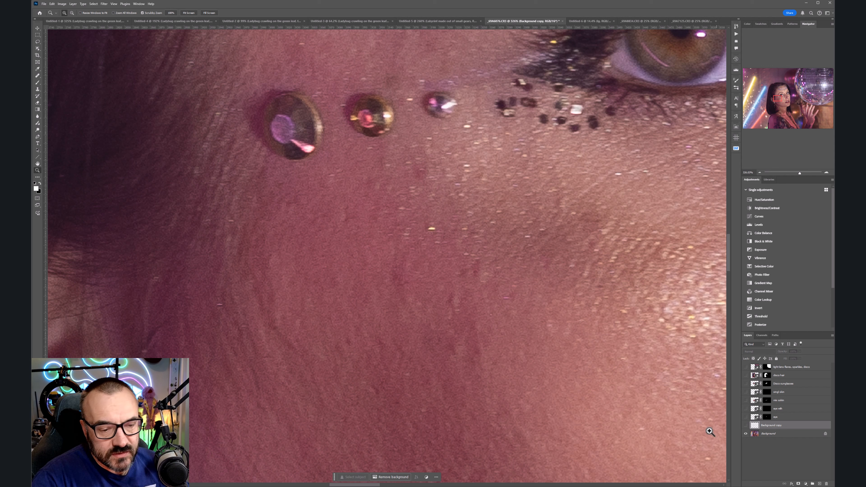
{"action": "left_click", "coordinate": [746, 425]}
{"action": "left_click", "coordinate": [745, 426]}
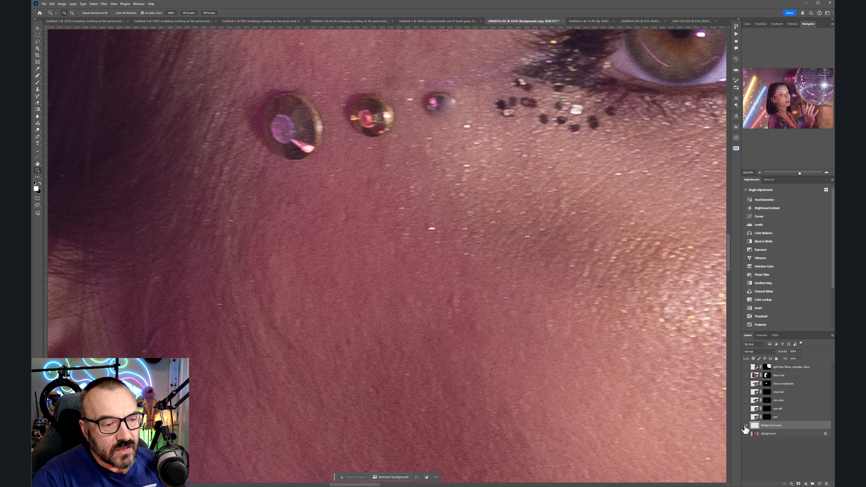
{"action": "left_click", "coordinate": [745, 426]}
{"action": "left_click", "coordinate": [745, 426]}
{"action": "left_click", "coordinate": [745, 427]}
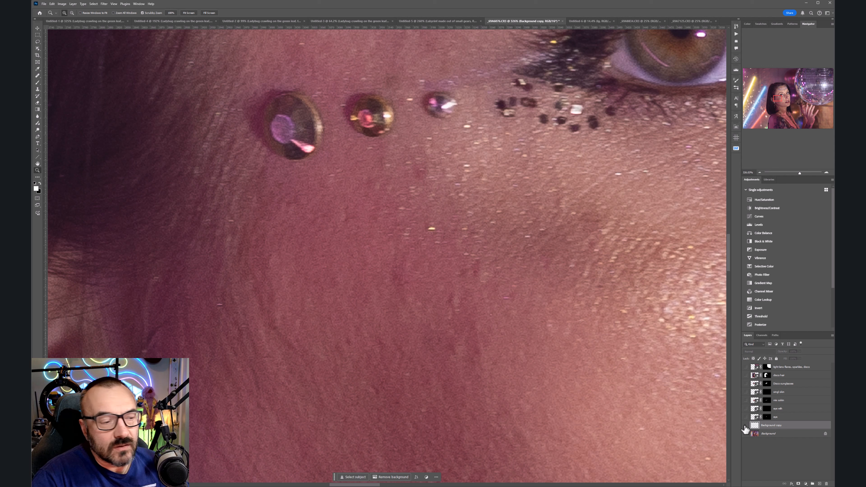
{"action": "left_click", "coordinate": [745, 426]}
{"action": "left_click", "coordinate": [746, 426]}
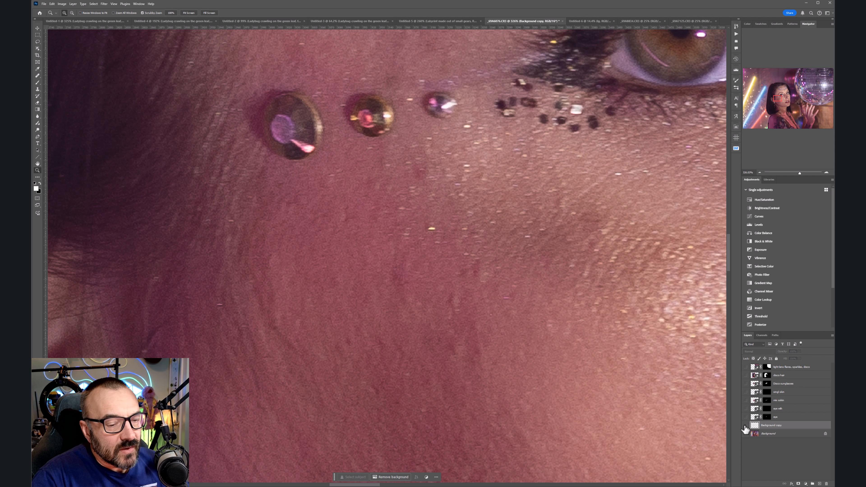
{"action": "left_click", "coordinate": [746, 426]}
{"action": "left_click", "coordinate": [745, 426]}
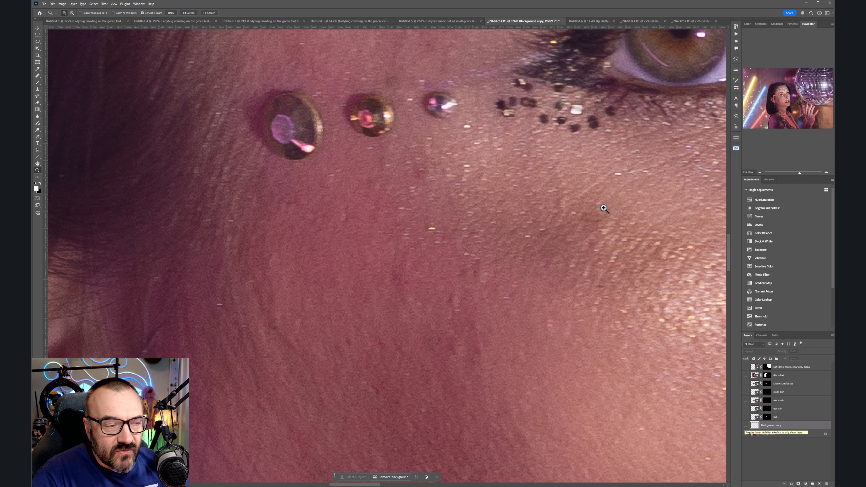
Show only the generated skin layer directly above the two eye layers and bring all its patches into view
{"action": "key", "text": "l"}
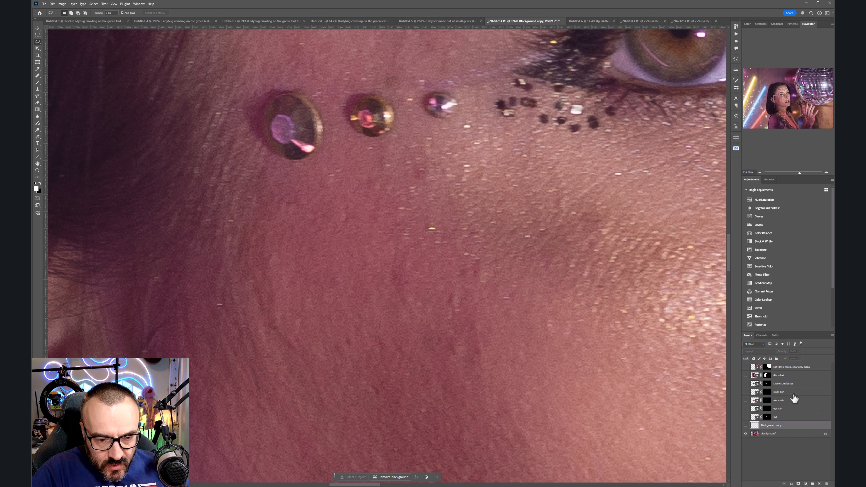
{"action": "left_click", "coordinate": [746, 400], "text": "alt"}
{"action": "scroll", "coordinate": [543, 330], "scroll_direction": "down", "scroll_amount": 9}
{"action": "left_click_drag", "start_coordinate": [622, 325], "coordinate": [467, 220]}
{"action": "scroll", "coordinate": [535, 241], "scroll_direction": "down", "scroll_amount": 3}
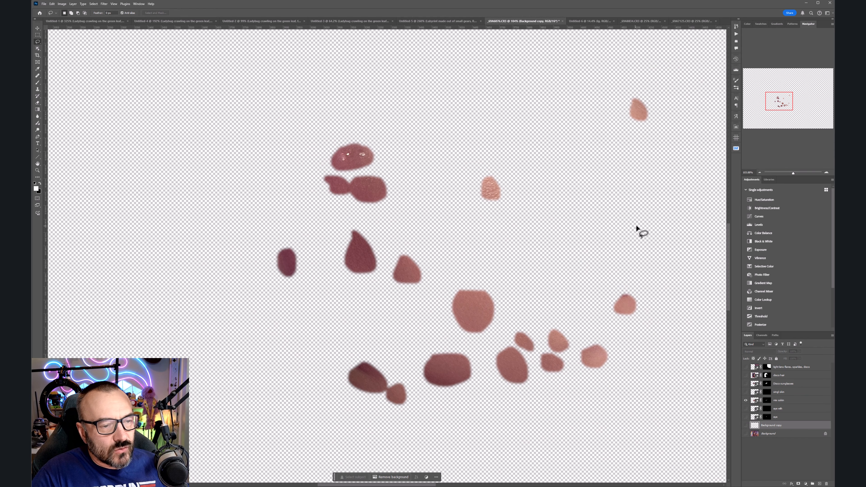
{"action": "left_click_drag", "start_coordinate": [588, 194], "coordinate": [546, 210]}
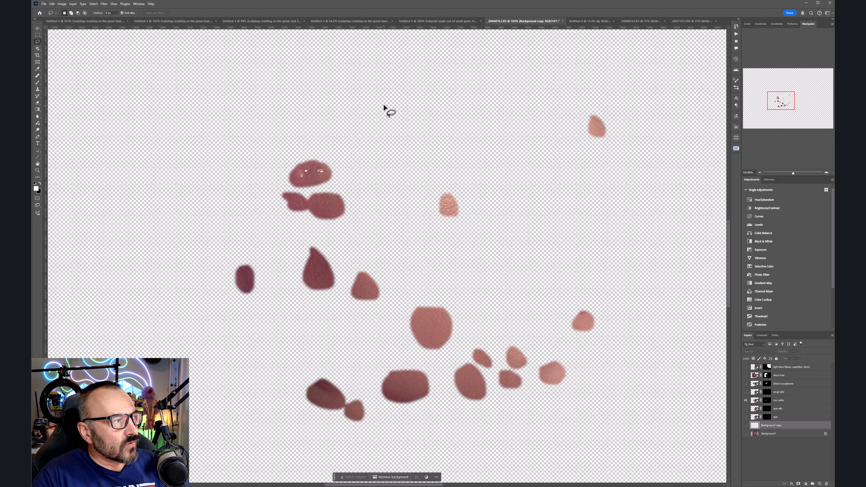
Draw a rectangular marquee selection around all the generated skin patches
{"action": "left_click", "coordinate": [37, 35]}
{"action": "left_click_drag", "start_coordinate": [158, 65], "coordinate": [667, 456]}
{"action": "left_click_drag", "start_coordinate": [625, 106], "coordinate": [220, 442]}
{"action": "left_click", "coordinate": [654, 161]}
{"action": "key", "text": "ctrl+z"}
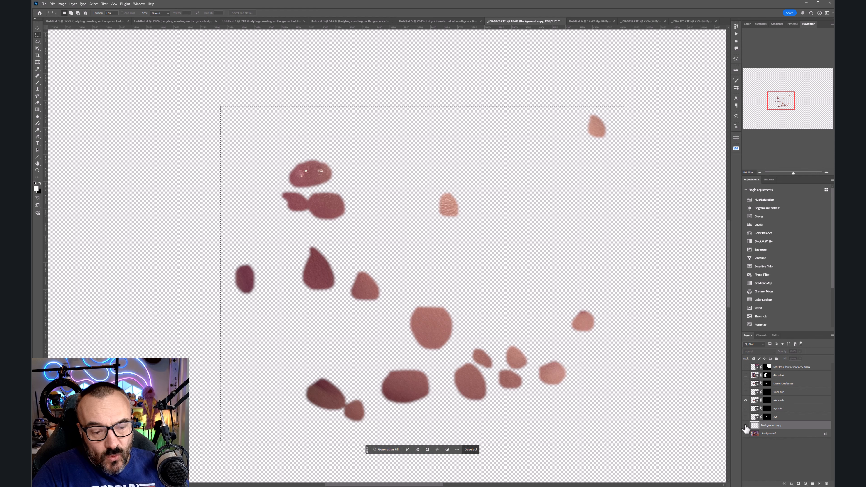
Inspect the skin layer's mask, turn it off to view the full generated area, re-enable it and dismiss the cloud notification
{"action": "left_click", "coordinate": [768, 401], "text": "alt"}
{"action": "left_click", "coordinate": [768, 404], "text": "alt"}
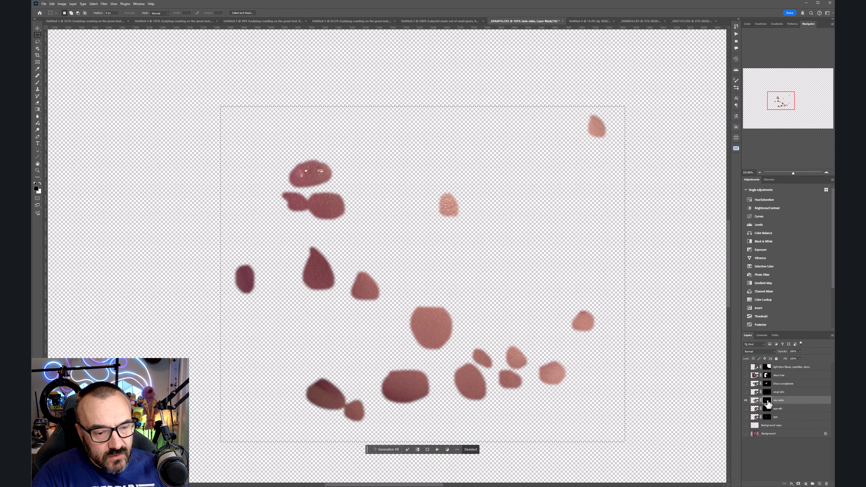
{"action": "left_click", "coordinate": [768, 403], "text": "shift"}
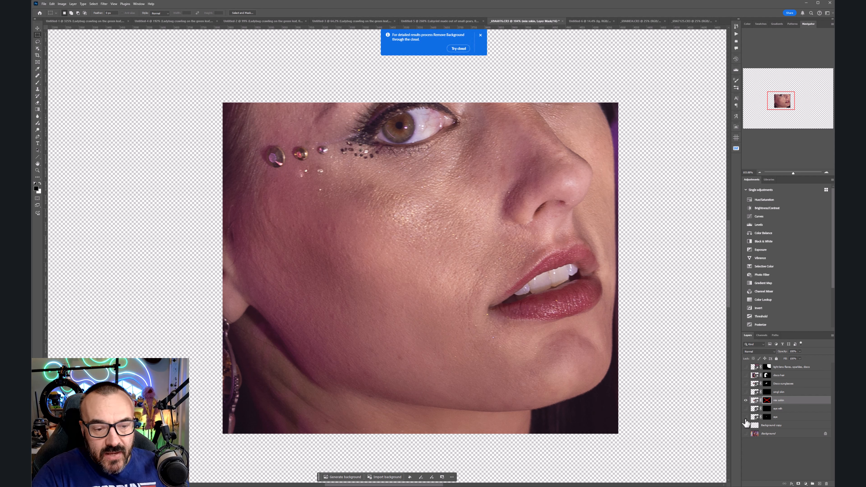
{"action": "left_click", "coordinate": [767, 404], "text": "shift"}
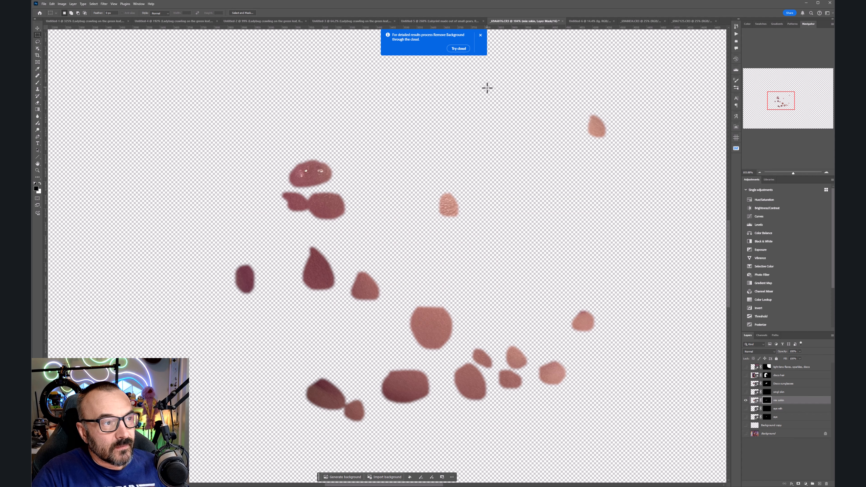
{"action": "left_click", "coordinate": [481, 36]}
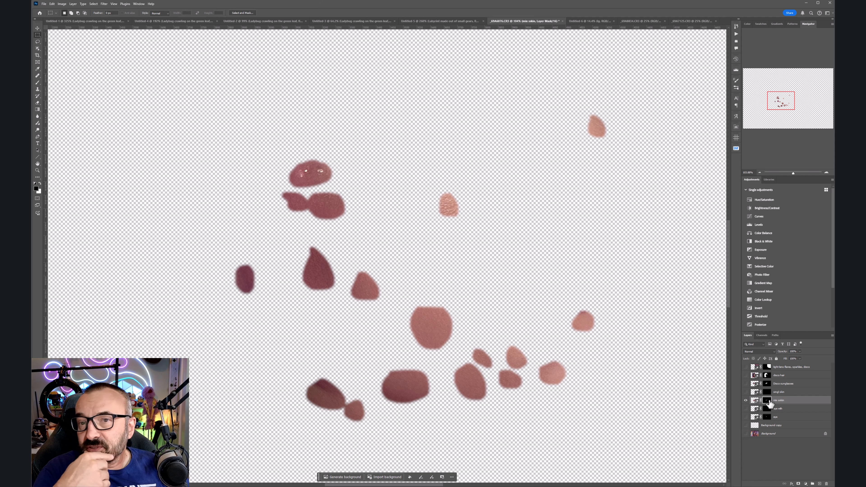
Show the Background again and examine how the generated patches blend with the cheek texture, up close and across the portrait
{"action": "left_click", "coordinate": [746, 434]}
{"action": "scroll", "coordinate": [325, 218], "scroll_direction": "up", "scroll_amount": 10}
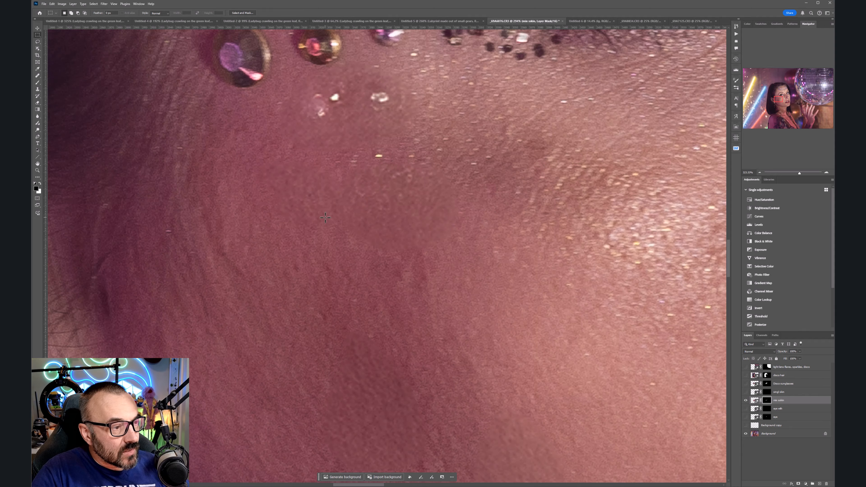
{"action": "scroll", "coordinate": [421, 212], "scroll_direction": "up", "scroll_amount": 3}
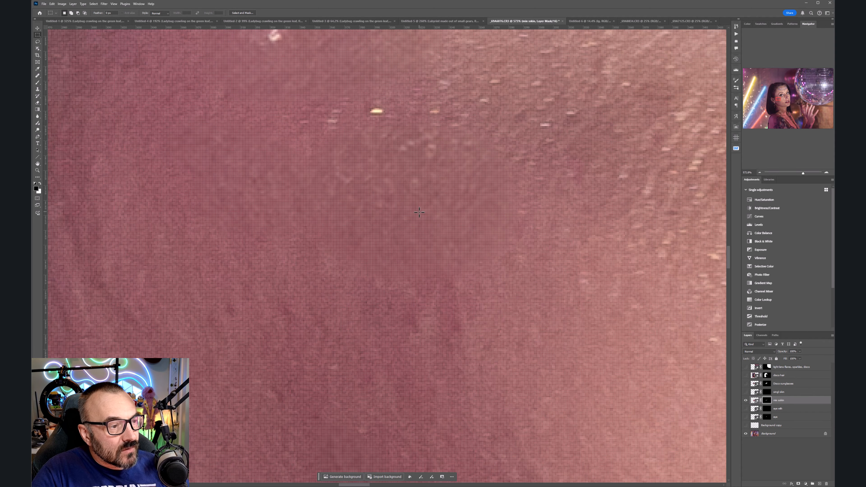
{"action": "scroll", "coordinate": [420, 212], "scroll_direction": "down", "scroll_amount": 1}
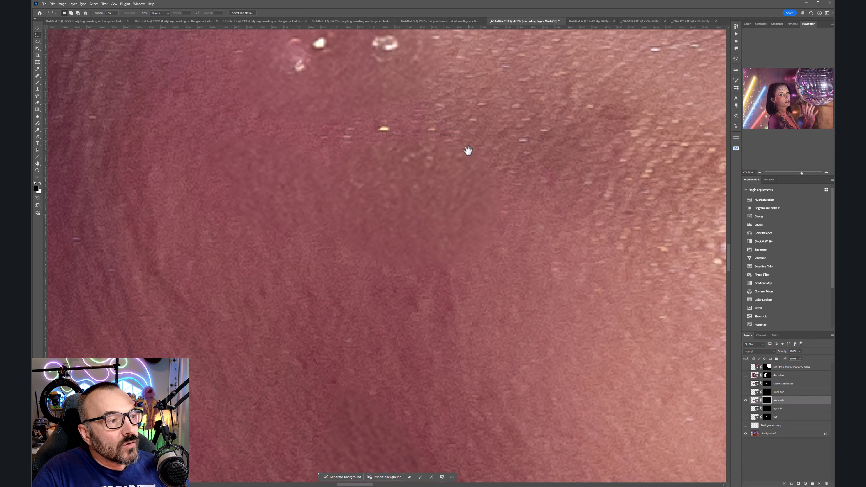
{"action": "left_click_drag", "start_coordinate": [467, 150], "coordinate": [467, 238]}
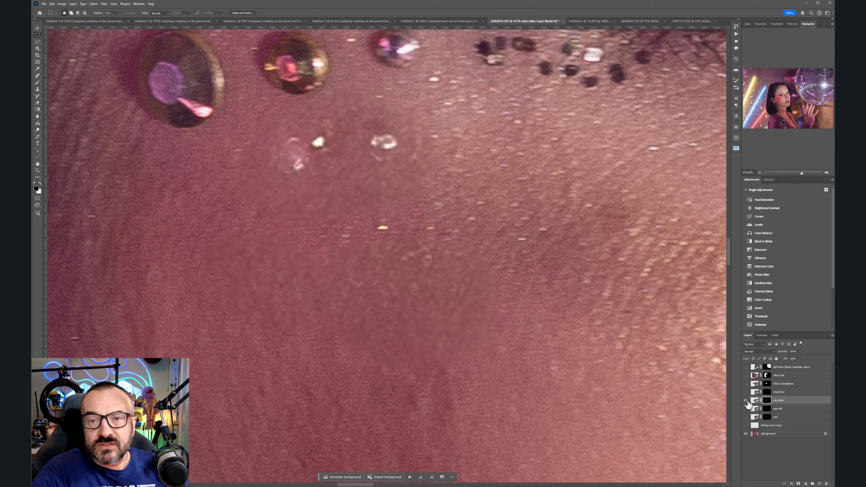
{"action": "scroll", "coordinate": [447, 236], "scroll_direction": "down", "scroll_amount": 13}
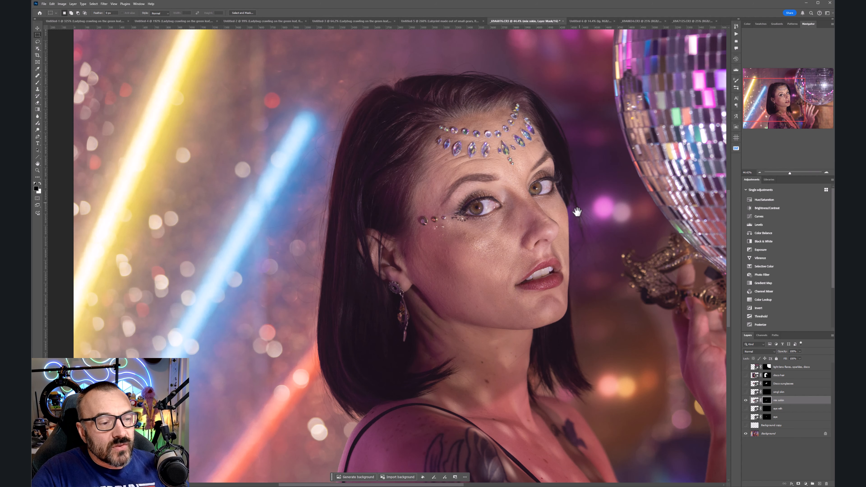
{"action": "left_click_drag", "start_coordinate": [577, 212], "coordinate": [530, 236]}
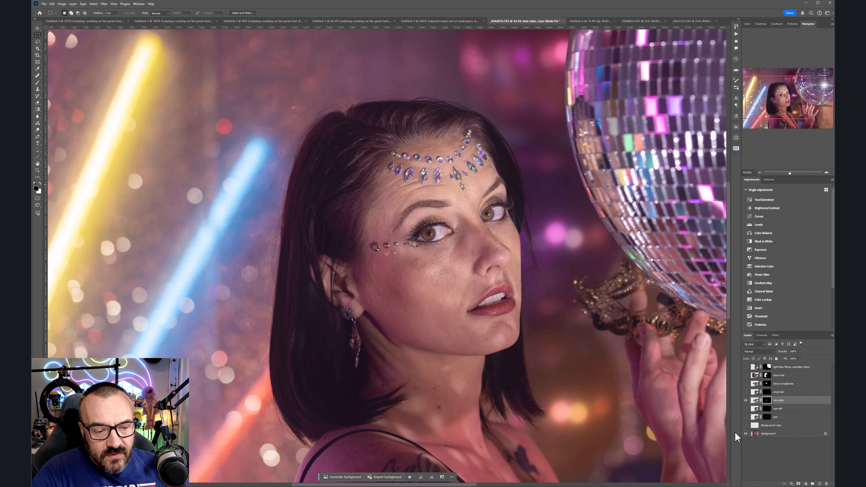
Show the single-patch skin layer directly below the disco sunglasses layer and inspect its mask near the face gems
{"action": "scroll", "coordinate": [408, 253], "scroll_direction": "up", "scroll_amount": 13}
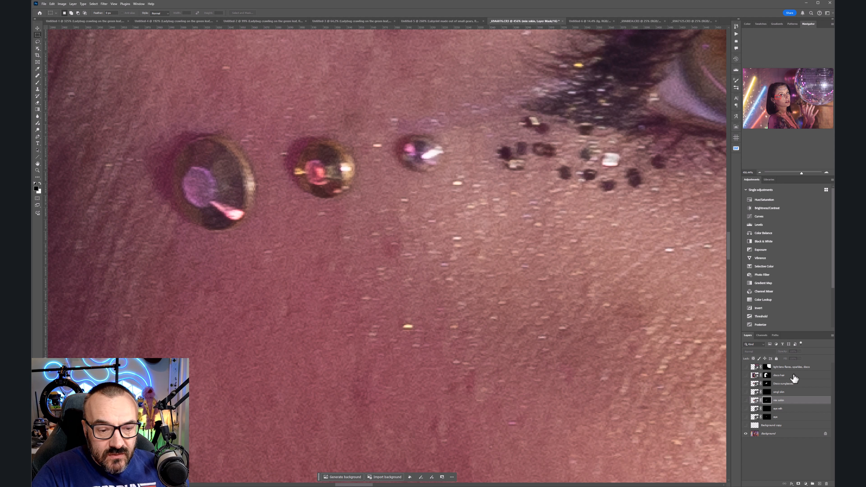
{"action": "left_click", "coordinate": [780, 395]}
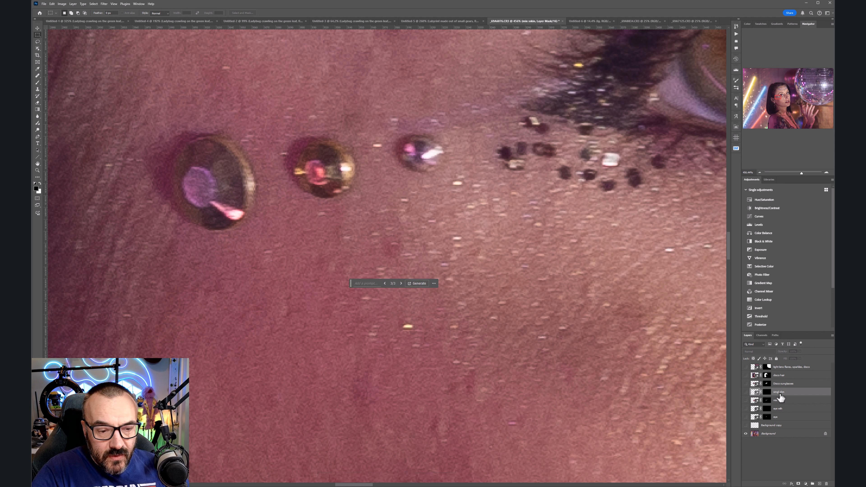
{"action": "left_click", "coordinate": [746, 392]}
{"action": "left_click", "coordinate": [766, 392], "text": "alt"}
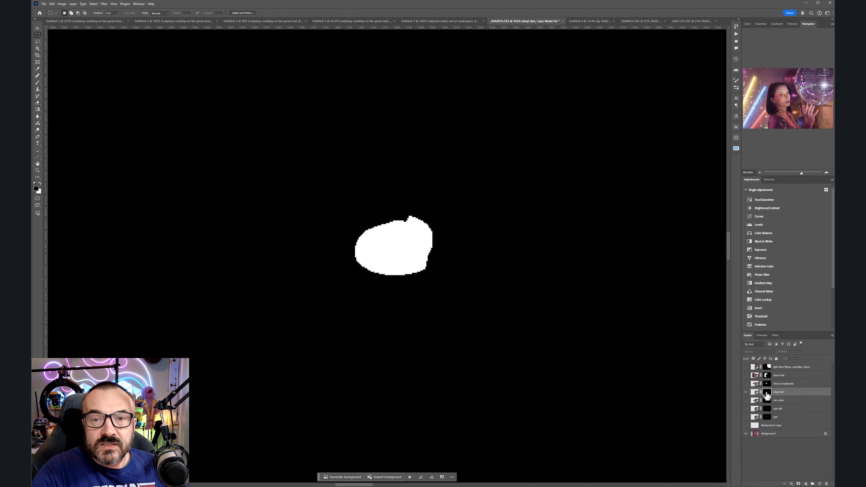
{"action": "left_click", "coordinate": [767, 394], "text": "alt"}
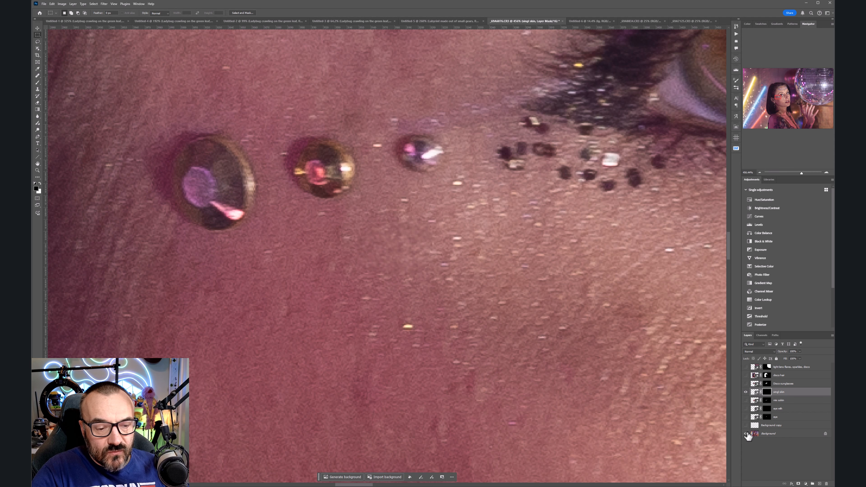
Disable the single-patch layer's mask, hide the Background, and outline the full generated rectangle with a temporary marquee selection
{"action": "left_click", "coordinate": [766, 393], "text": "shift"}
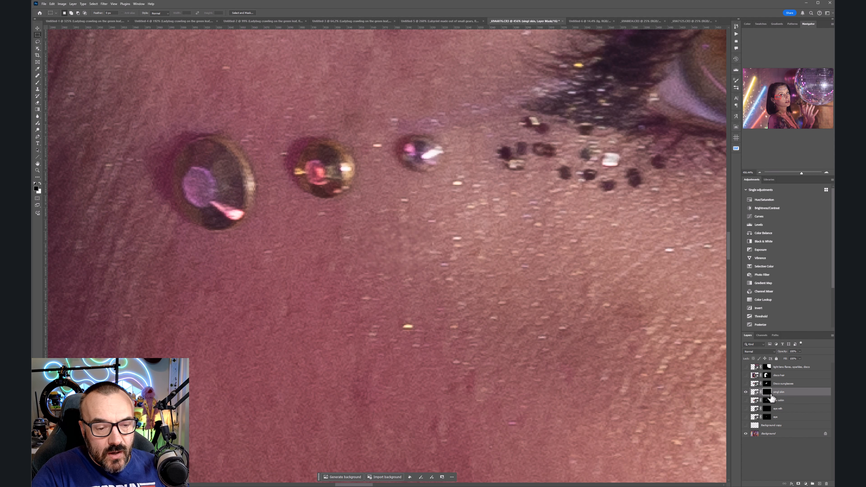
{"action": "left_click", "coordinate": [746, 433]}
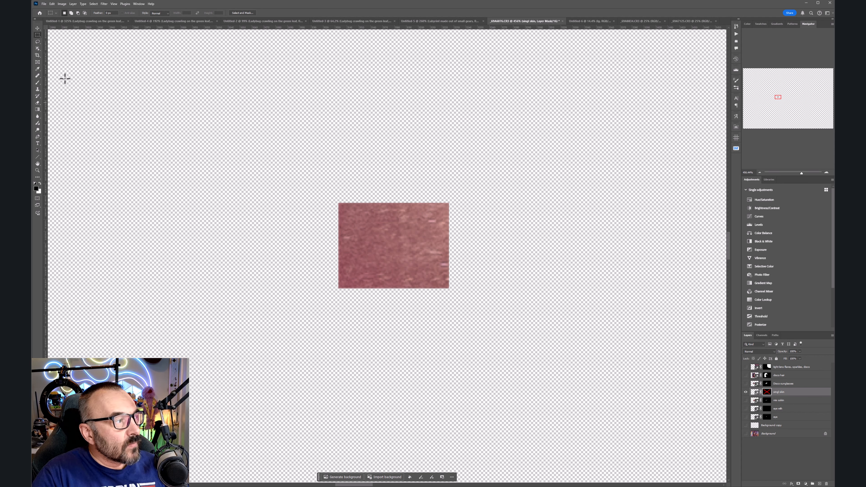
{"action": "left_click_drag", "start_coordinate": [335, 200], "coordinate": [451, 292]}
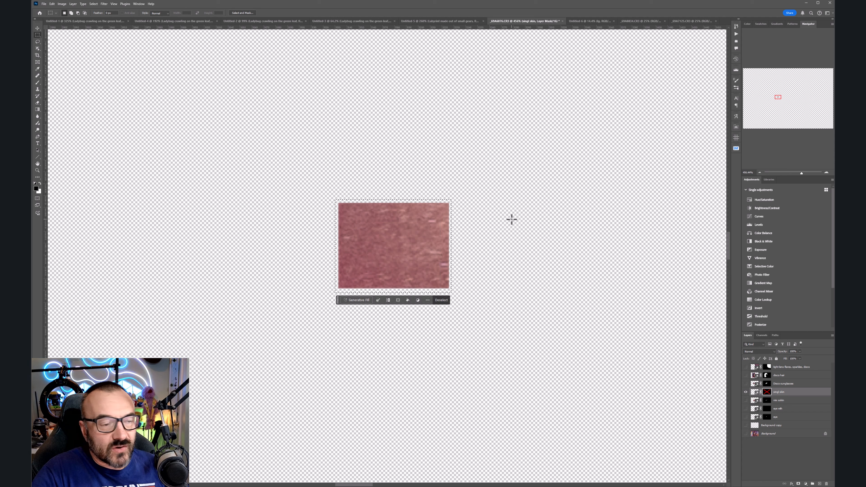
{"action": "left_click", "coordinate": [512, 219]}
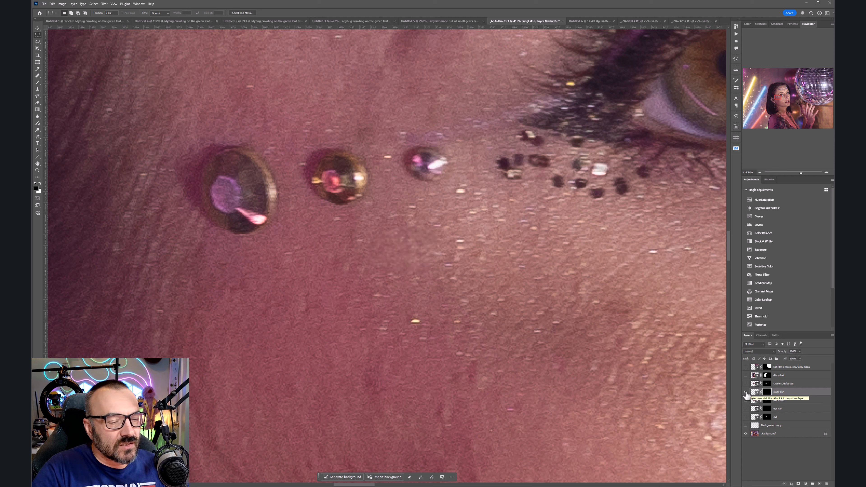
Compare the cheek with and without the single-patch skin layer, leave it hidden, and return to the whole portrait
{"action": "left_click", "coordinate": [745, 392]}
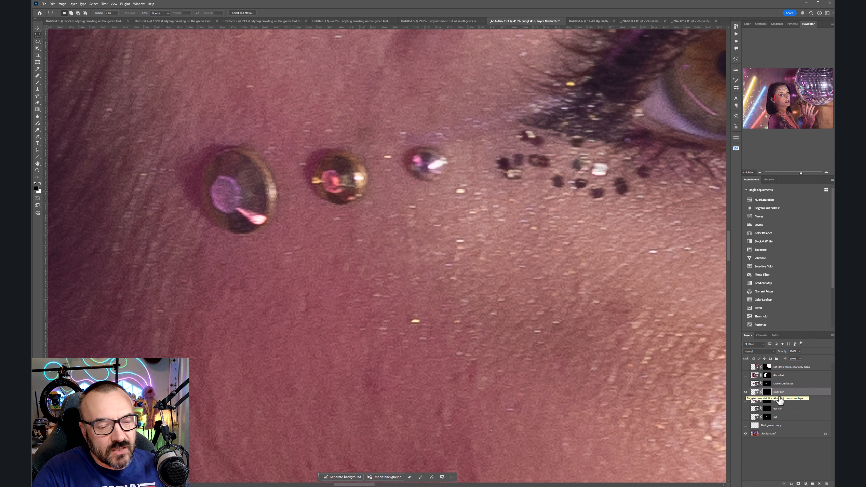
{"action": "left_click", "coordinate": [745, 393]}
{"action": "scroll", "coordinate": [504, 338], "scroll_direction": "down", "scroll_amount": 8}
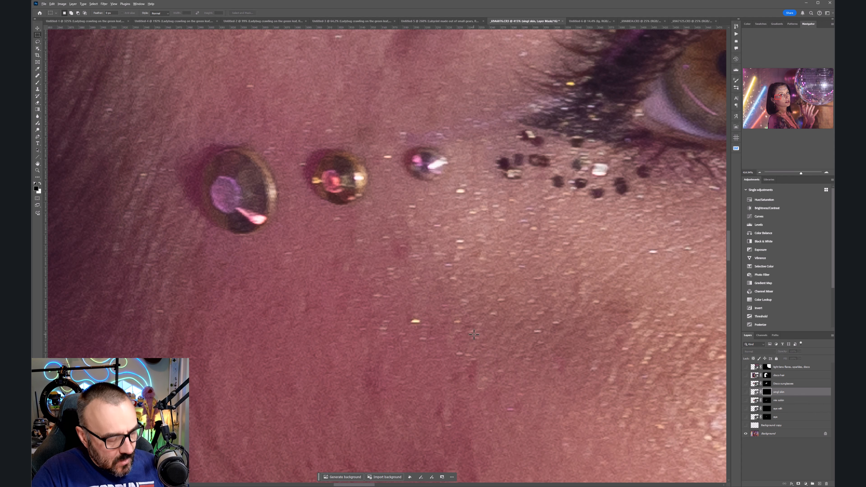
{"action": "scroll", "coordinate": [474, 334], "scroll_direction": "down", "scroll_amount": 2}
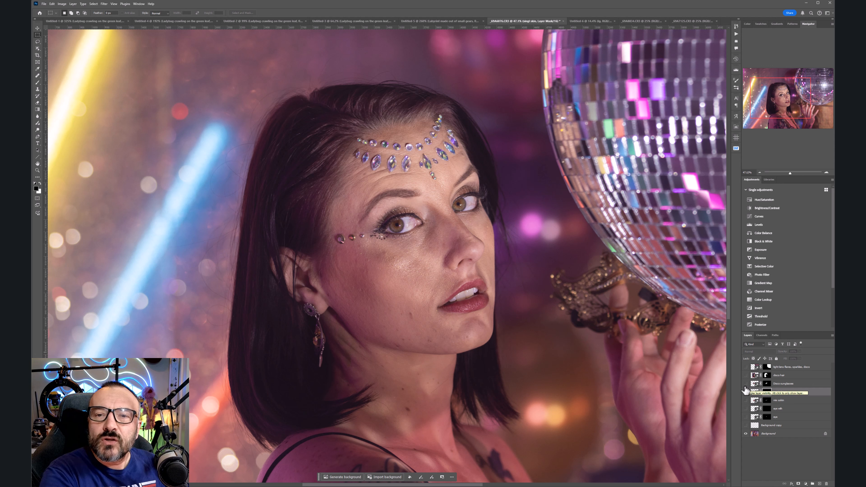
Compare the portrait with and without the Disco sunglasses layer several times, and leave the layer hidden
{"action": "left_click", "coordinate": [746, 384]}
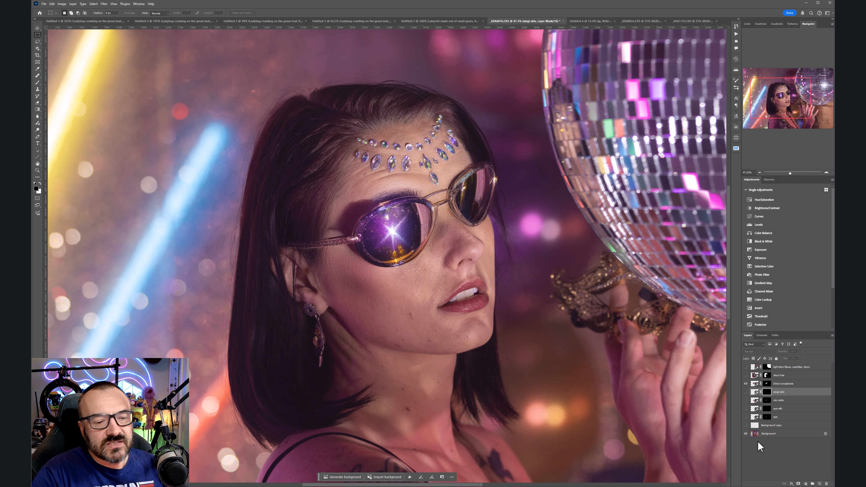
{"action": "left_click", "coordinate": [746, 384]}
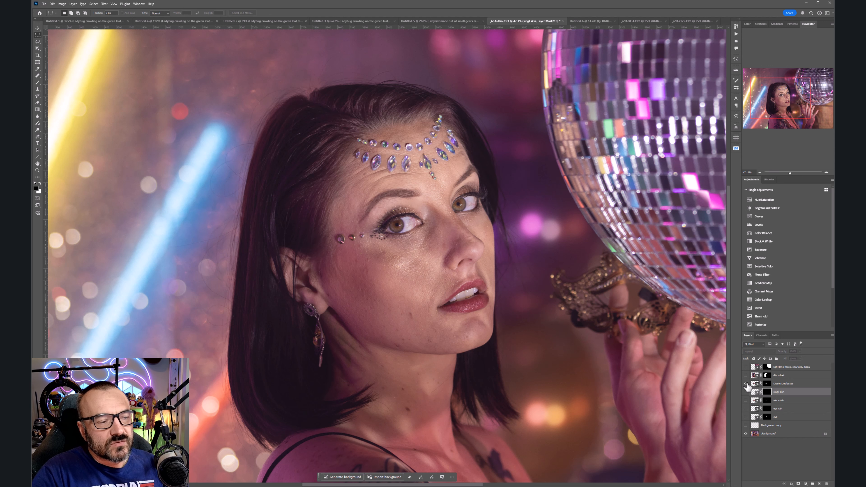
{"action": "left_click", "coordinate": [745, 384]}
{"action": "left_click", "coordinate": [746, 384]}
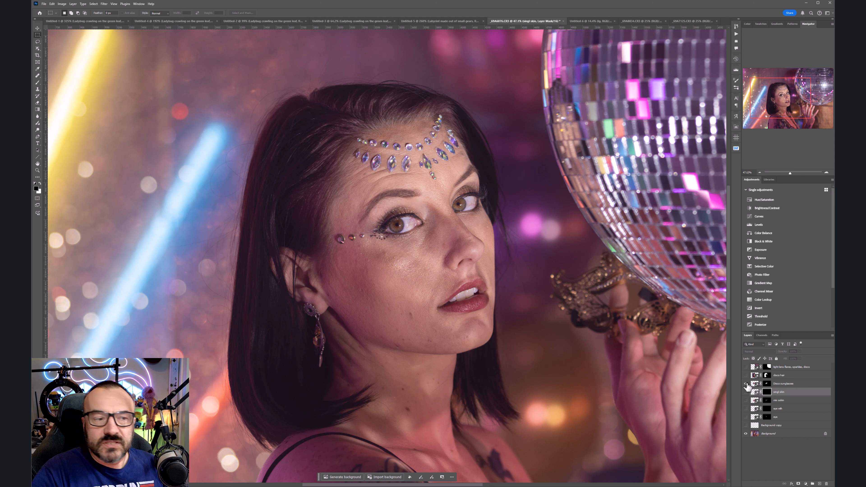
{"action": "left_click", "coordinate": [746, 384]}
{"action": "left_click", "coordinate": [745, 384]}
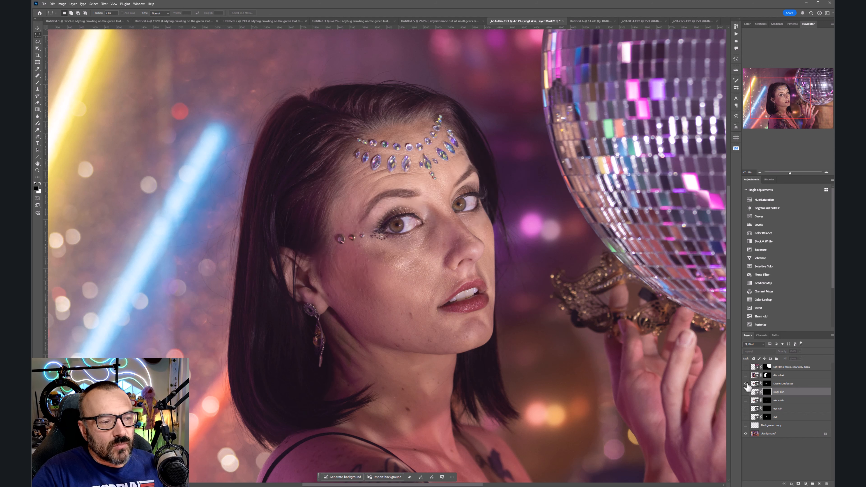
{"action": "left_click", "coordinate": [746, 384]}
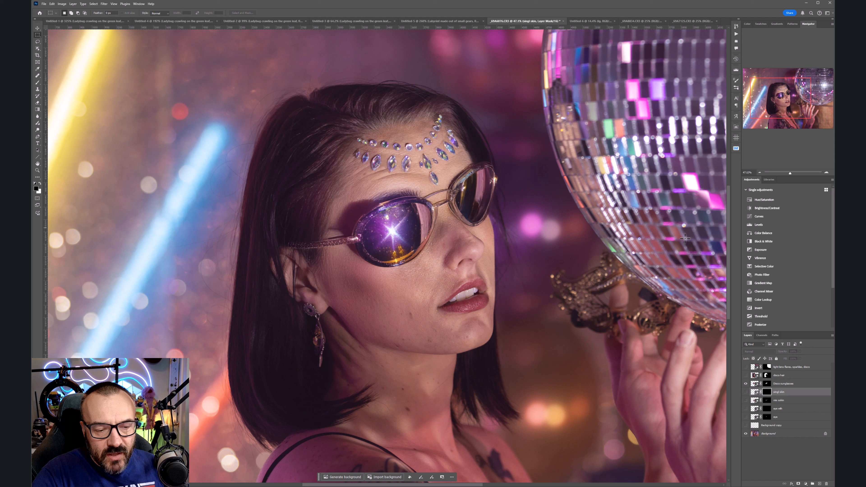
{"action": "left_click", "coordinate": [746, 384]}
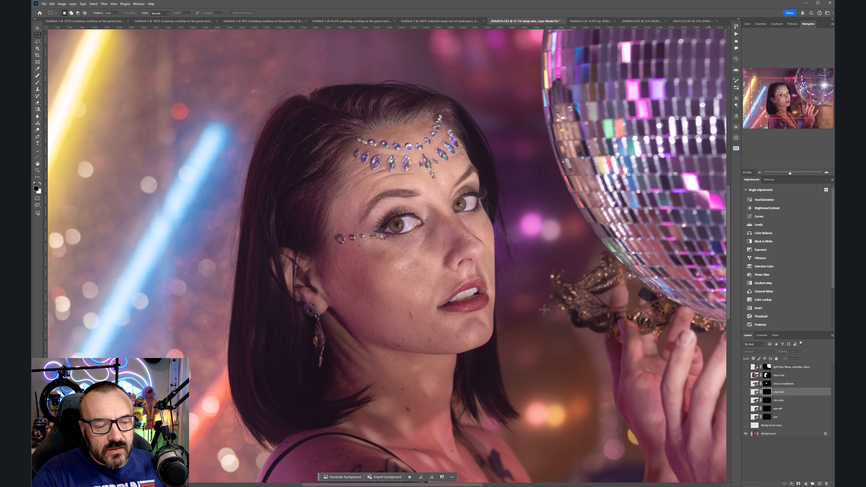
Show the disco hair layer, hide the Background, and disable the layer's mask to inspect its full generated rectangle
{"action": "left_click", "coordinate": [745, 376]}
{"action": "left_click", "coordinate": [745, 376]}
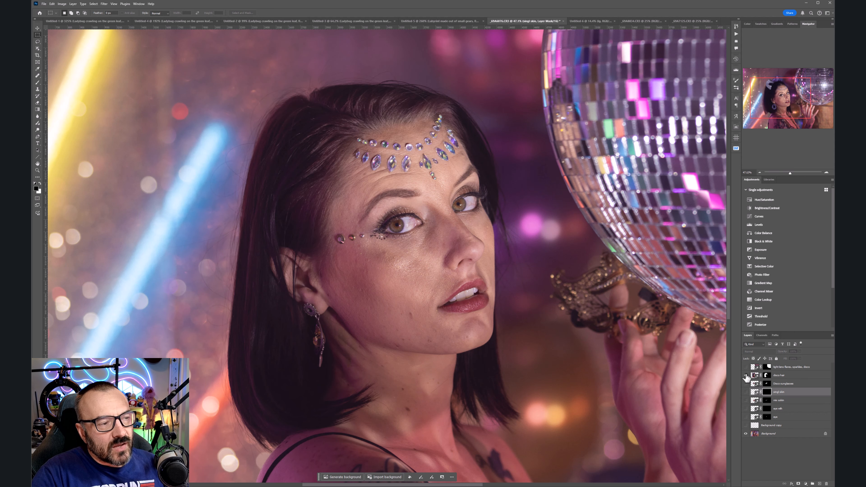
{"action": "left_click", "coordinate": [746, 375]}
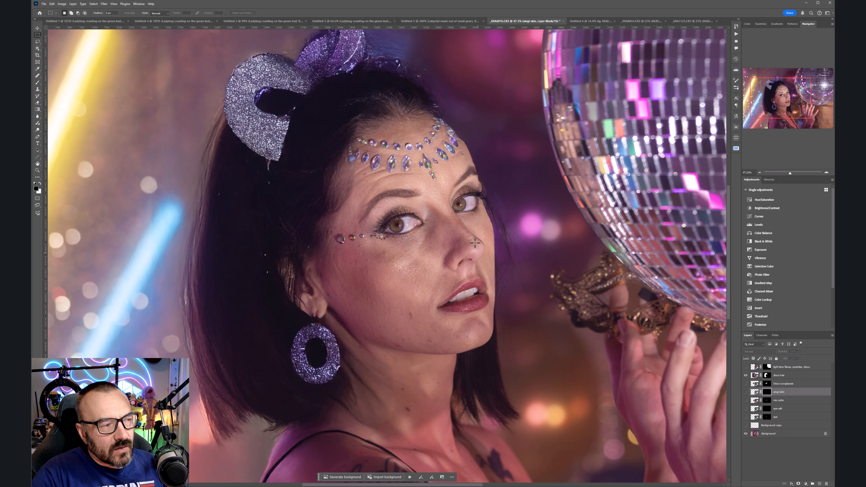
{"action": "left_click", "coordinate": [746, 433]}
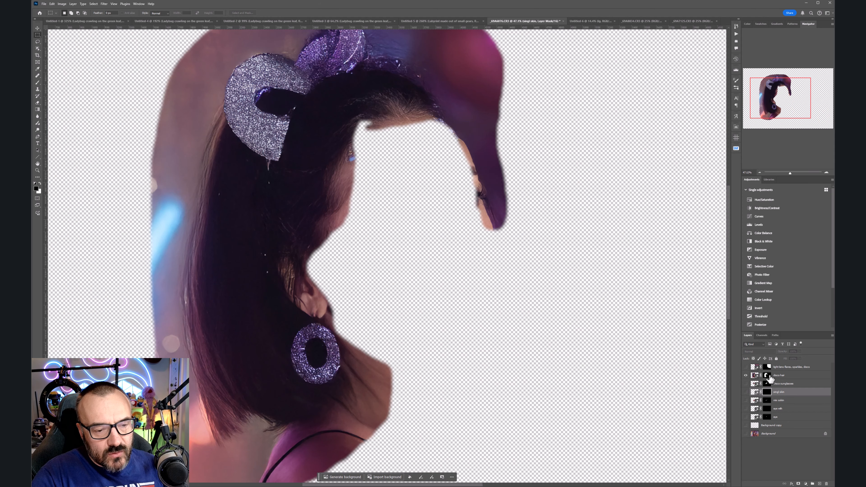
{"action": "left_click", "coordinate": [768, 376], "text": "shift"}
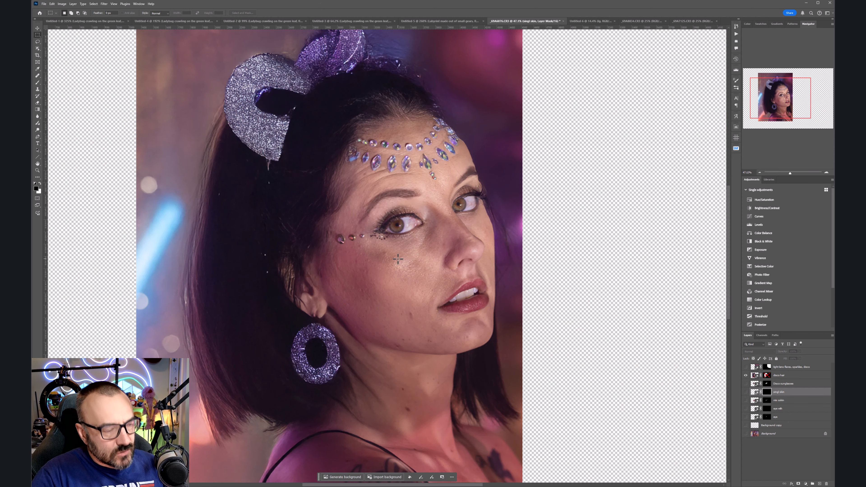
{"action": "scroll", "coordinate": [398, 260], "scroll_direction": "down", "scroll_amount": 3}
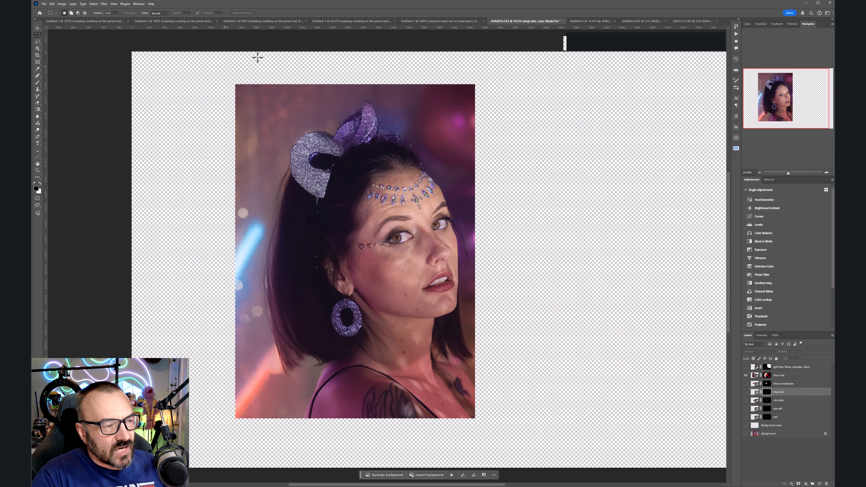
Re-enable the disco hair layer's mask, show the Background again, and hide the disco hair layer
{"action": "left_click", "coordinate": [768, 378], "text": "shift"}
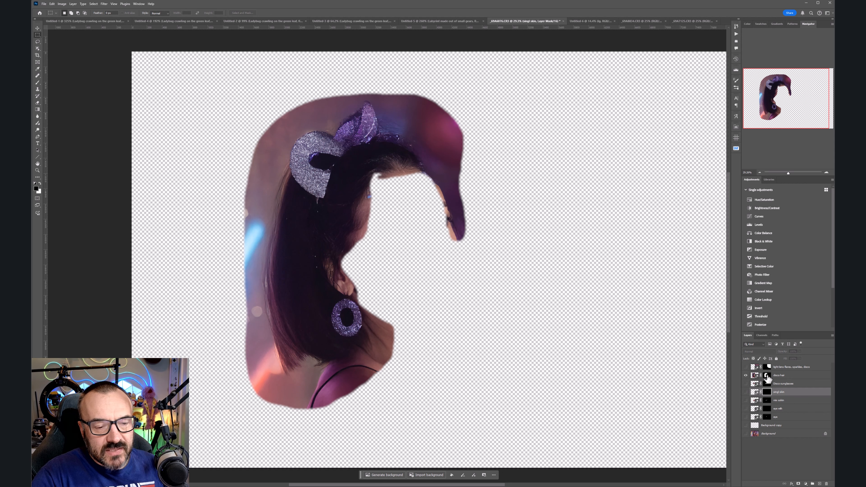
{"action": "left_click", "coordinate": [746, 434]}
{"action": "left_click", "coordinate": [746, 376]}
Show the light lens flares, sparkles, disco layer and browse through its three generated variations
{"action": "left_click", "coordinate": [745, 367]}
{"action": "scroll", "coordinate": [664, 295], "scroll_direction": "right", "scroll_amount": 2}
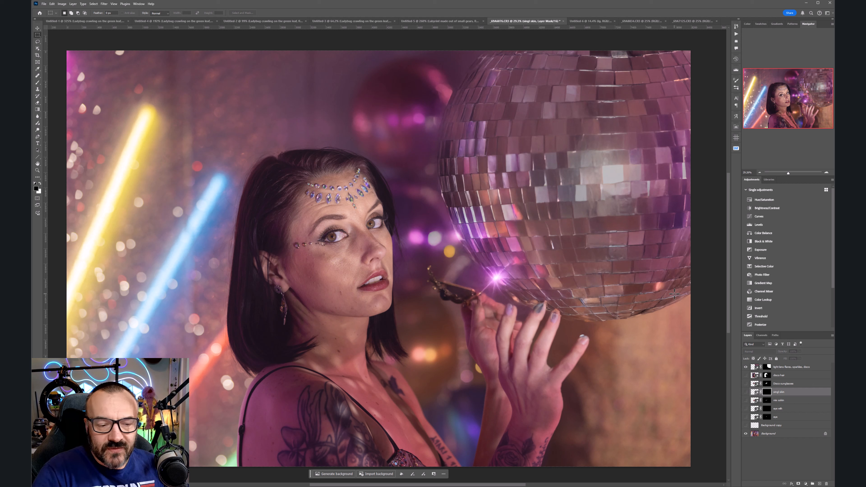
{"action": "left_click", "coordinate": [795, 369]}
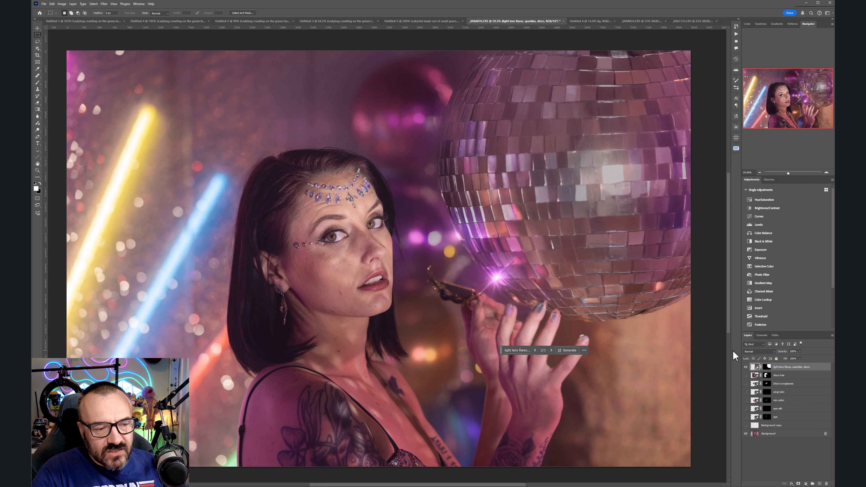
{"action": "left_click", "coordinate": [552, 351]}
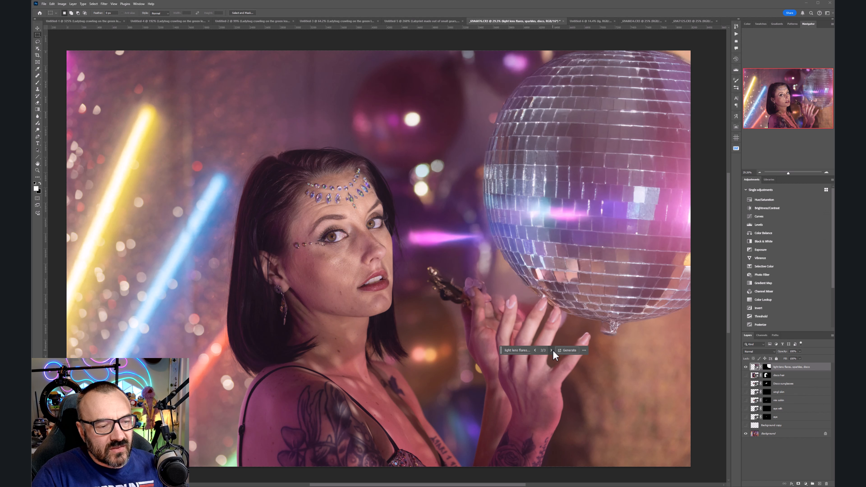
{"action": "left_click", "coordinate": [553, 351]}
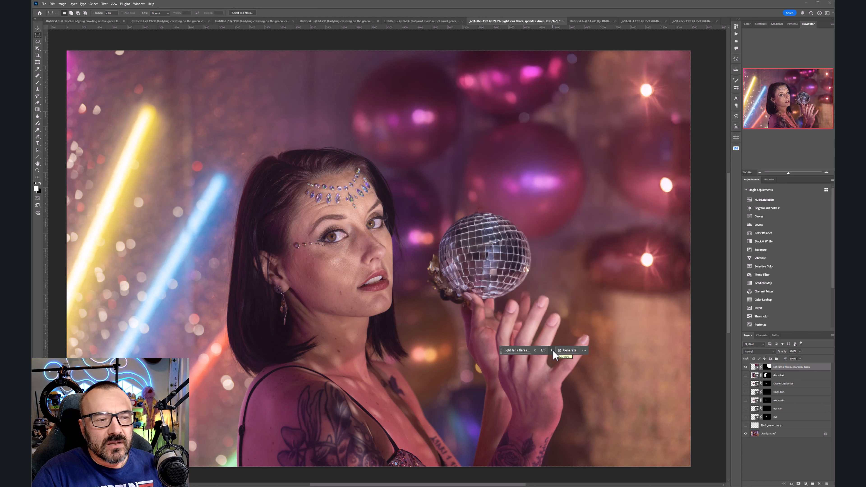
{"action": "left_click", "coordinate": [552, 350]}
{"action": "left_click", "coordinate": [552, 350]}
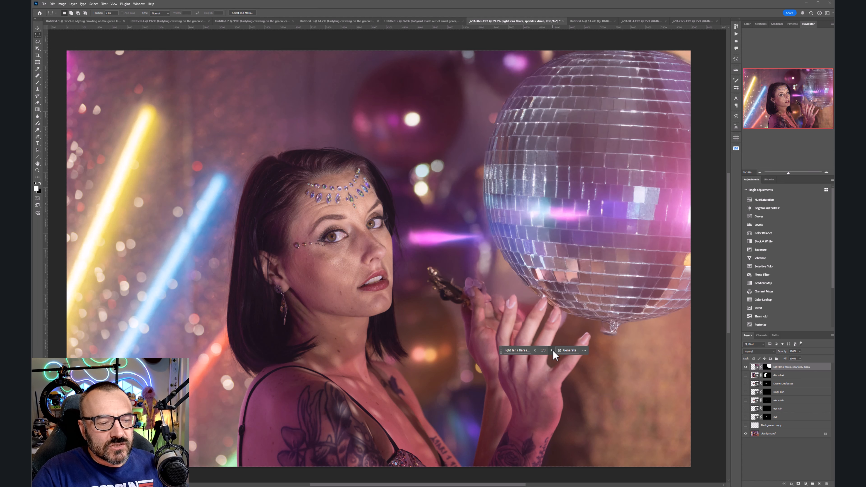
{"action": "left_click", "coordinate": [553, 350]}
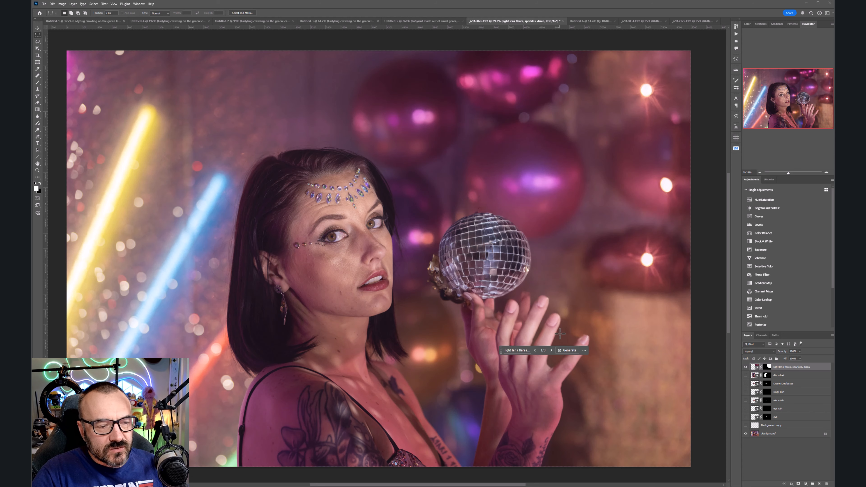
Switch the light lens flares layer to the large disco ball variation, compare it with the original ball, and leave the layer hidden
{"action": "scroll", "coordinate": [559, 333], "scroll_direction": "down", "scroll_amount": 1}
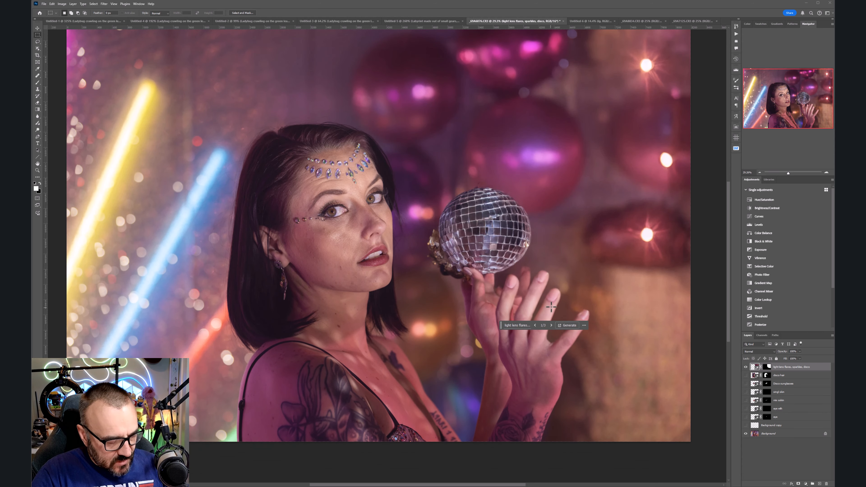
{"action": "scroll", "coordinate": [551, 307], "scroll_direction": "up", "scroll_amount": 1}
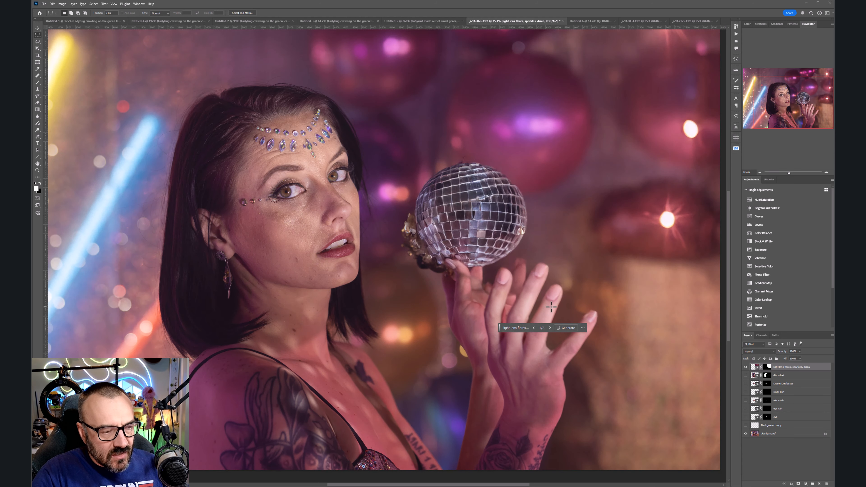
{"action": "left_click", "coordinate": [548, 328]}
{"action": "left_click", "coordinate": [549, 328]}
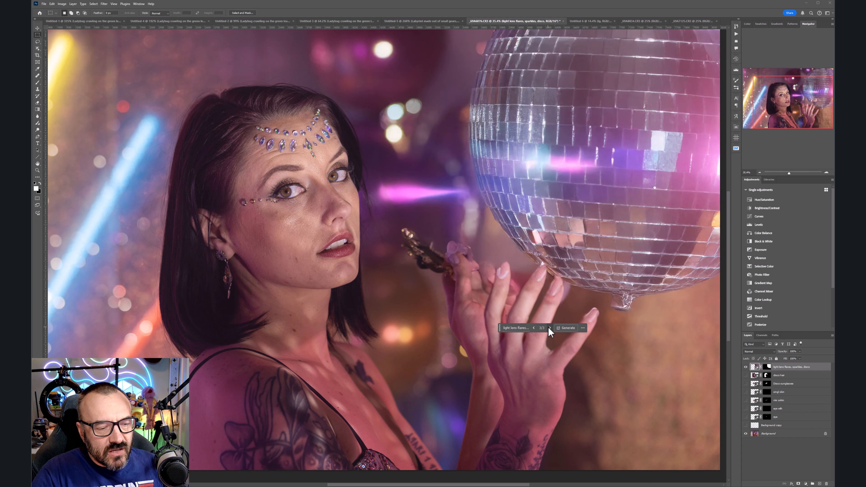
{"action": "left_click", "coordinate": [746, 367]}
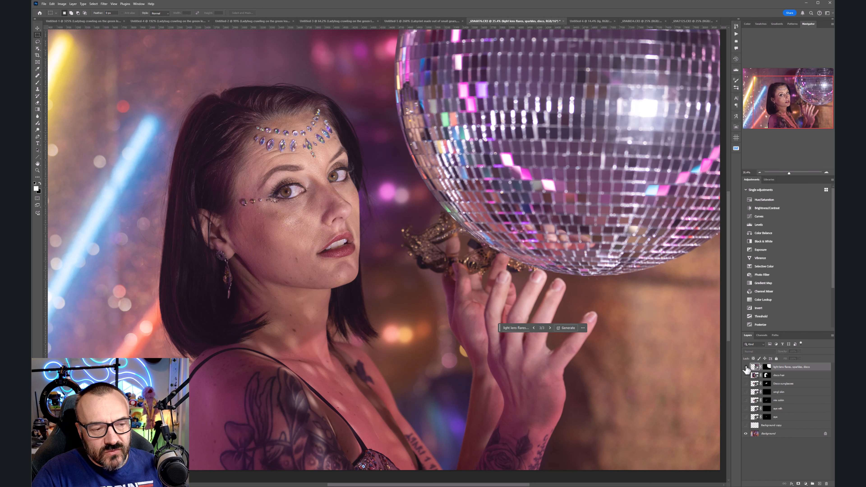
{"action": "left_click", "coordinate": [746, 367]}
{"action": "left_click", "coordinate": [745, 367]}
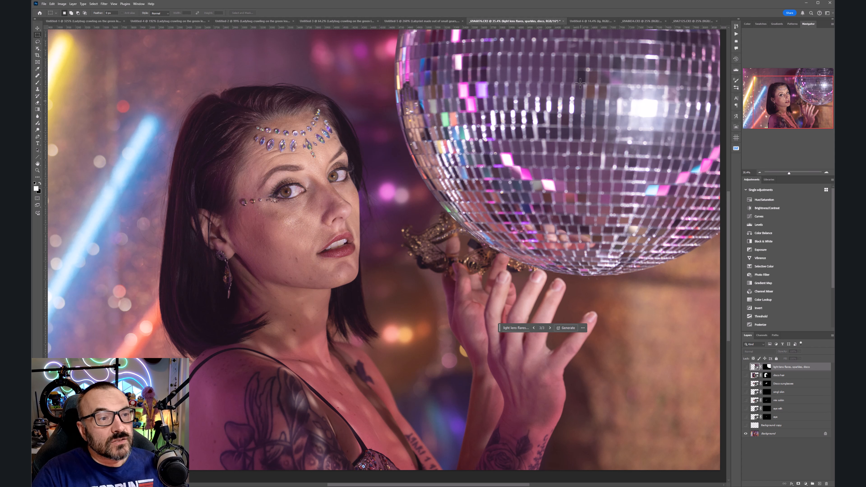
Switch to the black-and-white clouds texture document and check its image dimensions without changing them
{"action": "left_click", "coordinate": [581, 21]}
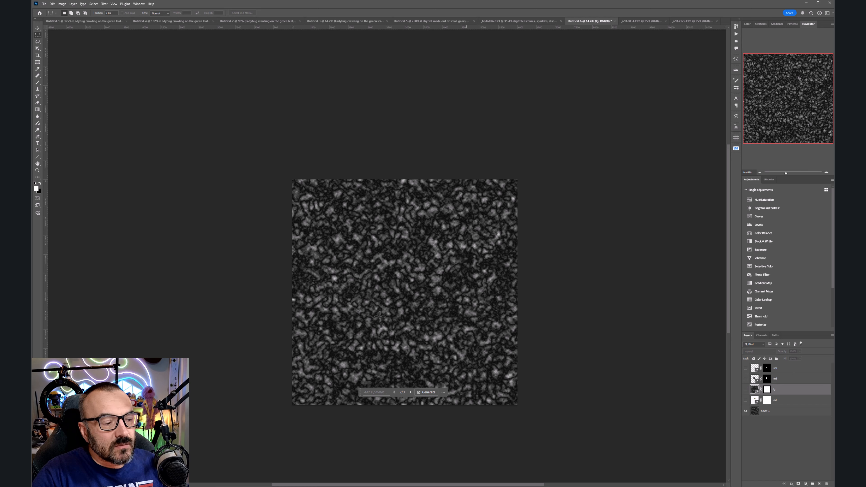
{"action": "scroll", "coordinate": [388, 348], "scroll_direction": "up", "scroll_amount": 3}
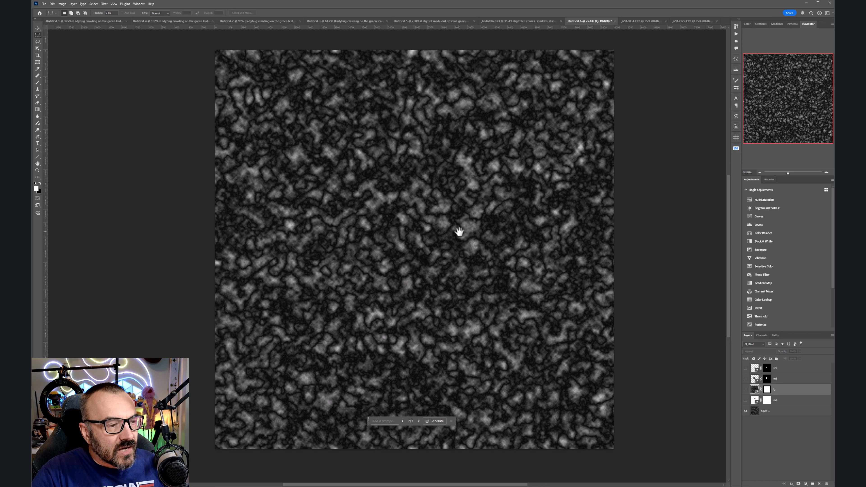
{"action": "mouse_move", "coordinate": [459, 232]}
{"action": "left_mouse_down"}
{"action": "mouse_move", "coordinate": [460, 217]}
{"action": "mouse_move", "coordinate": [474, 233]}
{"action": "left_mouse_up"}
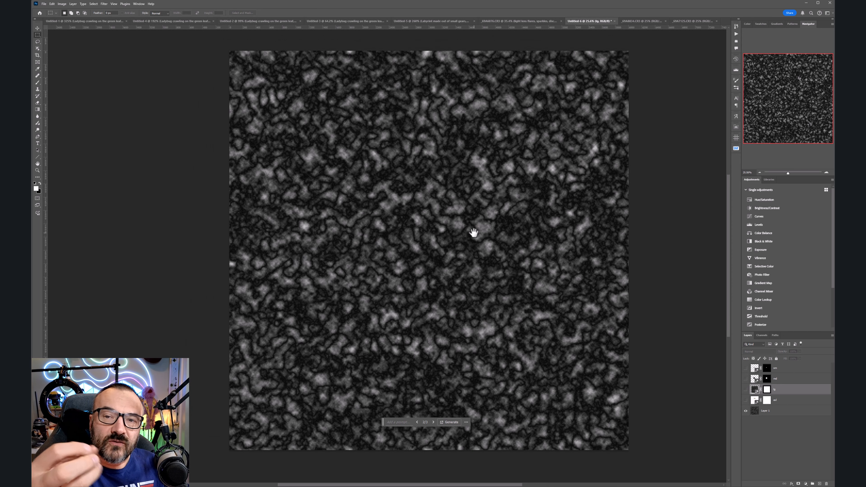
{"action": "key", "text": "ctrl+alt+i"}
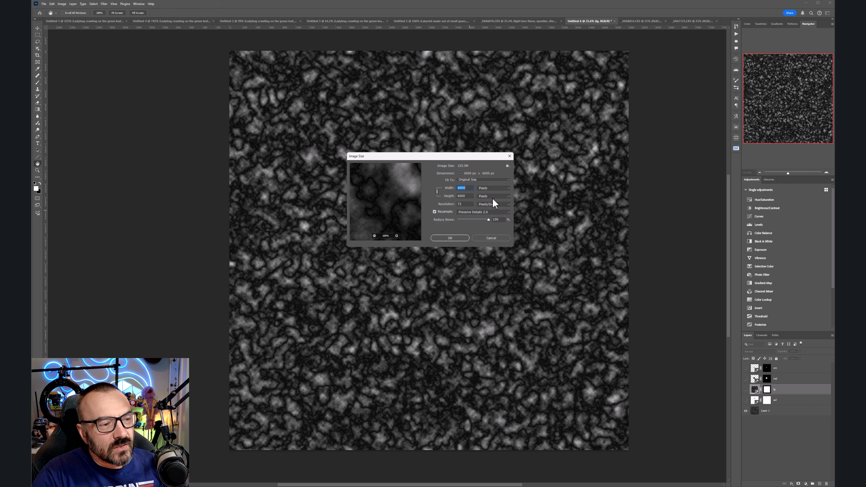
{"action": "left_click", "coordinate": [493, 238]}
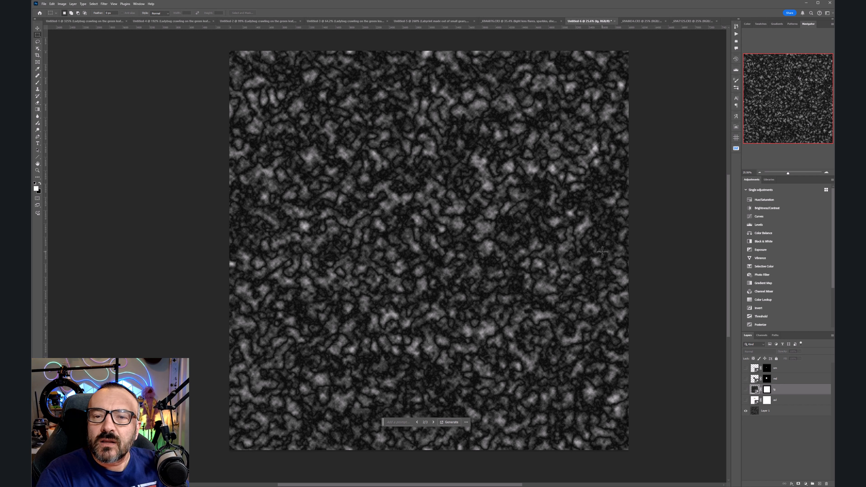
Hide Layer 1 and show only the topmost small generated patch layer on the transparent canvas
{"action": "left_click", "coordinate": [766, 411]}
{"action": "left_click", "coordinate": [745, 411]}
{"action": "left_click", "coordinate": [746, 400]}
{"action": "left_click", "coordinate": [746, 400]}
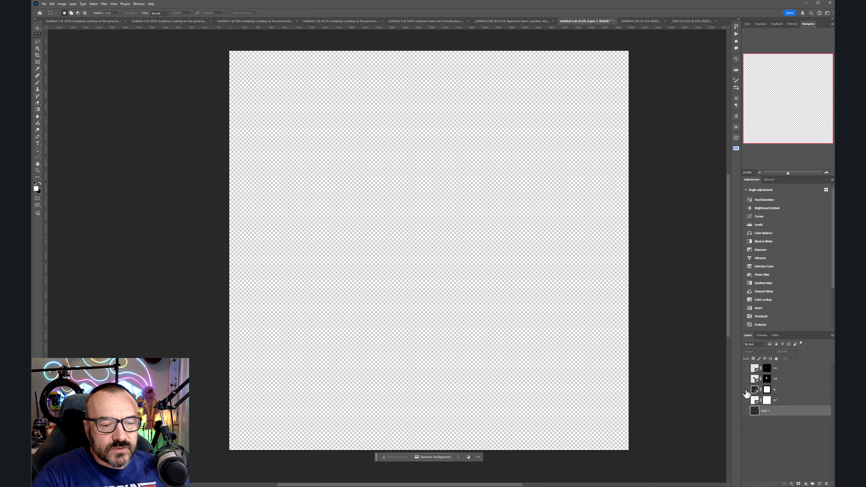
{"action": "left_click", "coordinate": [746, 369]}
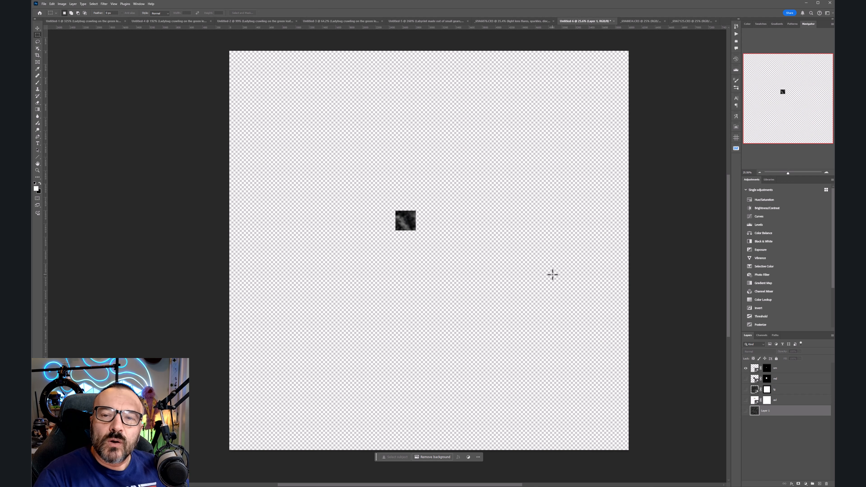
Show Layer 1 again, hide the topmost small patch layer, and outline the patch area with a temporary marquee selection
{"action": "left_click", "coordinate": [745, 411]}
{"action": "left_click", "coordinate": [754, 369]}
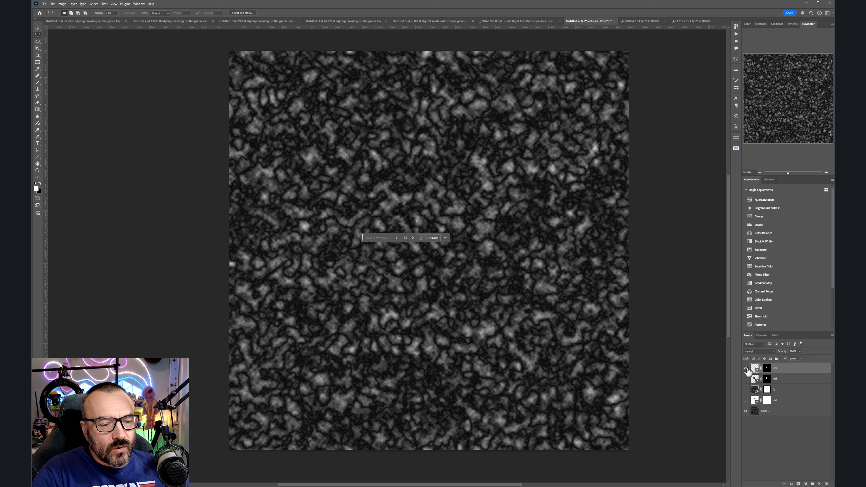
{"action": "left_click", "coordinate": [746, 368]}
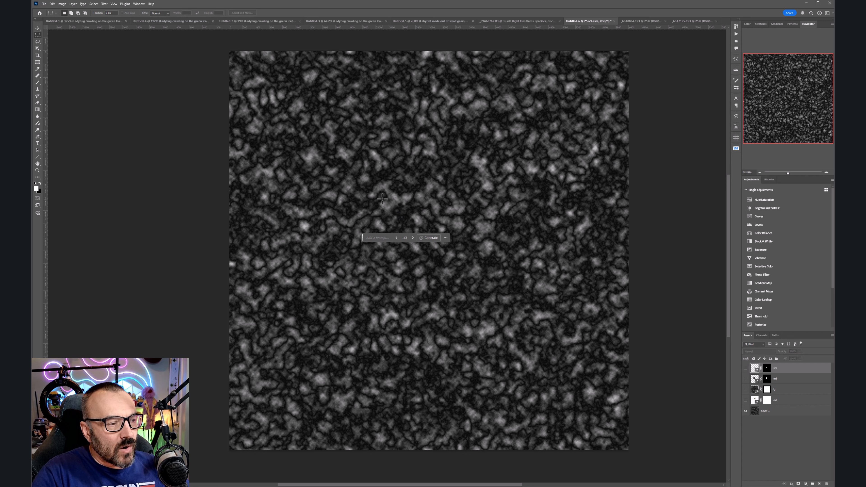
{"action": "left_click_drag", "start_coordinate": [382, 199], "coordinate": [423, 239]}
{"action": "key", "text": "ctrl+d"}
{"action": "scroll", "coordinate": [403, 218], "scroll_direction": "up", "scroll_amount": 15}
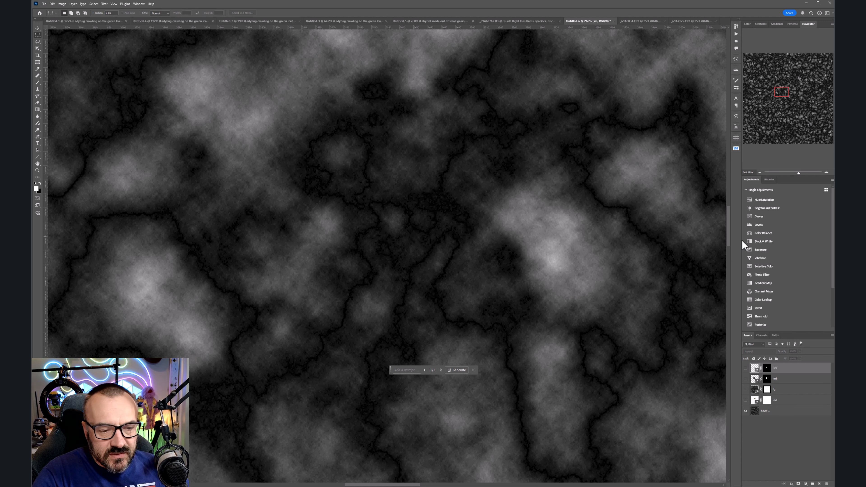
Compare the clouds texture up close with and without the small generated patch, leaving the patch layer shown
{"action": "left_click", "coordinate": [746, 368]}
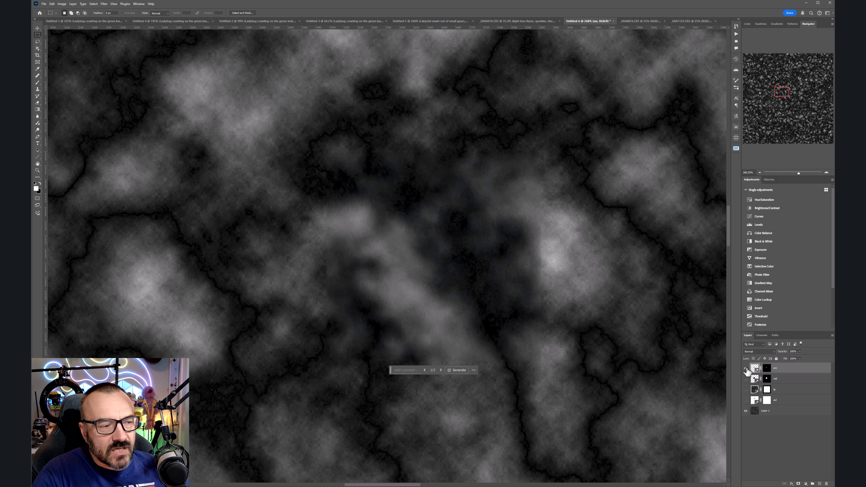
{"action": "left_click", "coordinate": [745, 368]}
{"action": "left_click", "coordinate": [746, 368]}
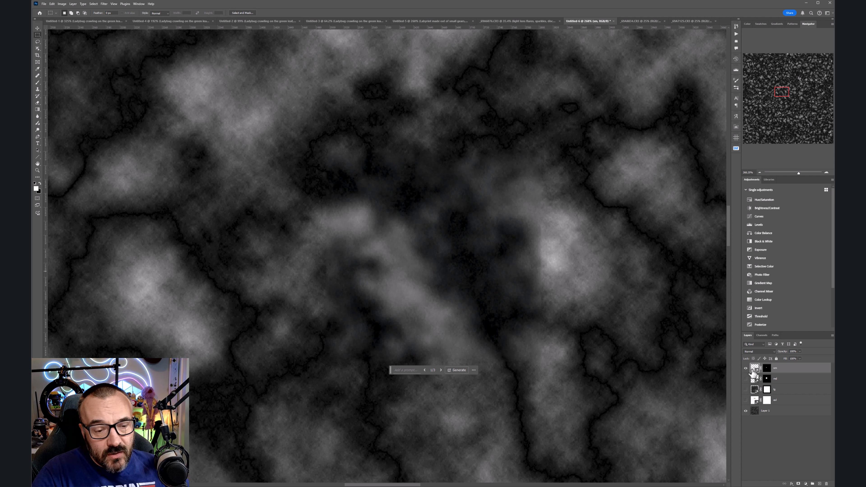
Show the second generated patch layer over the clouds texture in place of the topmost small patch
{"action": "left_click", "coordinate": [745, 379]}
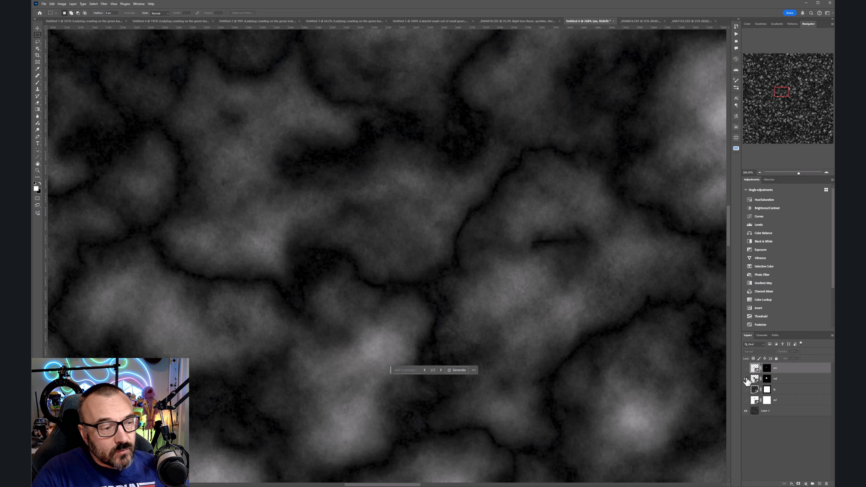
{"action": "scroll", "coordinate": [516, 283], "scroll_direction": "down", "scroll_amount": 6}
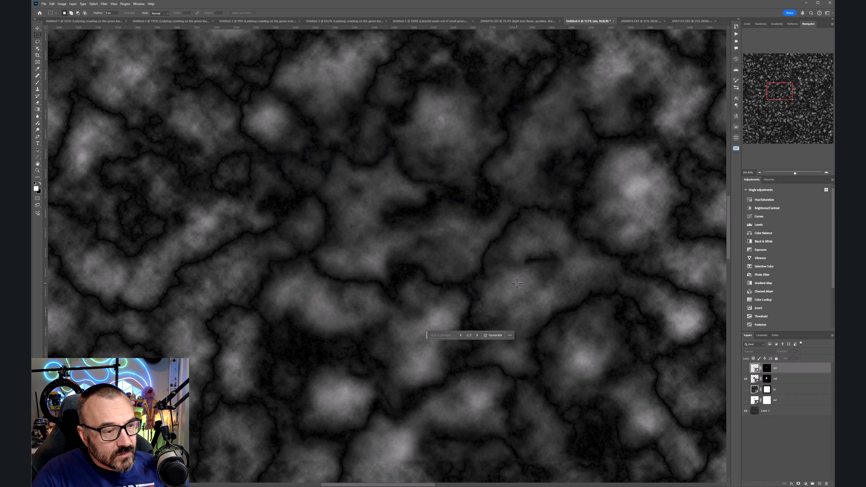
{"action": "scroll", "coordinate": [517, 283], "scroll_direction": "down", "scroll_amount": 3}
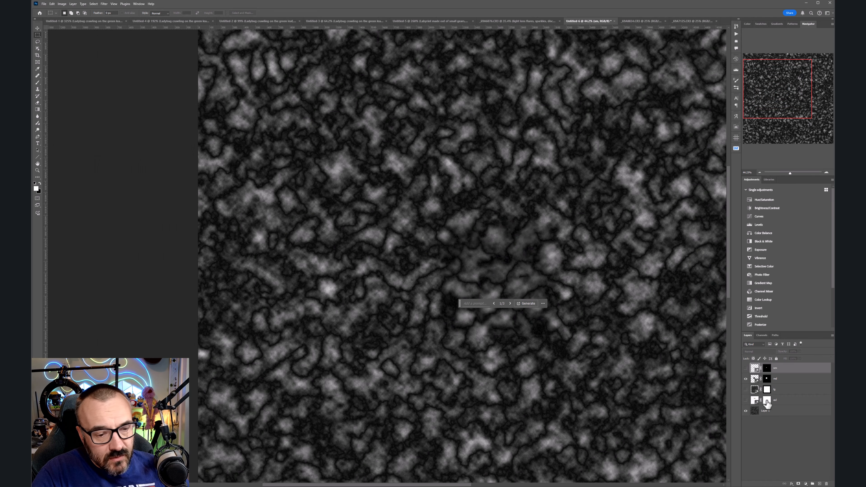
Select Layer 1 and compare the canvas with the clouds layer hidden and shown, leaving it shown
{"action": "left_click", "coordinate": [750, 412]}
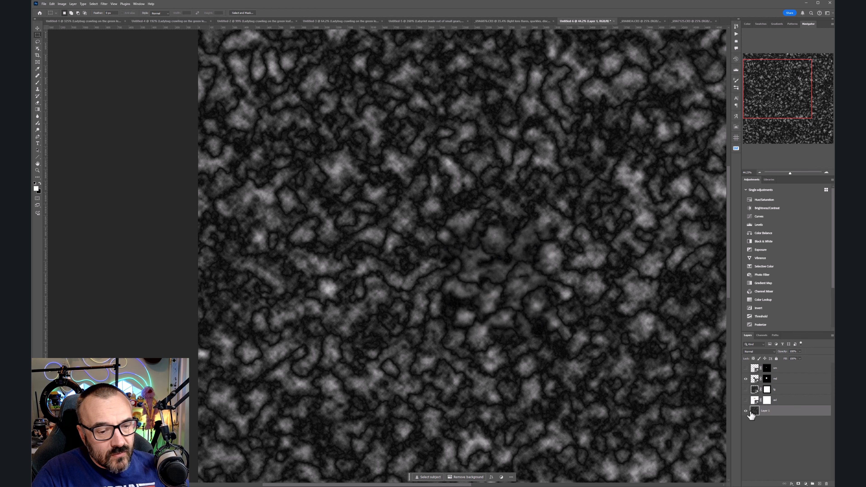
{"action": "left_click", "coordinate": [746, 412]}
{"action": "left_click", "coordinate": [746, 411]}
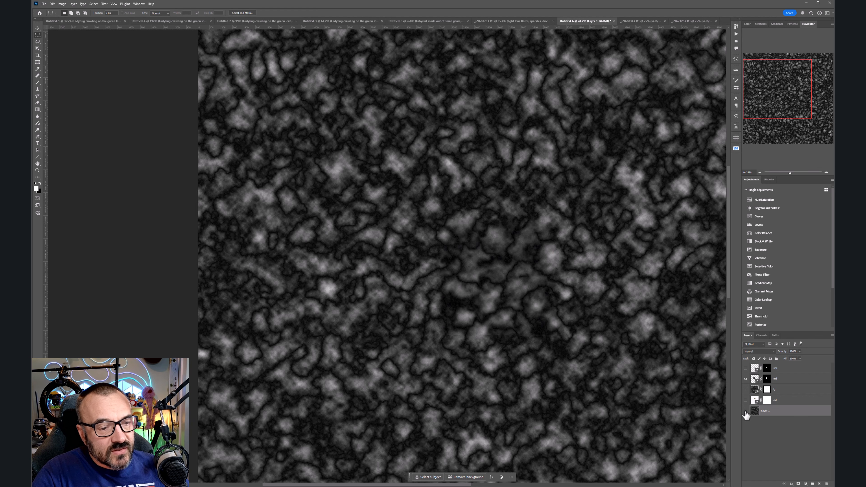
{"action": "left_click", "coordinate": [745, 411]}
{"action": "left_click", "coordinate": [746, 412]}
Select the second generated patch layer and compare the clouds texture up close with and without it
{"action": "left_click", "coordinate": [754, 379]}
{"action": "scroll", "coordinate": [532, 296], "scroll_direction": "up", "scroll_amount": 7}
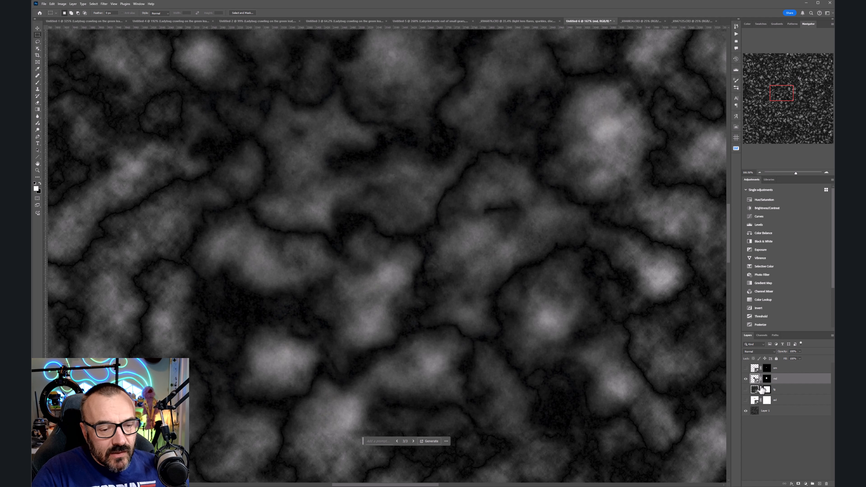
{"action": "left_click", "coordinate": [746, 379]}
{"action": "left_click", "coordinate": [746, 380]}
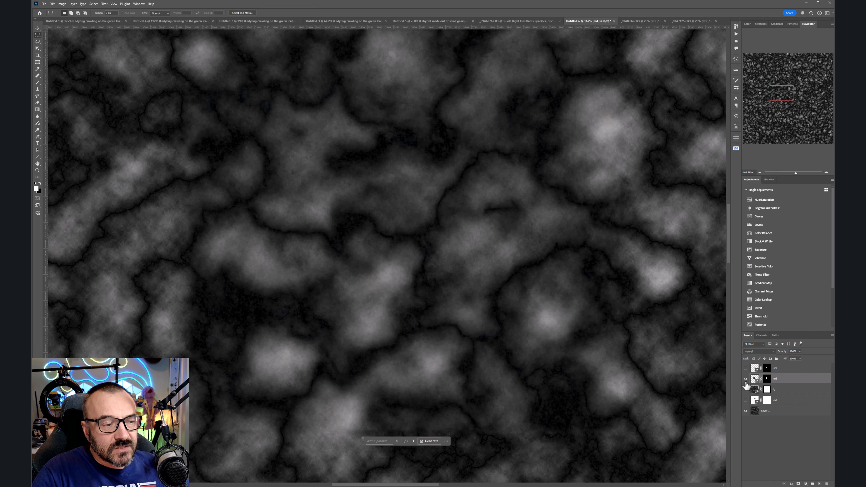
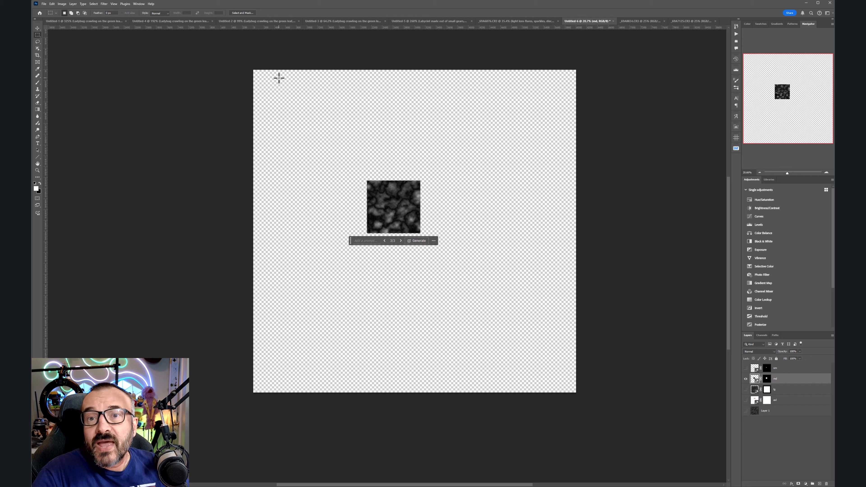
Switch to the rocky coast photo, fill a rectangular green moss area using Generative Fill without a prompt, and choose the third variation
{"action": "left_click", "coordinate": [640, 21]}
{"action": "scroll", "coordinate": [316, 303], "scroll_direction": "up", "scroll_amount": 4}
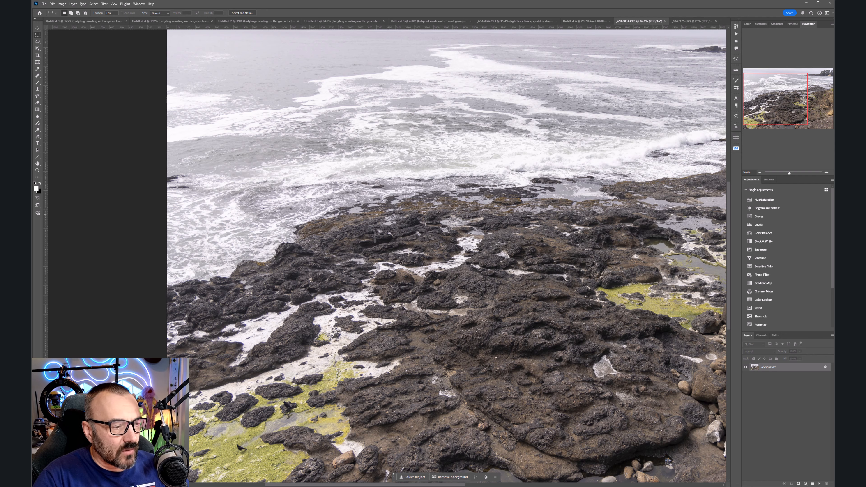
{"action": "scroll", "coordinate": [316, 304], "scroll_direction": "up", "scroll_amount": 5}
{"action": "scroll", "coordinate": [317, 304], "scroll_direction": "up", "scroll_amount": 2}
{"action": "left_click_drag", "start_coordinate": [316, 303], "coordinate": [398, 82]}
{"action": "left_click_drag", "start_coordinate": [341, 347], "coordinate": [558, 286]}
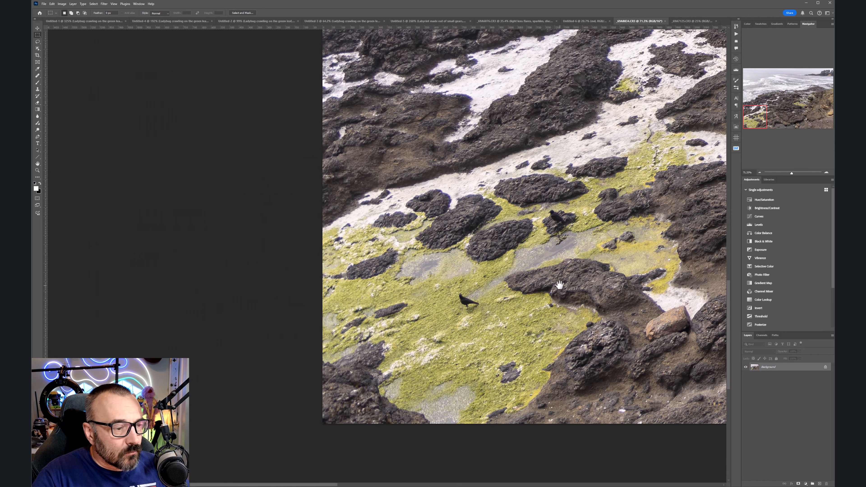
{"action": "scroll", "coordinate": [550, 316], "scroll_direction": "up", "scroll_amount": 9}
{"action": "left_click_drag", "start_coordinate": [266, 226], "coordinate": [431, 343]}
{"action": "left_click", "coordinate": [296, 354]}
{"action": "left_click", "coordinate": [412, 353]}
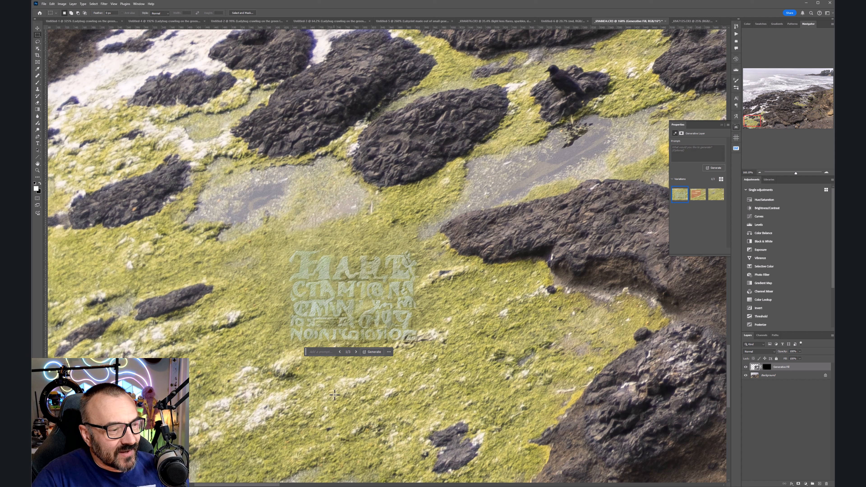
{"action": "left_click", "coordinate": [356, 351]}
Switch to the clouds texture document, replace the visible second patch with the golden staff layer, and set the patch to its first variation
{"action": "left_click", "coordinate": [555, 21]}
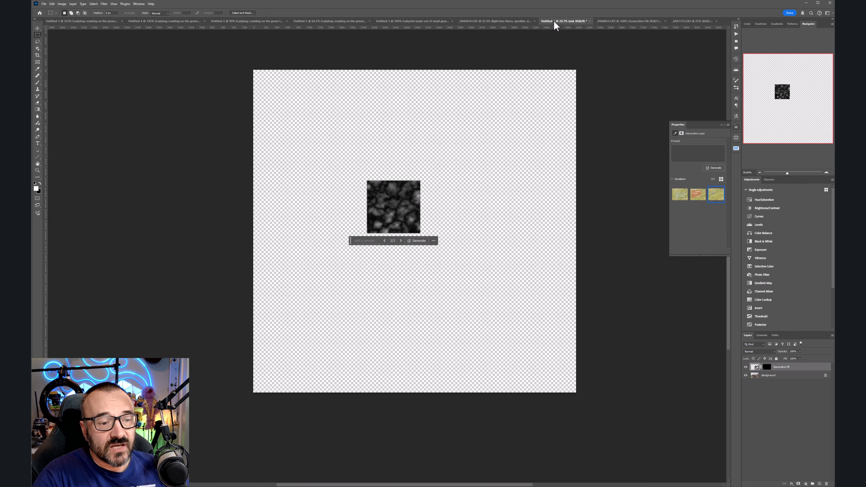
{"action": "left_click", "coordinate": [745, 379]}
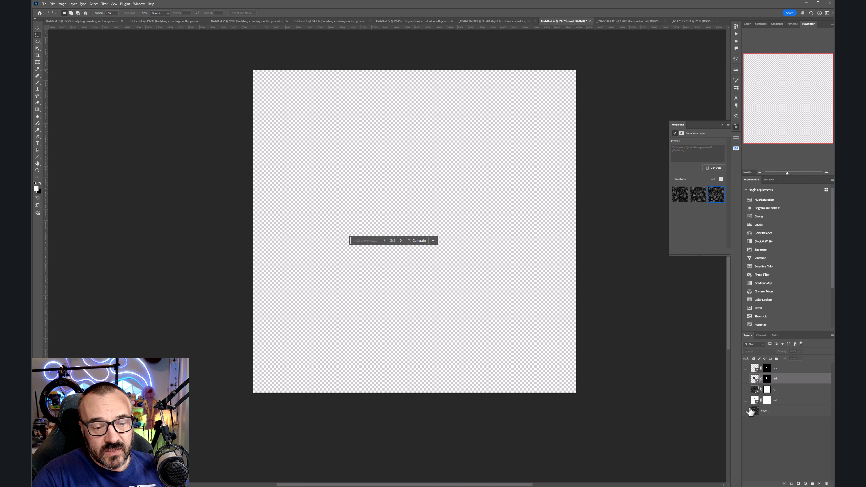
{"action": "left_click", "coordinate": [745, 400]}
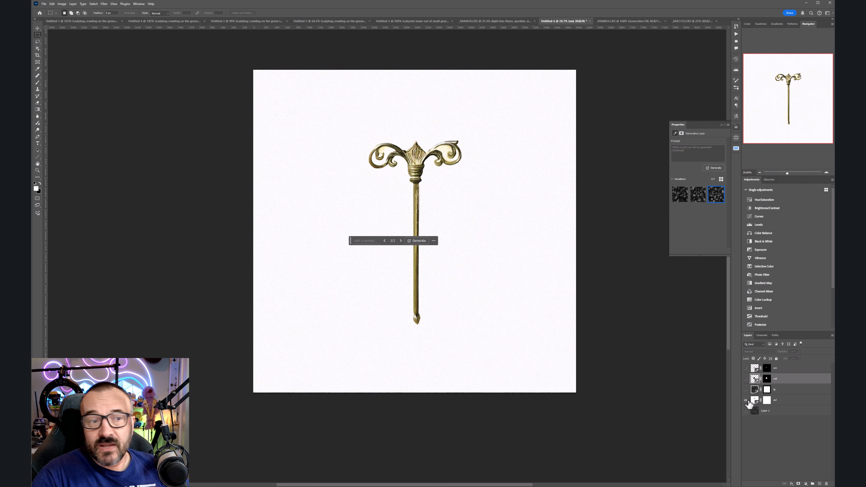
{"action": "left_click", "coordinate": [401, 240]}
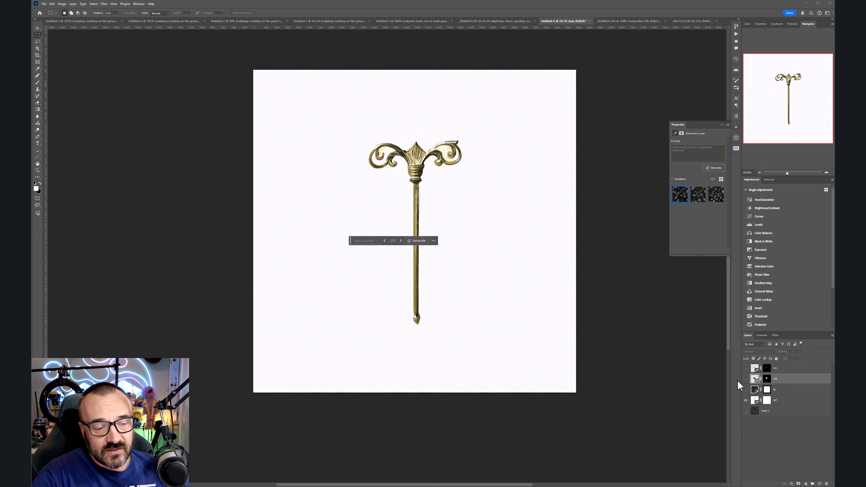
Show Layer 1 alone, outline the entire canvas with a marquee selection, and show the golden staff layer above it
{"action": "left_click", "coordinate": [745, 410], "text": "alt"}
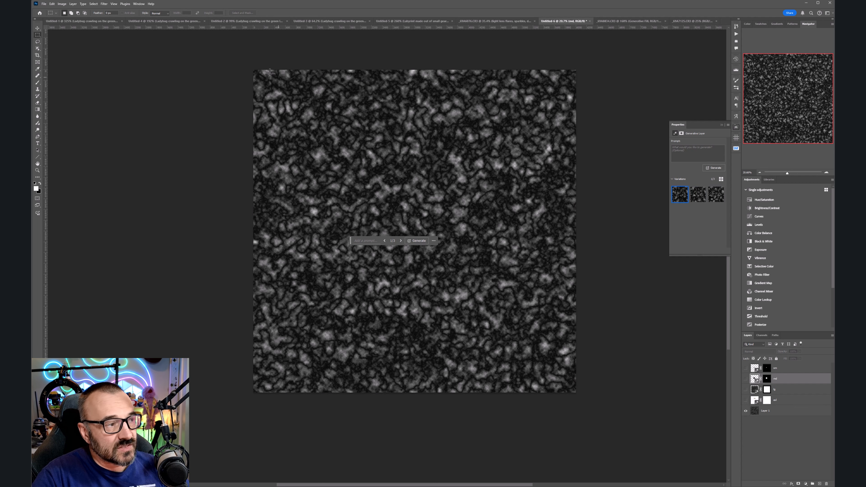
{"action": "left_click_drag", "start_coordinate": [235, 55], "coordinate": [733, 464]}
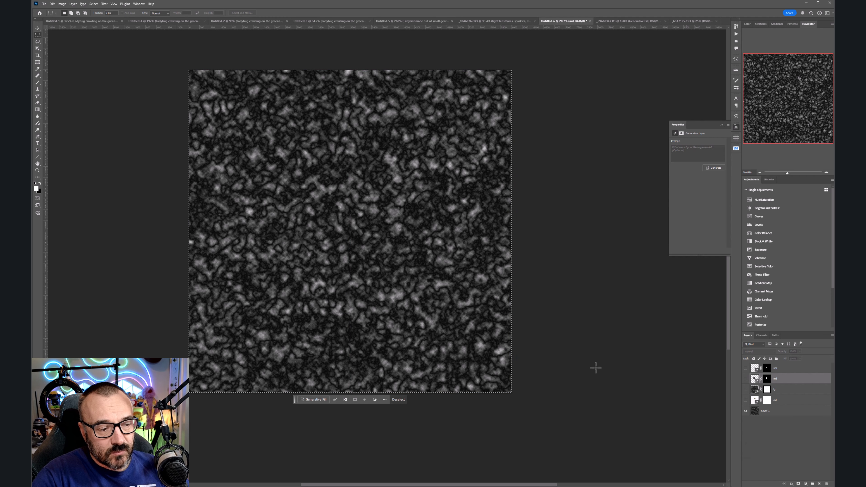
{"action": "left_click", "coordinate": [746, 400]}
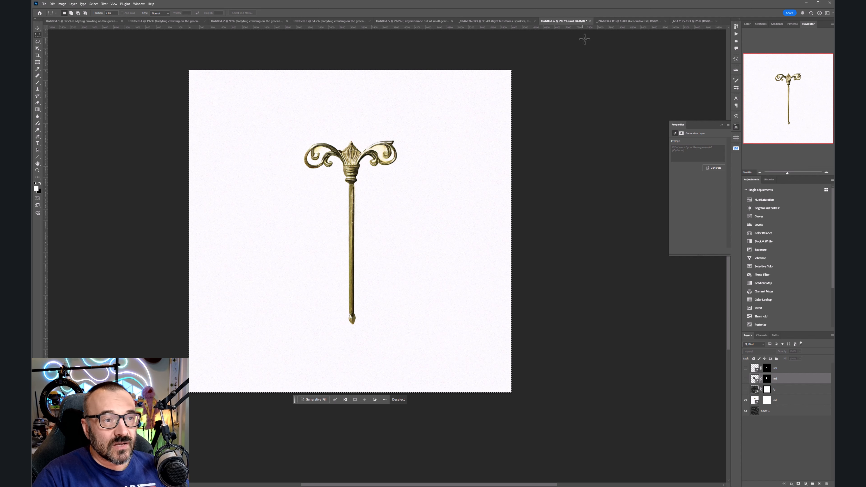
Return to the rocky coast photo and regenerate the moss patch with the prompt "oregon coast, moss"
{"action": "left_click", "coordinate": [624, 21]}
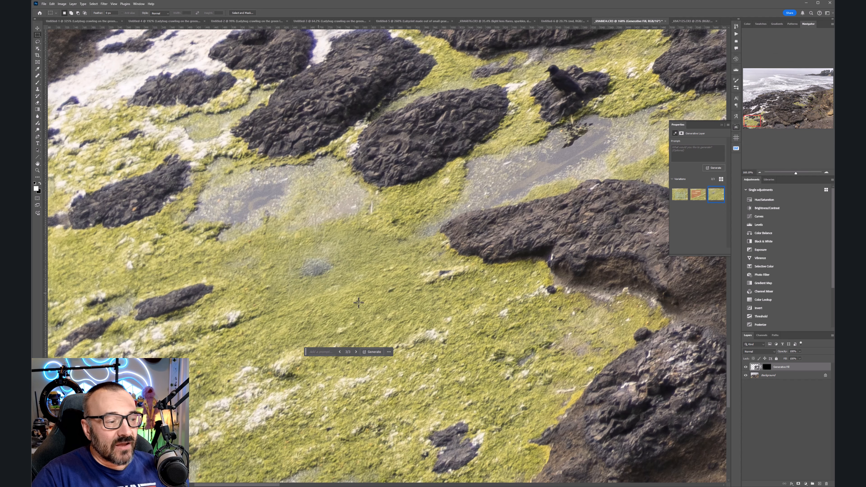
{"action": "left_click_drag", "start_coordinate": [449, 272], "coordinate": [548, 227]}
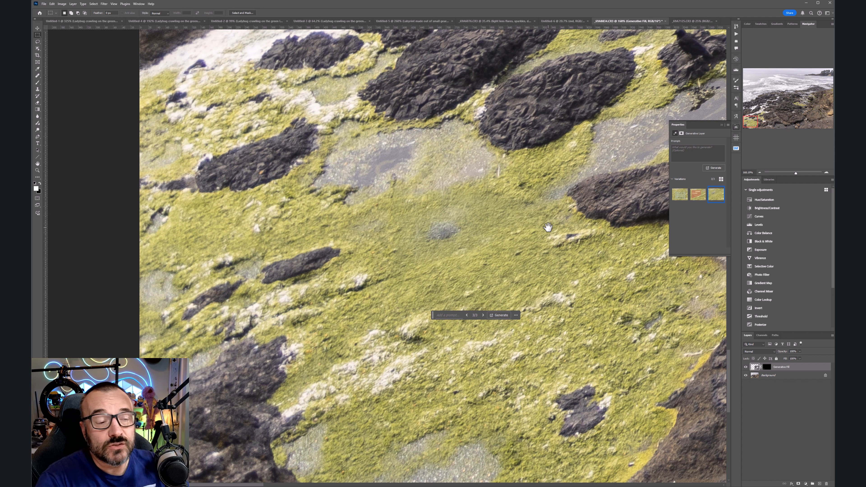
{"action": "left_click", "coordinate": [445, 314]}
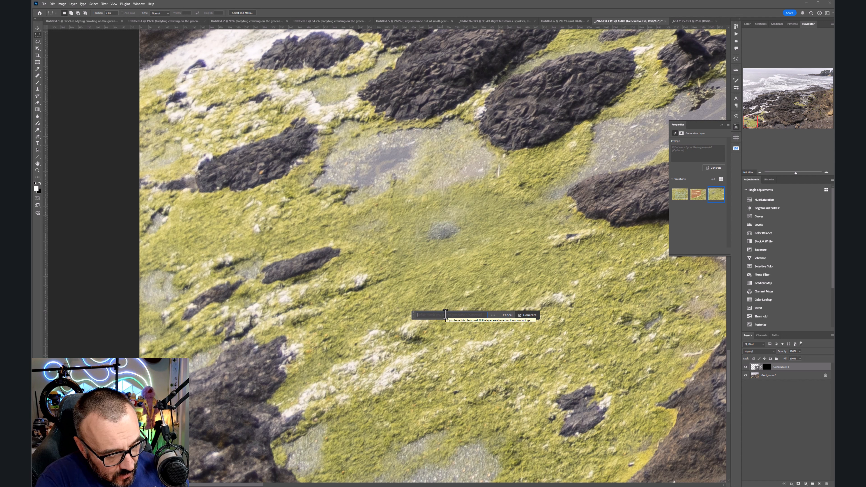
{"action": "type", "text": "oregon coast, moss"}
{"action": "left_click", "coordinate": [528, 315]}
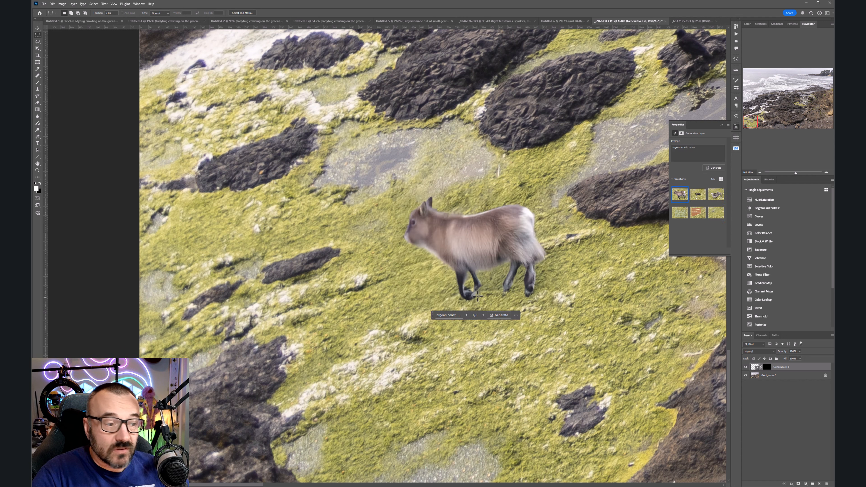
Go through the moss patch variations and choose the sixth one, the plain moss without an animal or lettering
{"action": "left_click", "coordinate": [483, 315]}
{"action": "left_click", "coordinate": [483, 315]}
{"action": "left_click", "coordinate": [483, 315]}
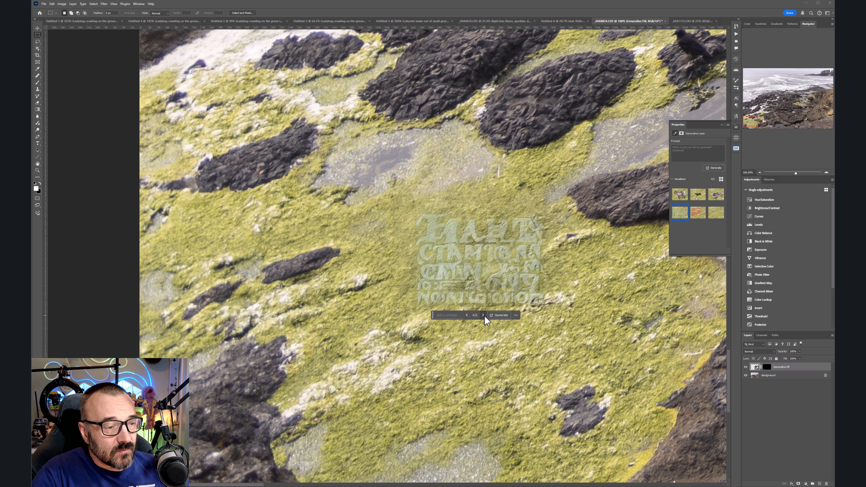
{"action": "left_click", "coordinate": [483, 315]}
{"action": "left_click", "coordinate": [483, 316]}
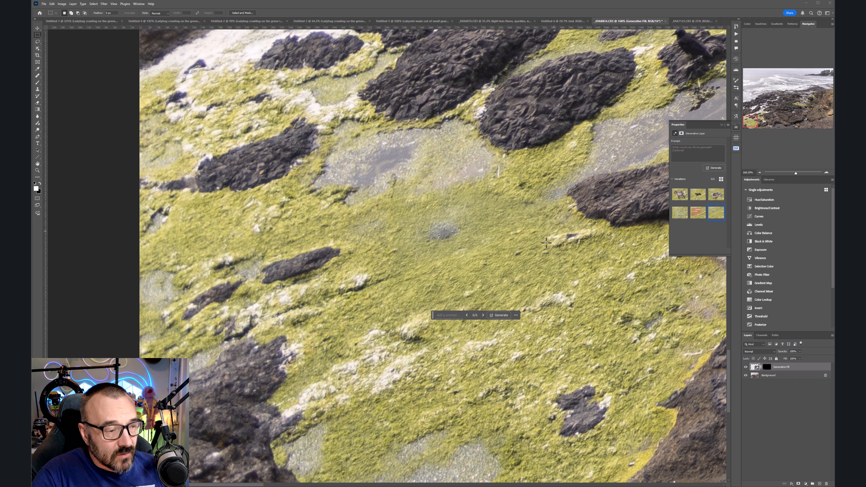
Select a large rectangle around the black bird and surrounding rocks, and fill it using Generative Fill without a prompt
{"action": "scroll", "coordinate": [501, 253], "scroll_direction": "down", "scroll_amount": 5}
{"action": "left_click_drag", "start_coordinate": [332, 173], "coordinate": [580, 386]}
{"action": "left_click_drag", "start_coordinate": [544, 361], "coordinate": [507, 294]}
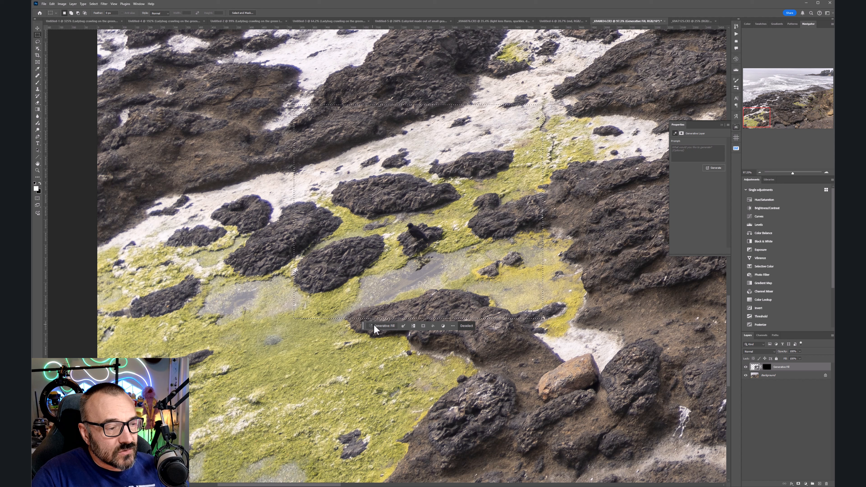
{"action": "left_click", "coordinate": [382, 325]}
{"action": "left_click", "coordinate": [468, 326]}
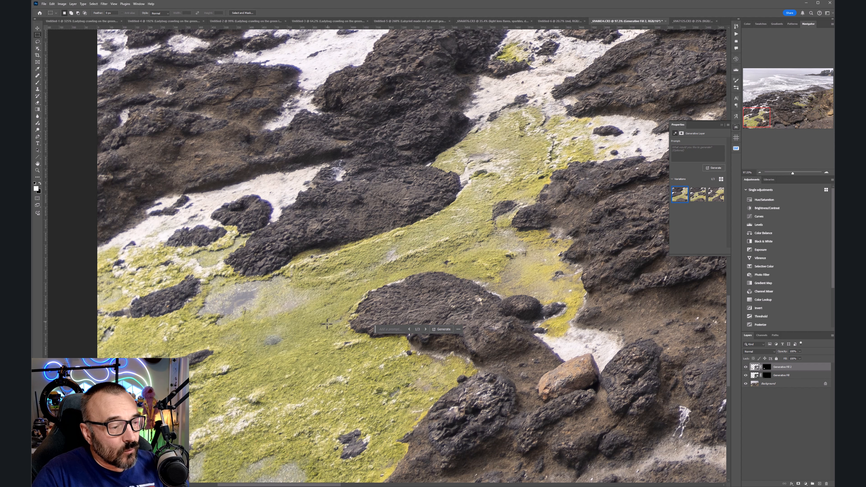
{"action": "left_click_drag", "start_coordinate": [363, 253], "coordinate": [433, 208]}
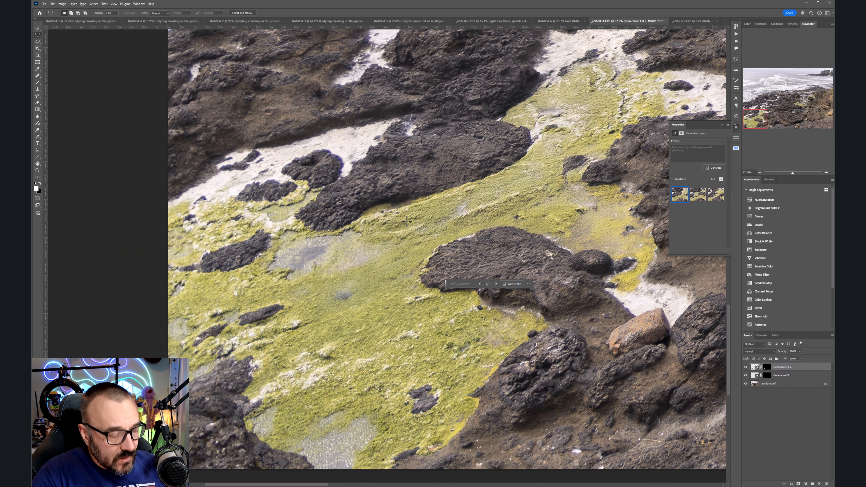
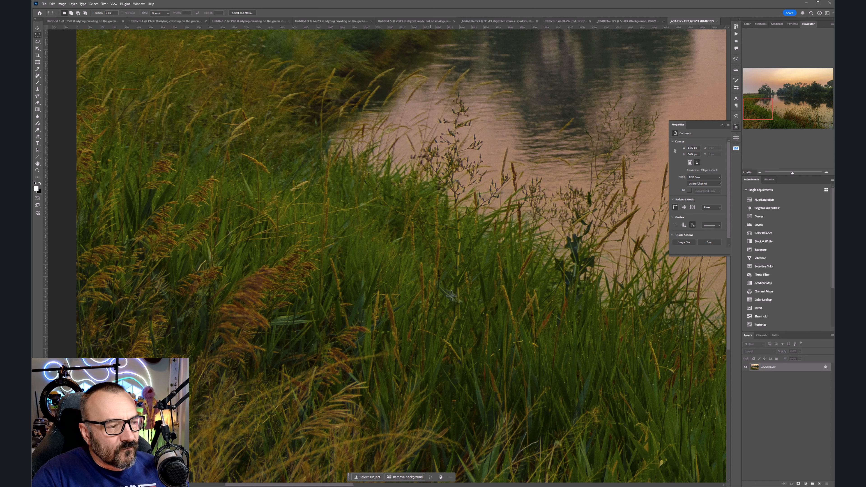
Select a tall rectangle spanning the trees, riverbank and grass in the river photo, and run Generative Fill without a prompt
{"action": "left_click_drag", "start_coordinate": [550, 123], "coordinate": [557, 367]}
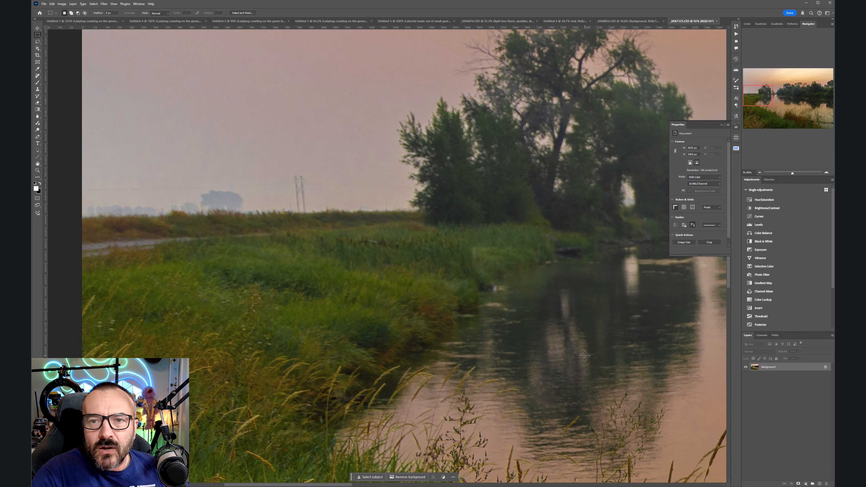
{"action": "scroll", "coordinate": [600, 352], "scroll_direction": "down", "scroll_amount": 7}
{"action": "left_click_drag", "start_coordinate": [358, 338], "coordinate": [448, 88]}
{"action": "key", "text": "ctrl+d"}
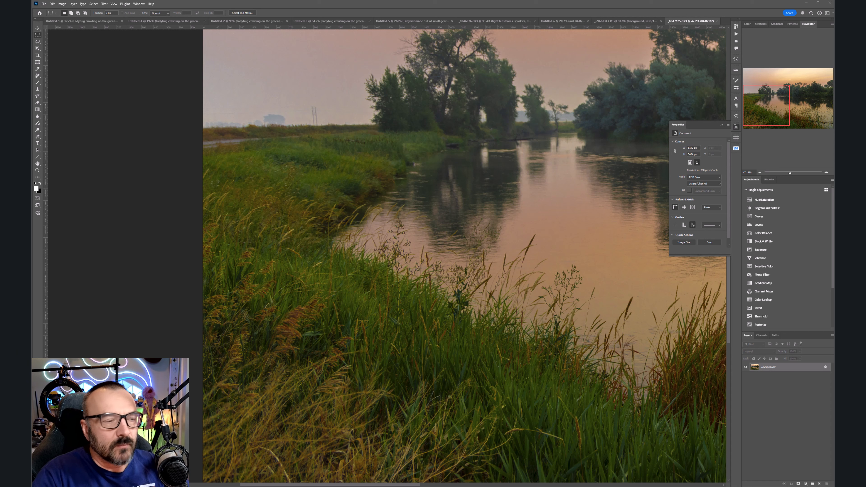
{"action": "key", "text": "ctrl+shift+d"}
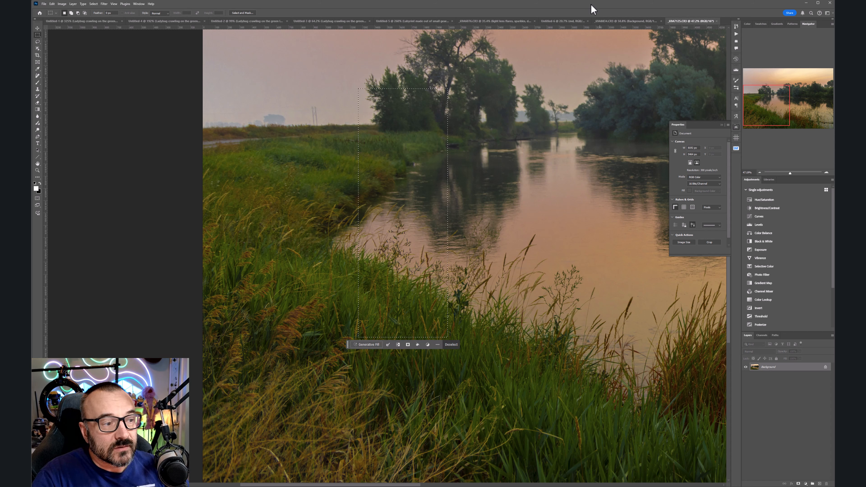
{"action": "left_click", "coordinate": [367, 344]}
{"action": "left_click", "coordinate": [455, 346]}
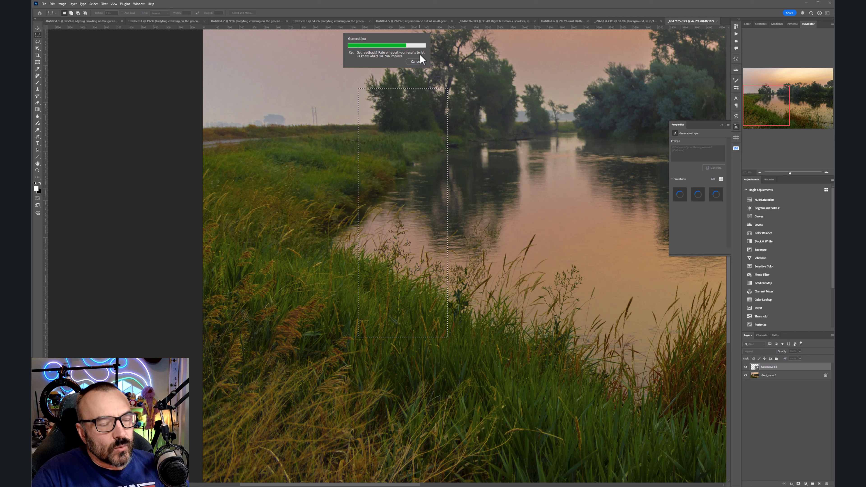
Inspect the generated riverbank strip up close, hiding the Background layer briefly and showing it again
{"action": "scroll", "coordinate": [373, 209], "scroll_direction": "up", "scroll_amount": 6}
{"action": "left_click_drag", "start_coordinate": [442, 240], "coordinate": [493, 207]}
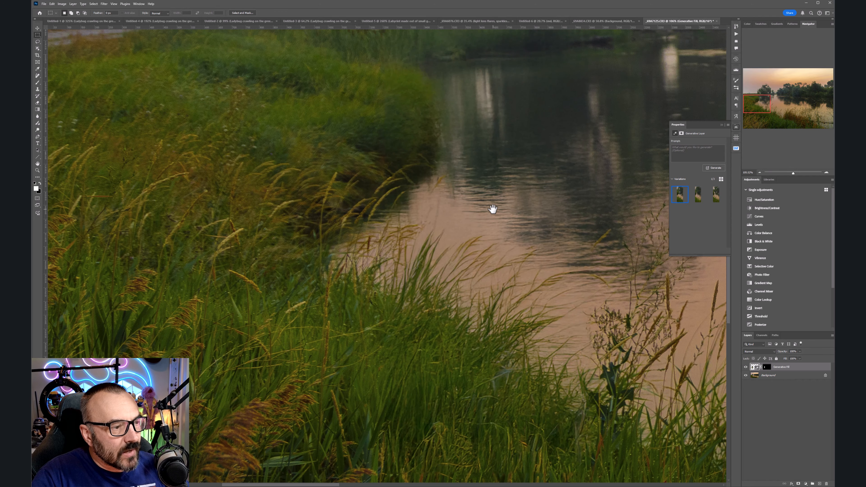
{"action": "left_click", "coordinate": [745, 375]}
{"action": "left_click", "coordinate": [746, 375]}
Choose the third variation of the generated riverbank strip and inspect it from the grass up to the trees
{"action": "left_click_drag", "start_coordinate": [494, 273], "coordinate": [481, 203]}
{"action": "left_click", "coordinate": [482, 413]}
{"action": "left_click", "coordinate": [482, 413]}
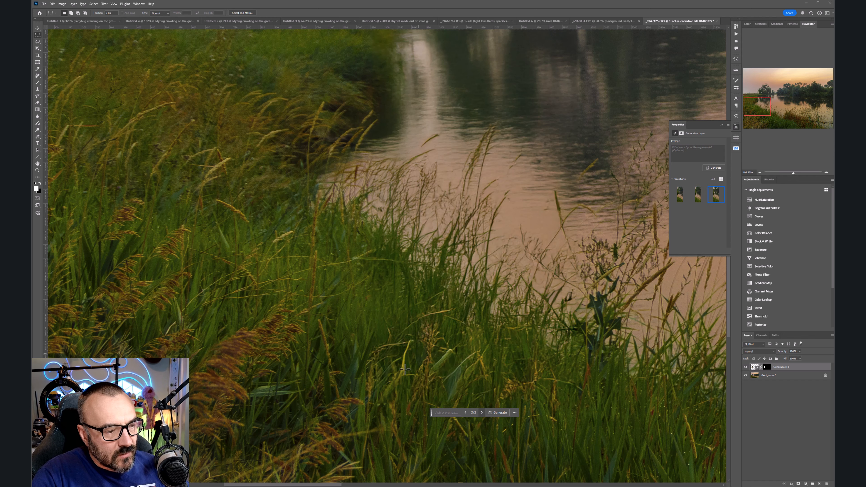
{"action": "left_click_drag", "start_coordinate": [504, 185], "coordinate": [505, 364]}
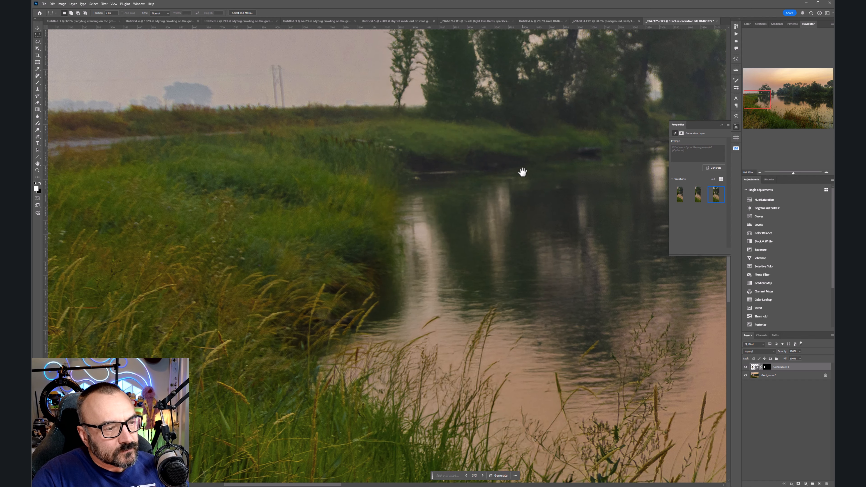
View the generated riverbank strip within the whole photo, hide the Generative Fill layer, and make the Background layer active
{"action": "left_click_drag", "start_coordinate": [523, 172], "coordinate": [516, 244]}
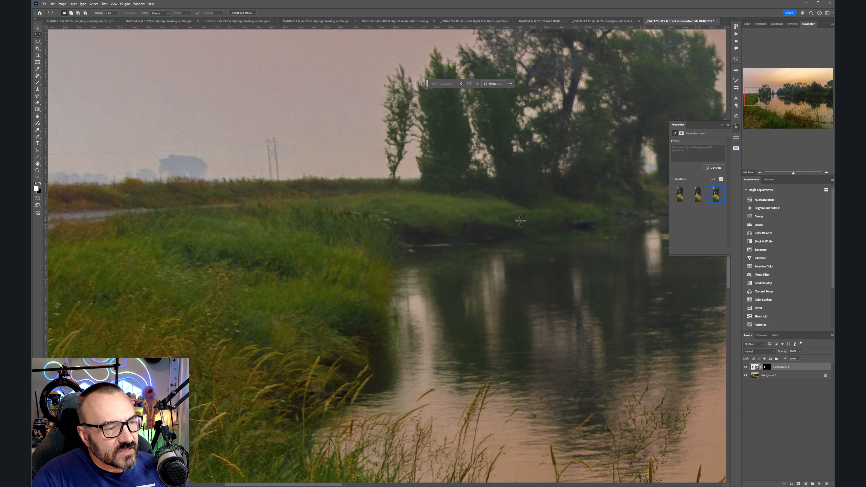
{"action": "scroll", "coordinate": [520, 221], "scroll_direction": "down", "scroll_amount": 5}
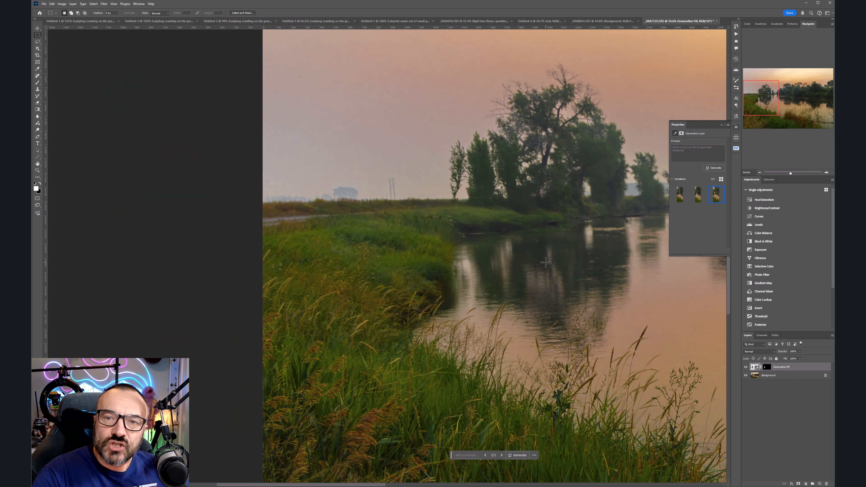
{"action": "left_click_drag", "start_coordinate": [627, 194], "coordinate": [434, 191]}
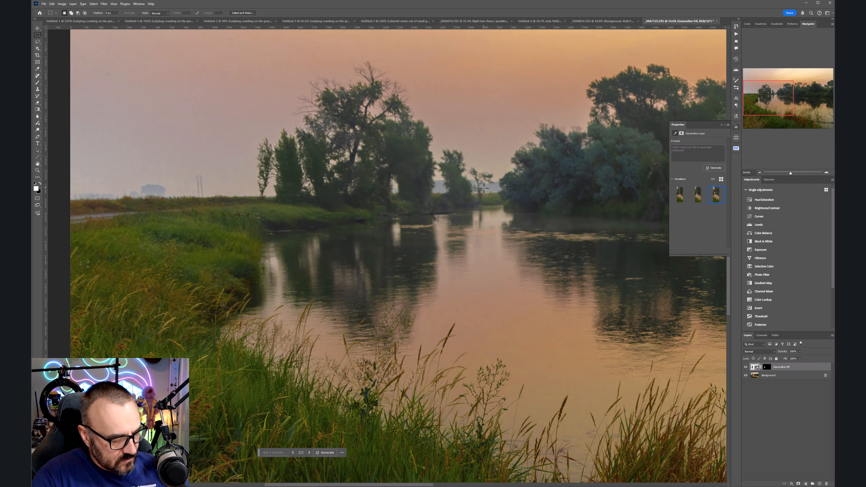
{"action": "scroll", "coordinate": [487, 191], "scroll_direction": "down", "scroll_amount": 5}
{"action": "left_click_drag", "start_coordinate": [573, 176], "coordinate": [475, 210]}
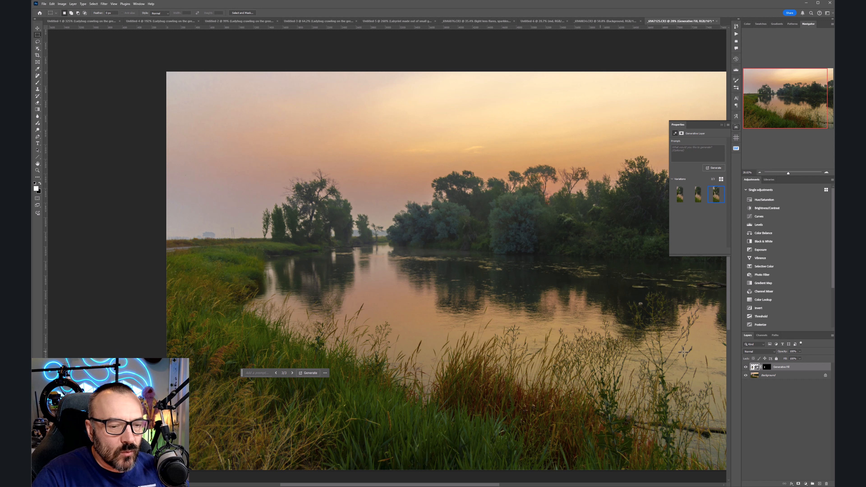
{"action": "left_click", "coordinate": [746, 366]}
{"action": "left_click", "coordinate": [774, 376]}
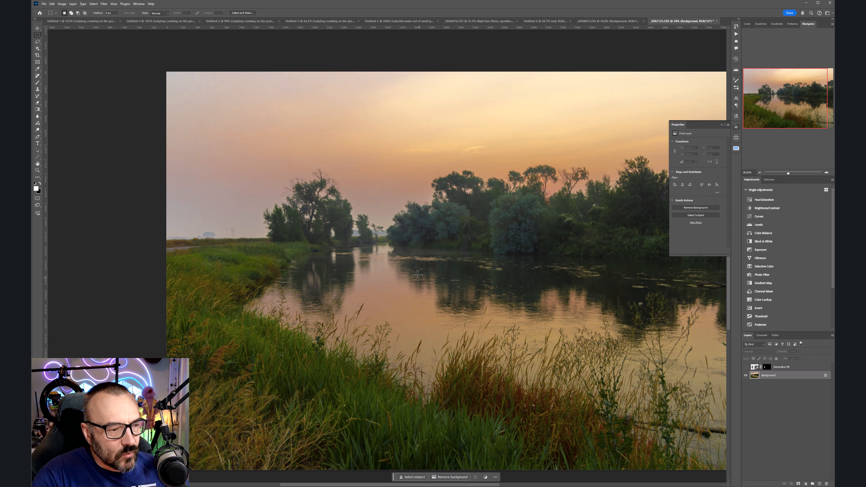
Select a small rectangle on the dark tree reflections mid-river and run Generative Fill with the prompt "jumping fish"
{"action": "left_click_drag", "start_coordinate": [457, 283], "coordinate": [551, 310]}
{"action": "left_click_drag", "start_coordinate": [421, 269], "coordinate": [481, 311]}
{"action": "left_click", "coordinate": [419, 319]}
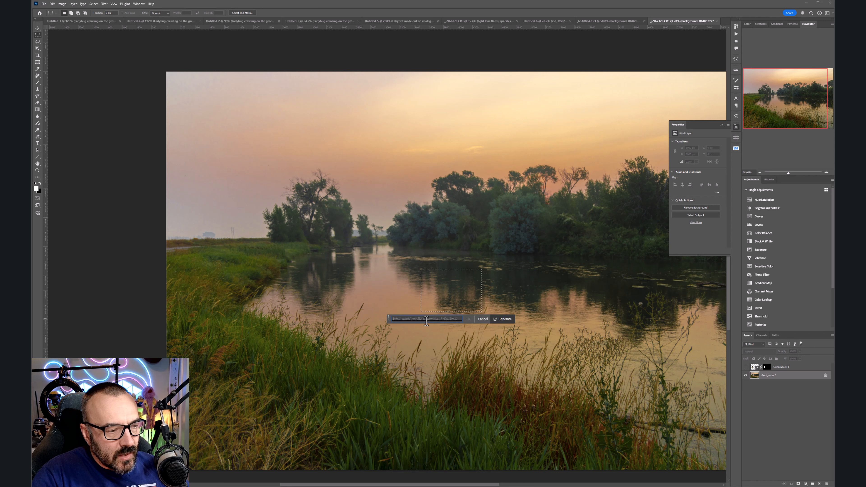
{"action": "left_click", "coordinate": [429, 319]}
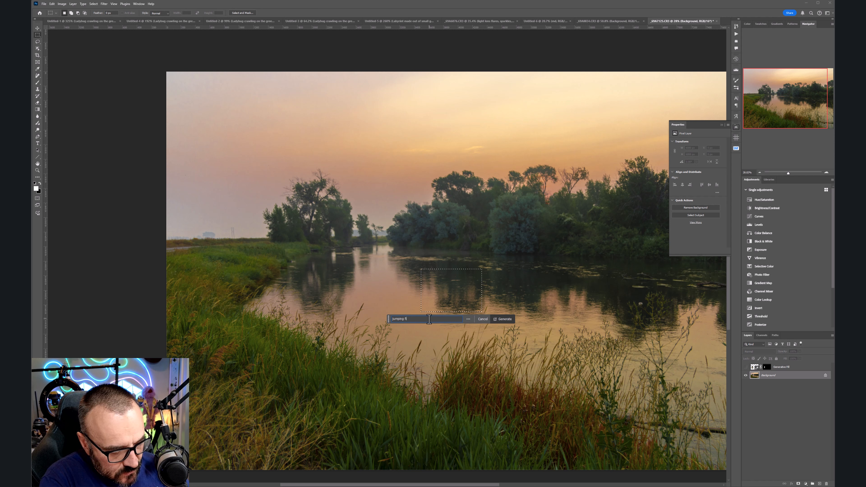
{"action": "type", "text": "jumping fish"}
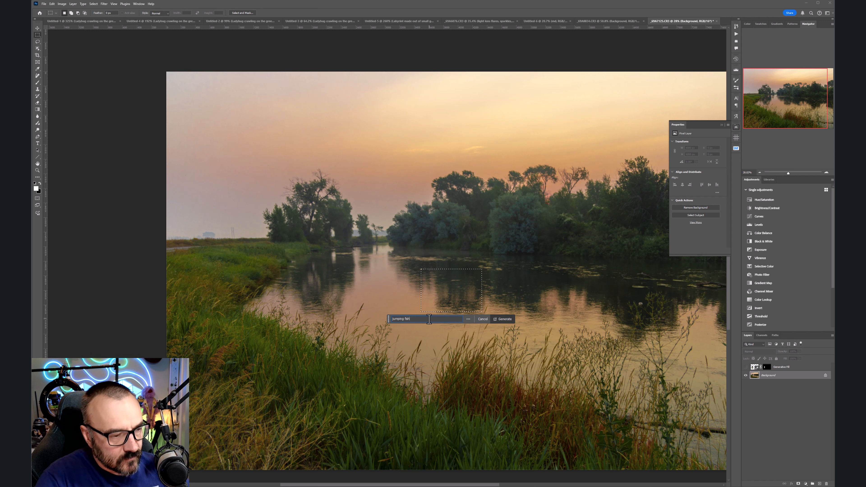
{"action": "left_click", "coordinate": [504, 319]}
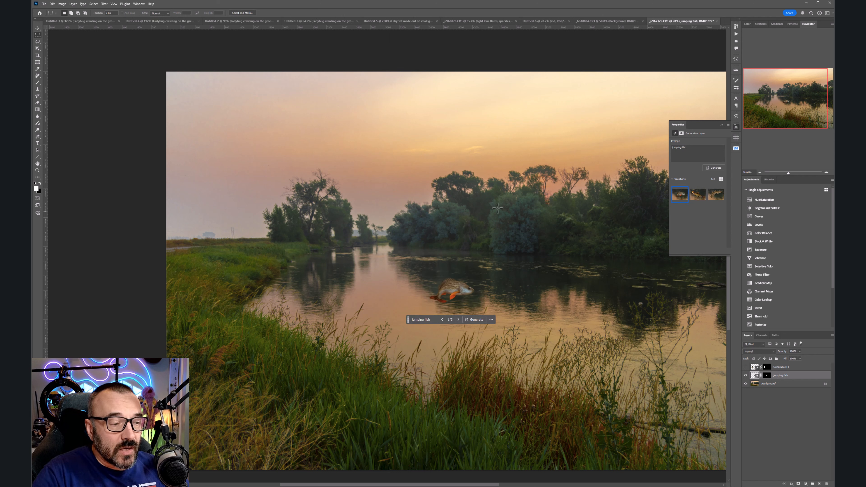
Choose the third variation of the jumping fish, hide that layer, and make the Background layer active
{"action": "left_click", "coordinate": [458, 319]}
{"action": "left_click", "coordinate": [459, 320]}
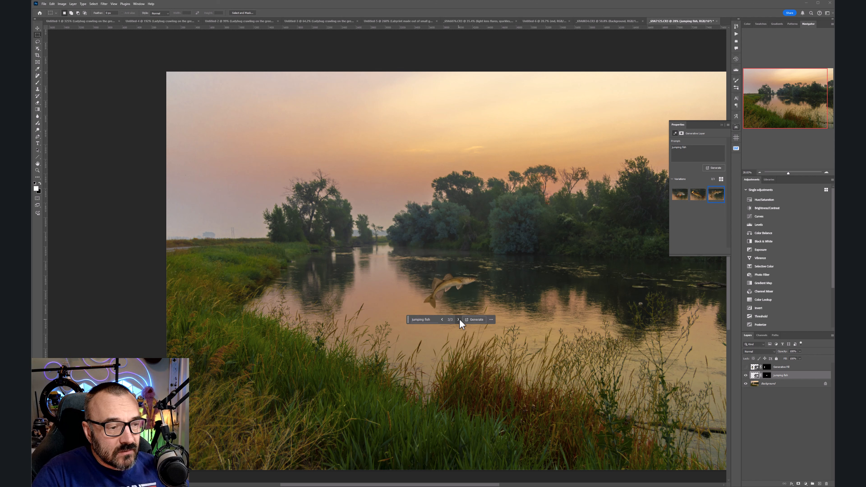
{"action": "left_click", "coordinate": [746, 375]}
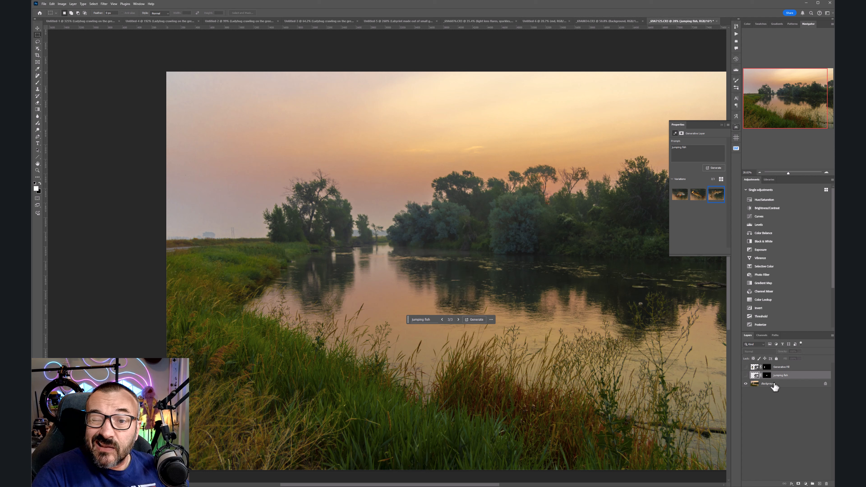
{"action": "left_click", "coordinate": [775, 385]}
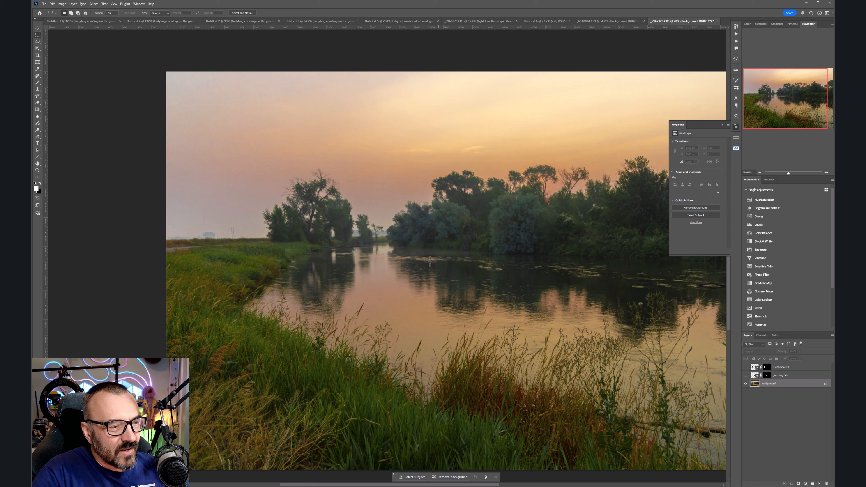
Select a small, nearly square area of water mid-river and run Generative Fill with the prompt "fish jumping out of water"
{"action": "left_click_drag", "start_coordinate": [422, 259], "coordinate": [497, 317]}
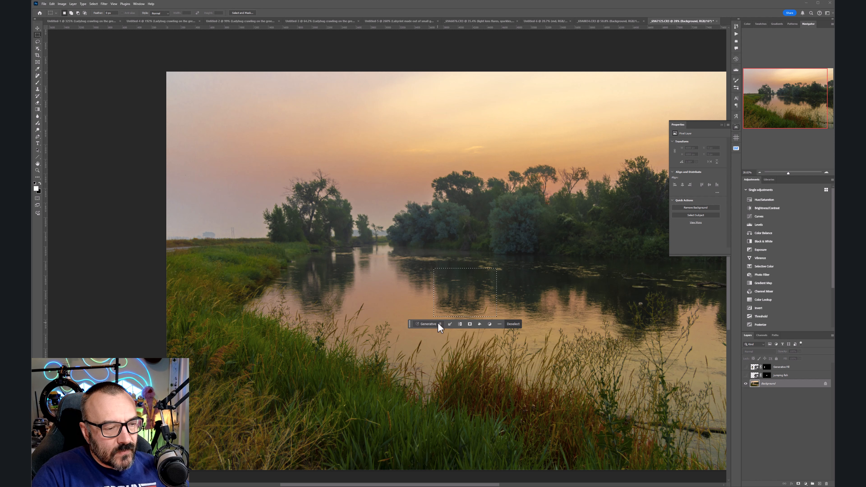
{"action": "left_click", "coordinate": [427, 324]}
{"action": "type", "text": "fish jum pinbg"}
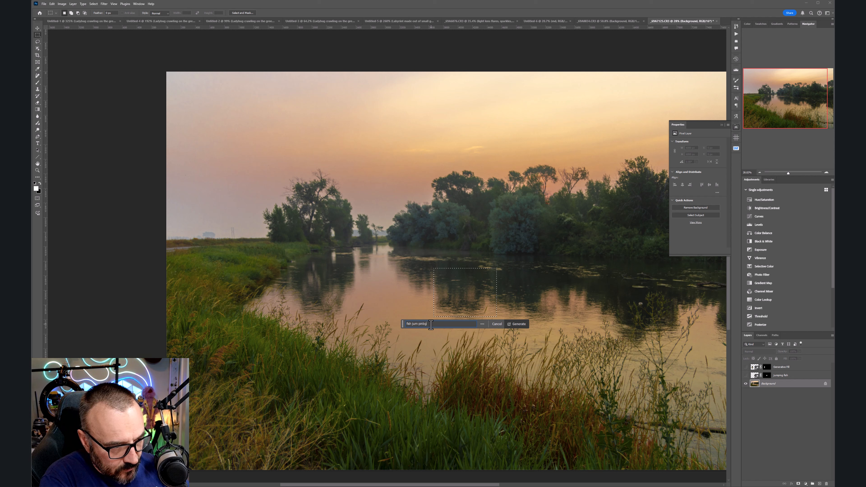
{"action": "key", "text": "BackSpace"}
{"action": "key", "text": "BackSpace"}
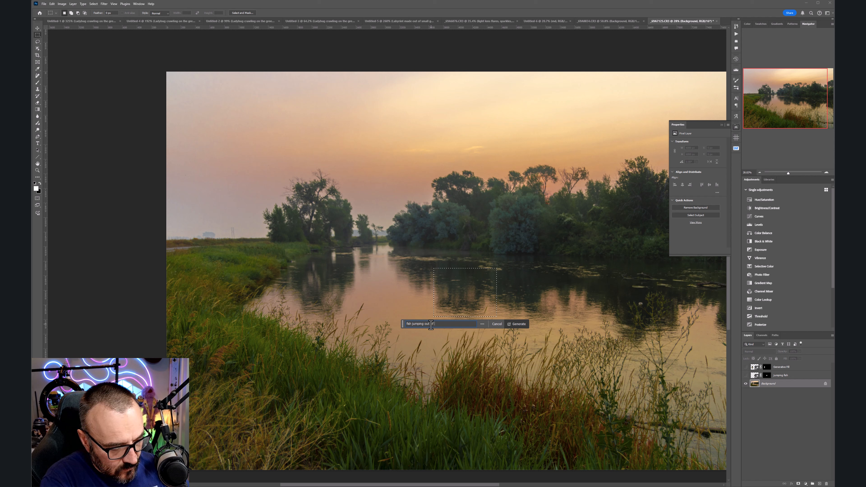
{"action": "type", "text": "er"}
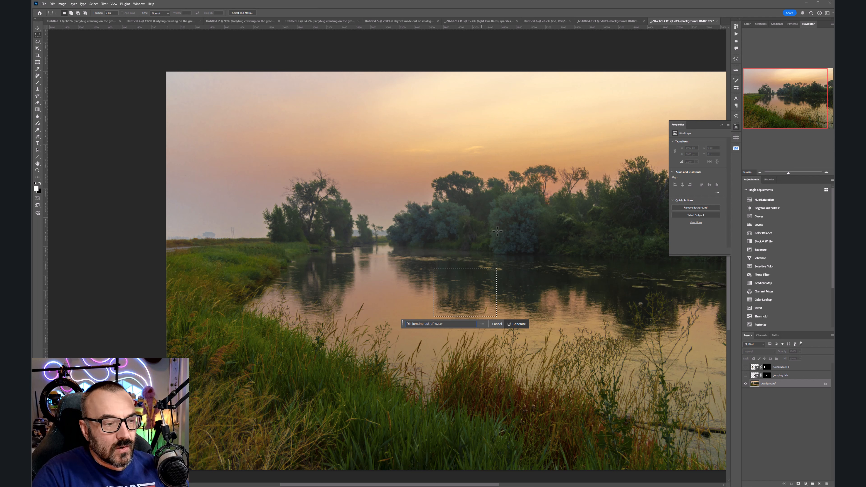
{"action": "left_click", "coordinate": [518, 324]}
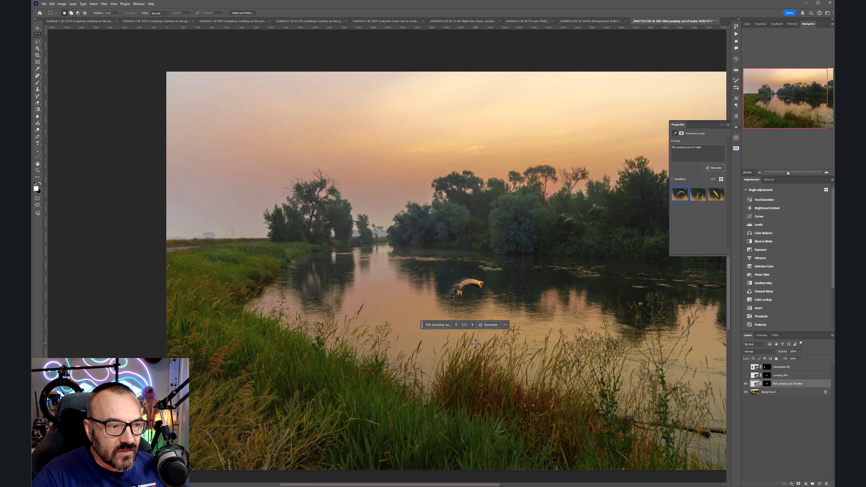
Compare the fish variations up close, choose the second one, and hide the "fish jumping out of water" layer
{"action": "left_click", "coordinate": [474, 325]}
{"action": "left_click", "coordinate": [473, 325]}
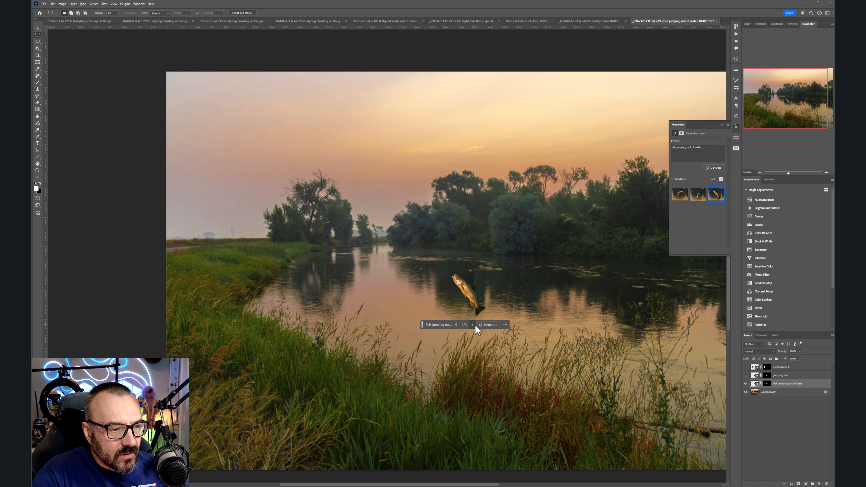
{"action": "scroll", "coordinate": [473, 300], "scroll_direction": "up", "scroll_amount": 1}
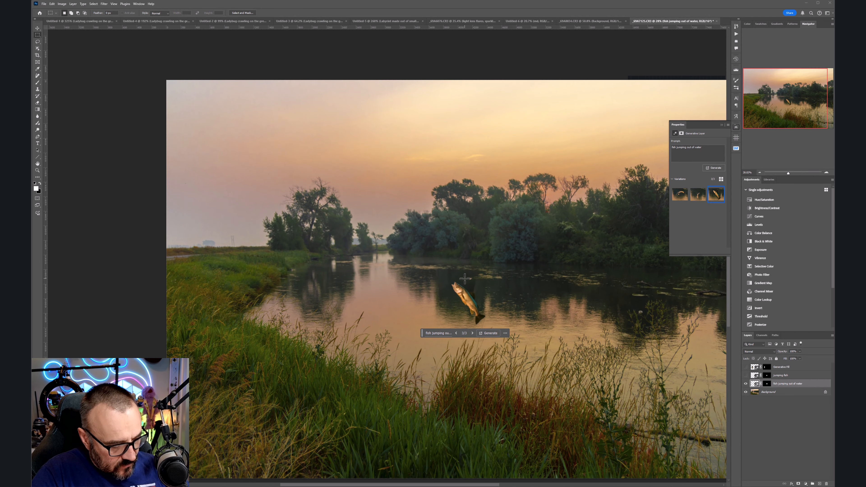
{"action": "scroll", "coordinate": [471, 299], "scroll_direction": "up", "scroll_amount": 4}
{"action": "scroll", "coordinate": [461, 308], "scroll_direction": "up", "scroll_amount": 5}
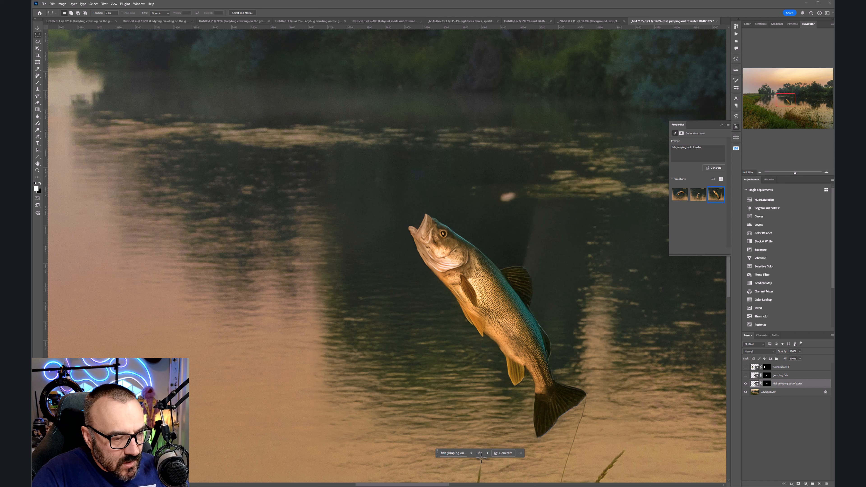
{"action": "left_click", "coordinate": [487, 453]}
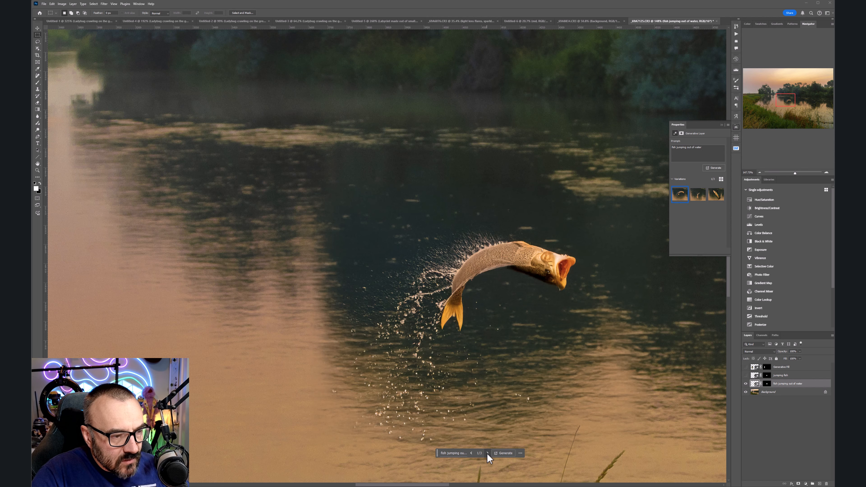
{"action": "left_click", "coordinate": [487, 453]}
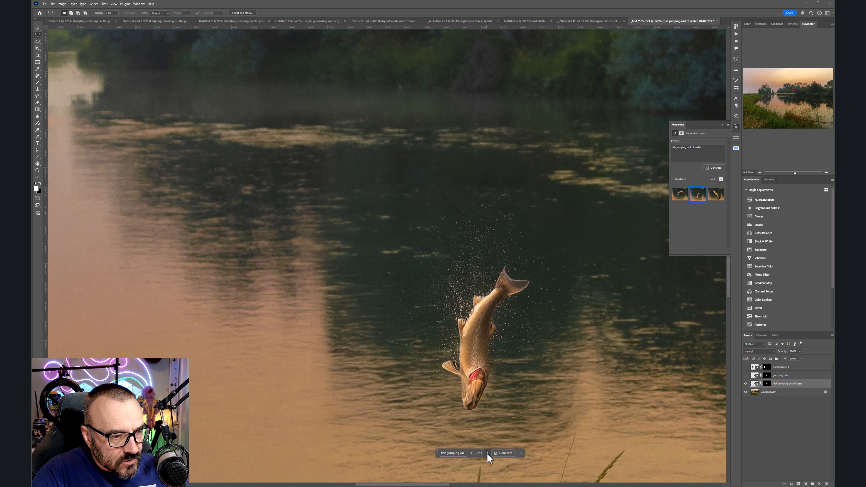
{"action": "scroll", "coordinate": [486, 313], "scroll_direction": "down", "scroll_amount": 6}
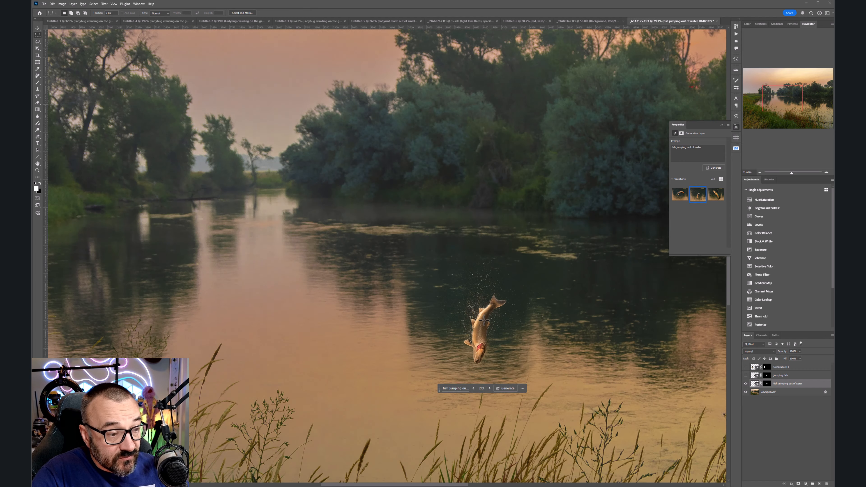
{"action": "left_click", "coordinate": [746, 385]}
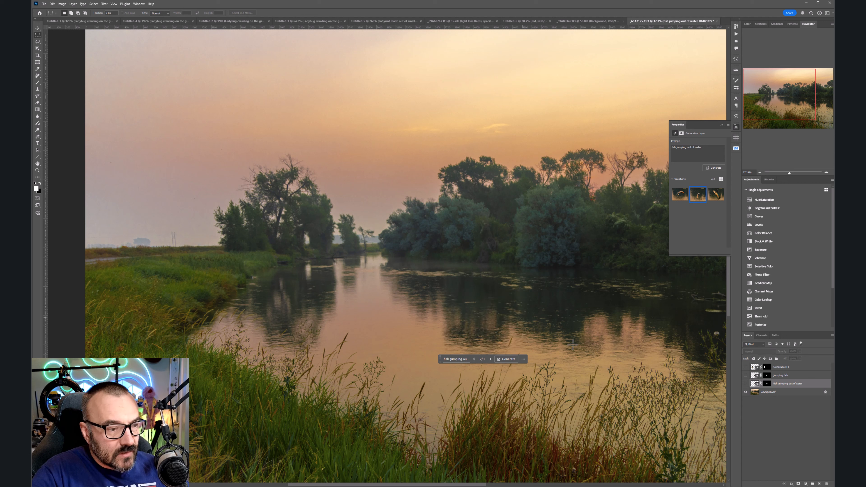
Select a much larger rectangle of water below the far trees and run Generative Fill with the prompt "Fish jumping out of water"
{"action": "left_click_drag", "start_coordinate": [388, 223], "coordinate": [532, 333]}
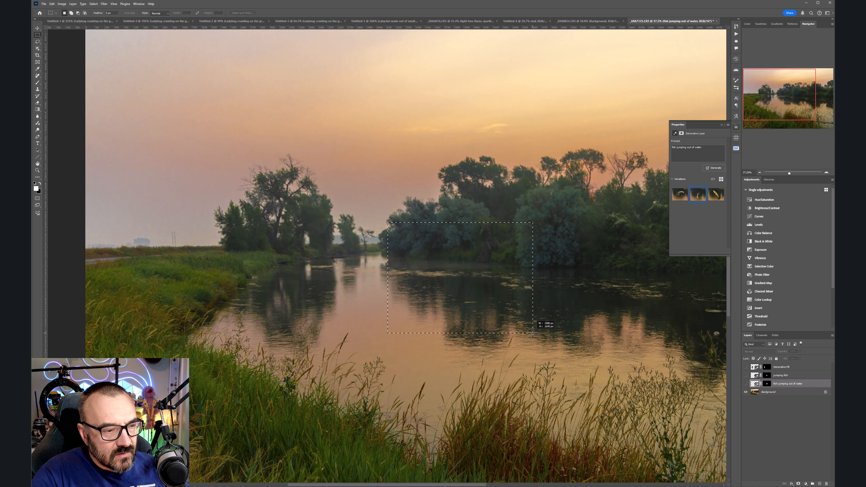
{"action": "mouse_move", "coordinate": [523, 295]}
{"action": "left_mouse_down"}
{"action": "mouse_move", "coordinate": [521, 286]}
{"action": "mouse_move", "coordinate": [503, 296]}
{"action": "mouse_move", "coordinate": [513, 294]}
{"action": "left_mouse_up"}
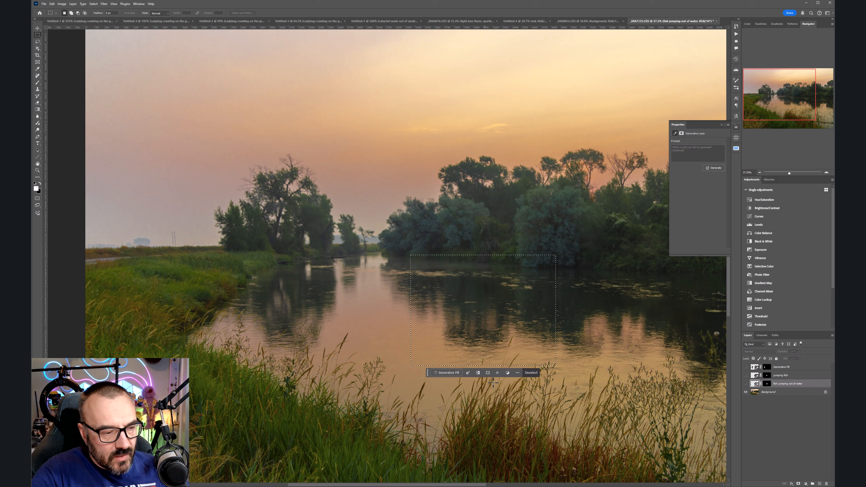
{"action": "left_click", "coordinate": [448, 373]}
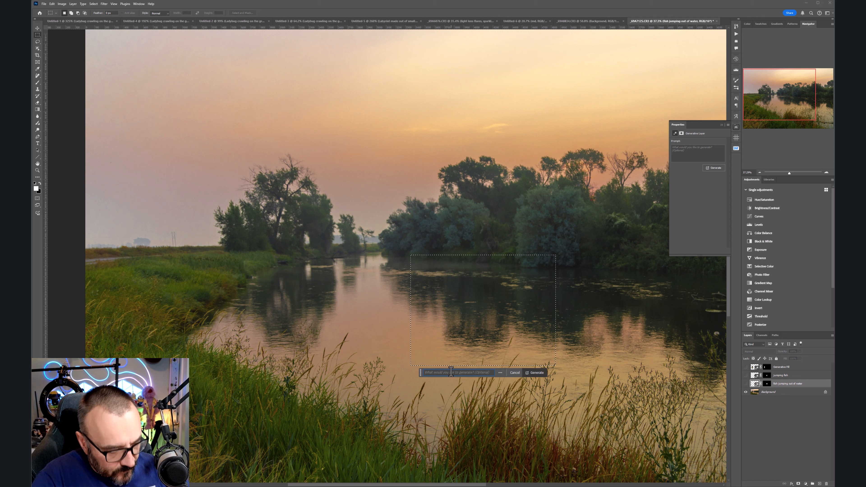
{"action": "type", "text": "Fish jumping ou"}
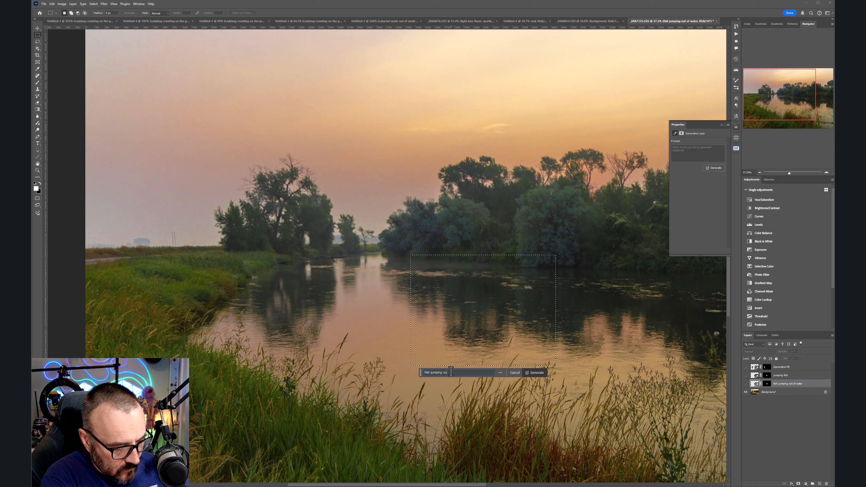
{"action": "type", "text": "t of water"}
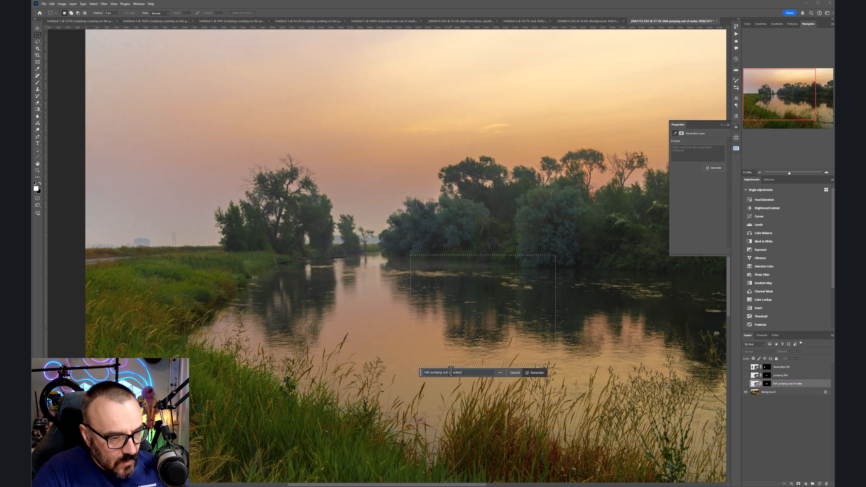
{"action": "left_click", "coordinate": [533, 372]}
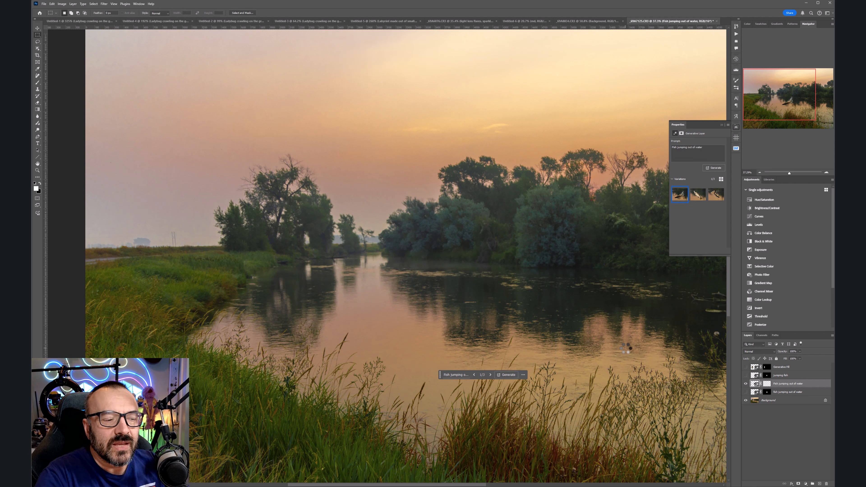
Choose the third variation of the large generated fish and hide its layer
{"action": "left_click", "coordinate": [491, 375]}
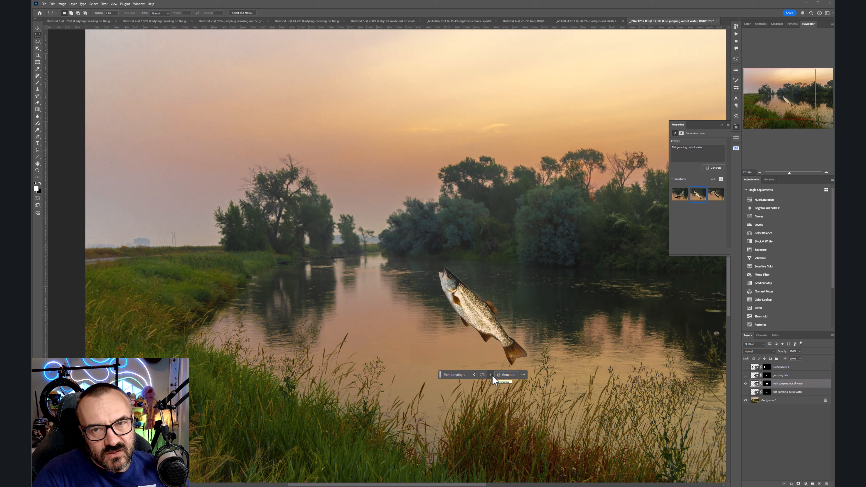
{"action": "left_click", "coordinate": [491, 374]}
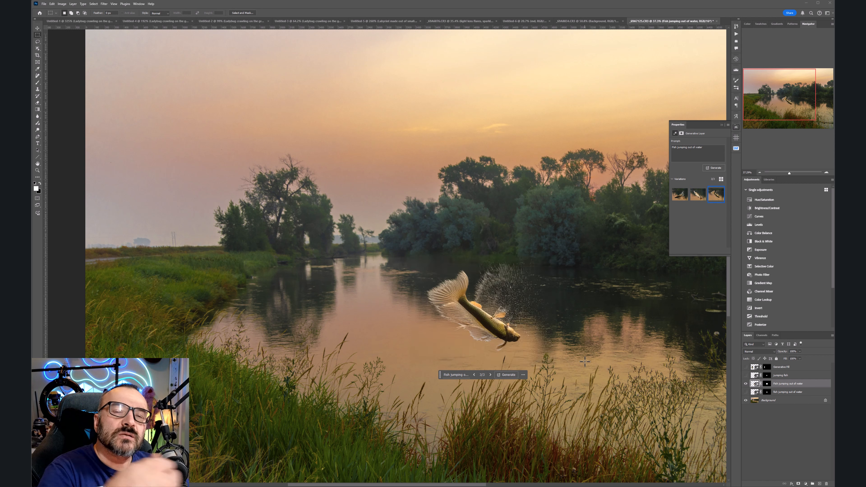
{"action": "left_click", "coordinate": [746, 384]}
Select a wide, short rectangle of water mid-river and run Generative Fill with the prompt "fish splashing and jumping out of the river, ripples on the water, small drips"
{"action": "left_click_drag", "start_coordinate": [466, 300], "coordinate": [610, 343]}
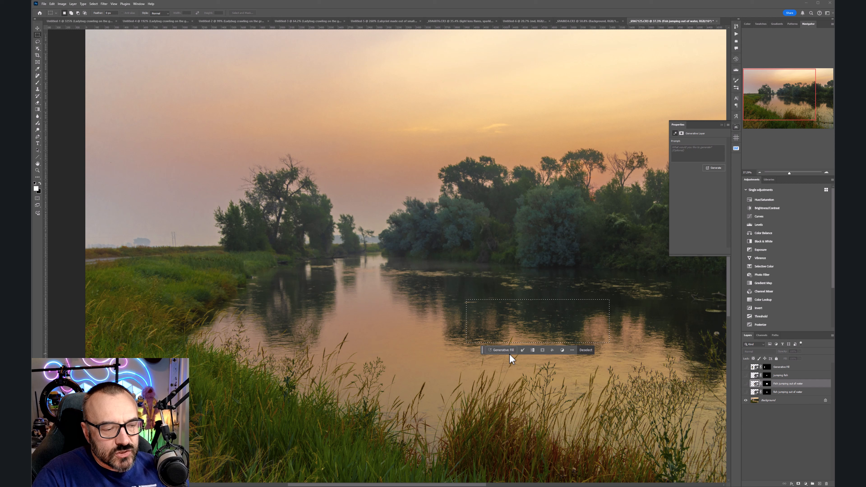
{"action": "left_click", "coordinate": [509, 352]}
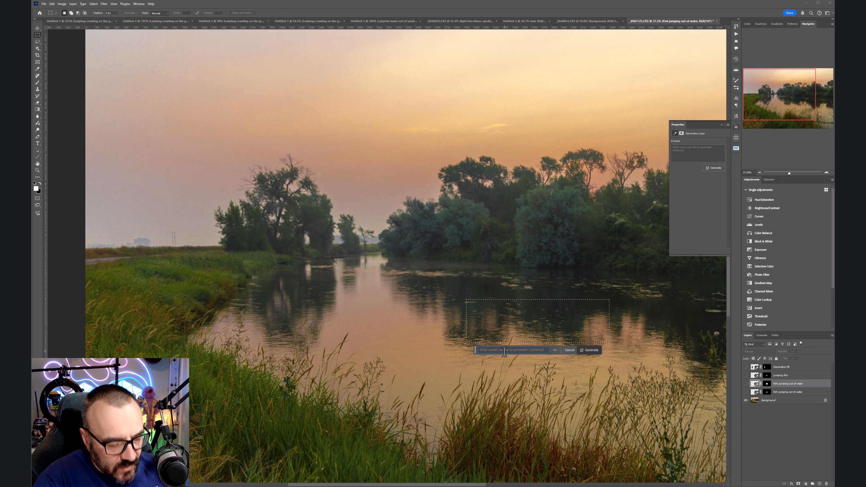
{"action": "type", "text": "s"}
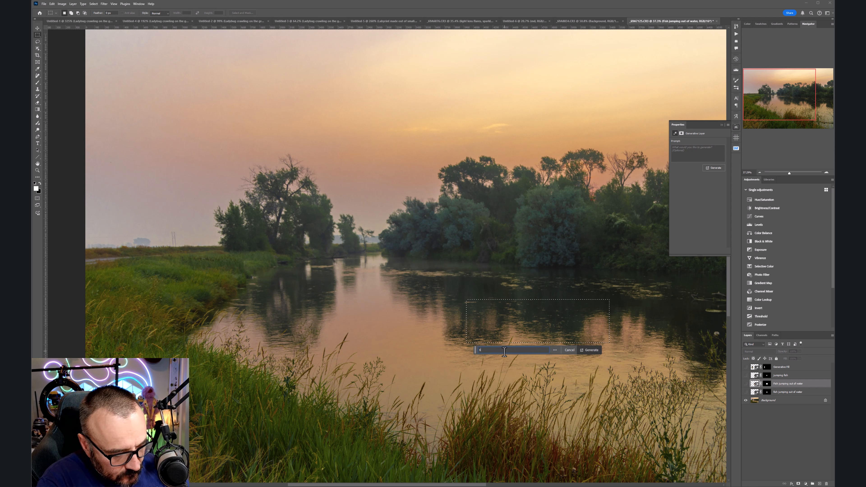
{"action": "key", "text": "BackSpace"}
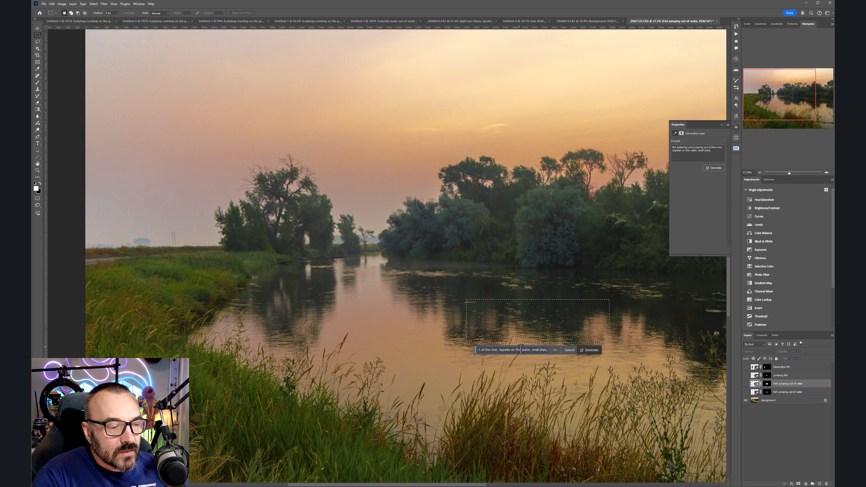
{"action": "left_click_drag", "start_coordinate": [547, 350], "coordinate": [464, 354]}
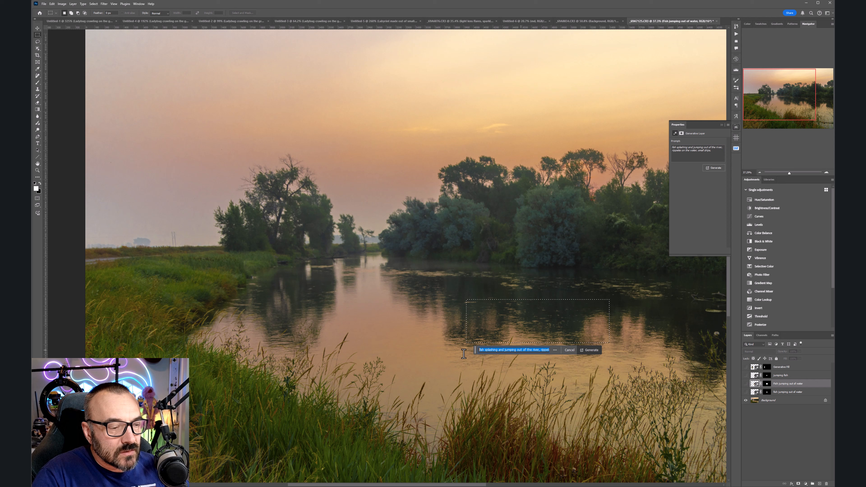
{"action": "left_click", "coordinate": [503, 351]}
{"action": "left_click_drag", "start_coordinate": [535, 351], "coordinate": [553, 353]}
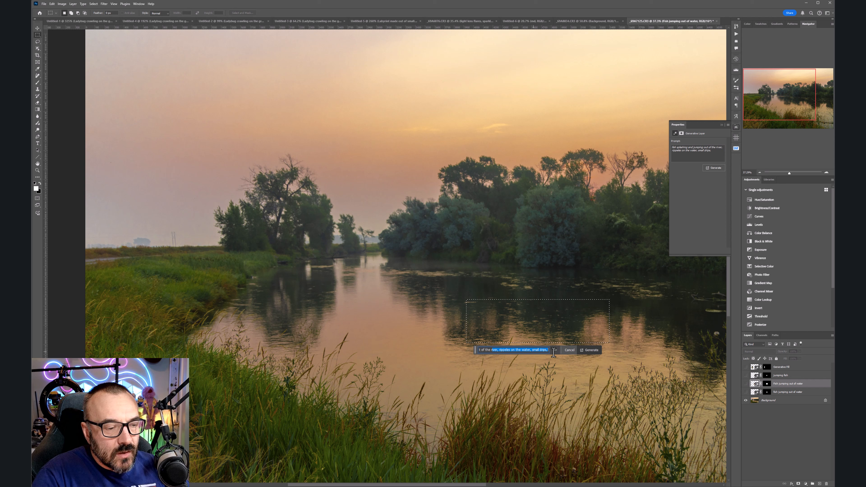
{"action": "left_click", "coordinate": [543, 350]}
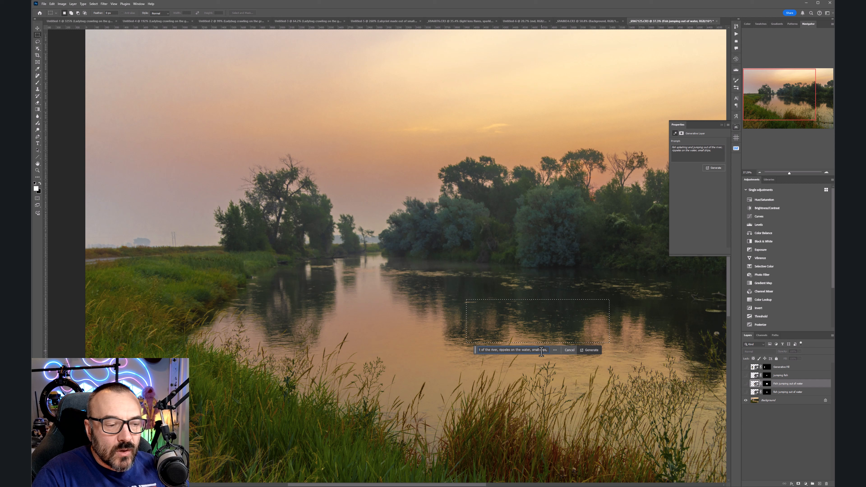
{"action": "left_click", "coordinate": [591, 351]}
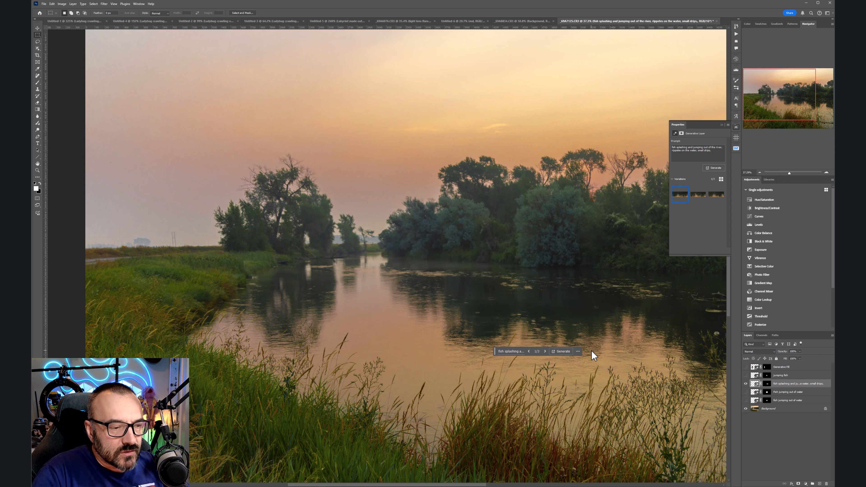
Cycle through the splashing fish variations, choose the third one, and hide its layer
{"action": "left_click", "coordinate": [545, 351]}
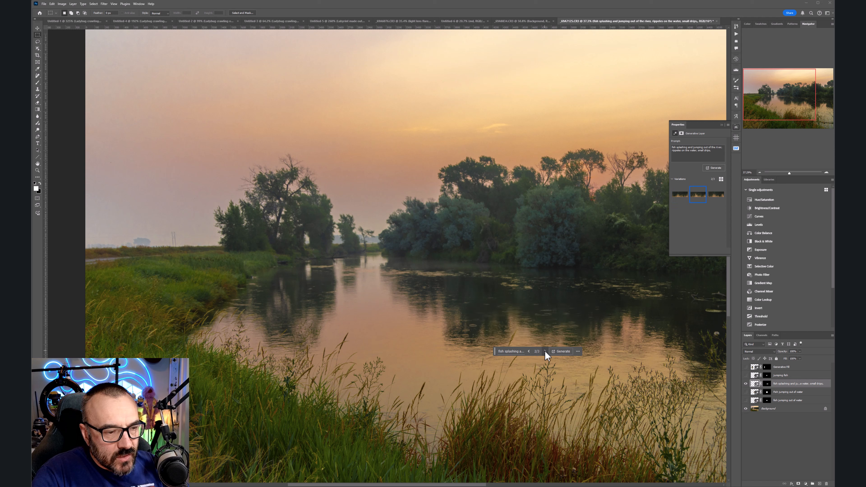
{"action": "left_click", "coordinate": [545, 351]}
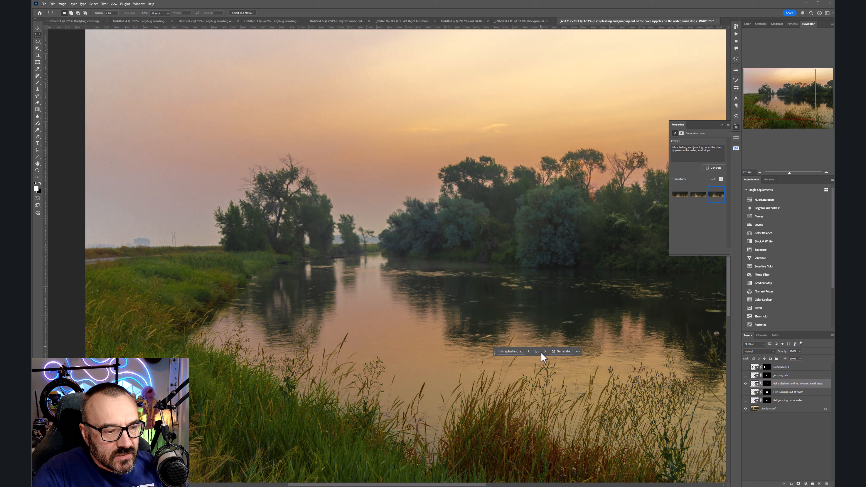
{"action": "left_click", "coordinate": [545, 351]}
{"action": "left_click", "coordinate": [544, 351]}
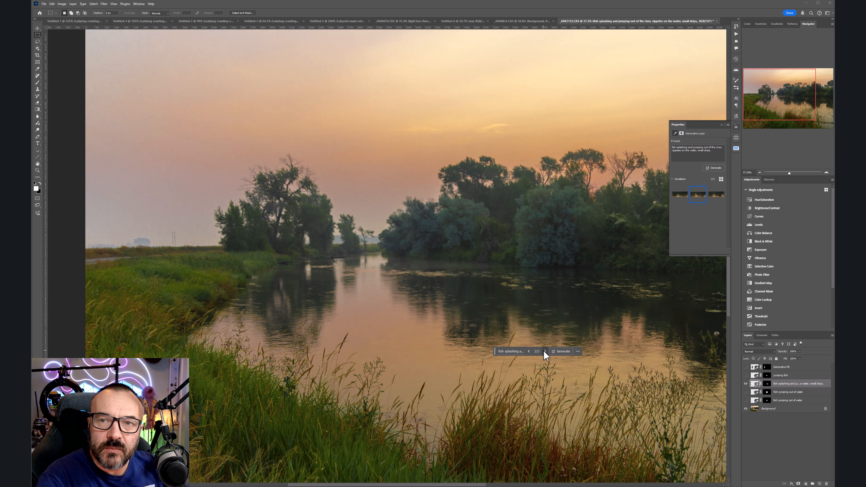
{"action": "left_click", "coordinate": [544, 351]}
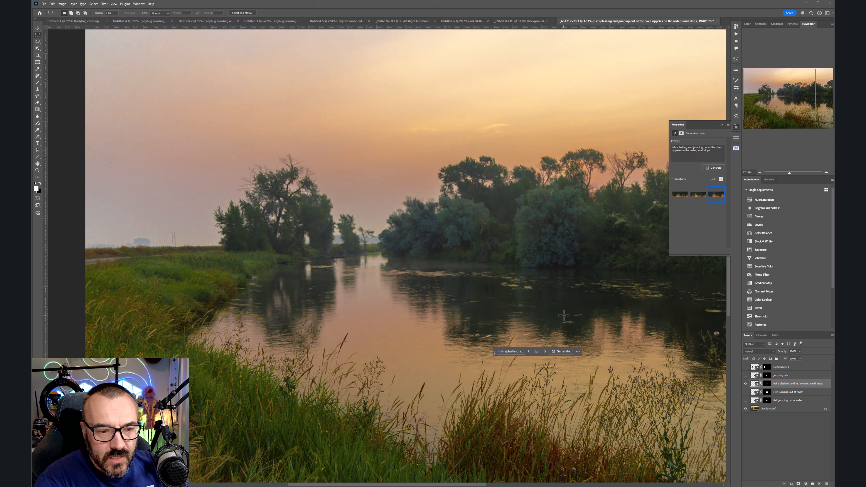
{"action": "left_click", "coordinate": [746, 384]}
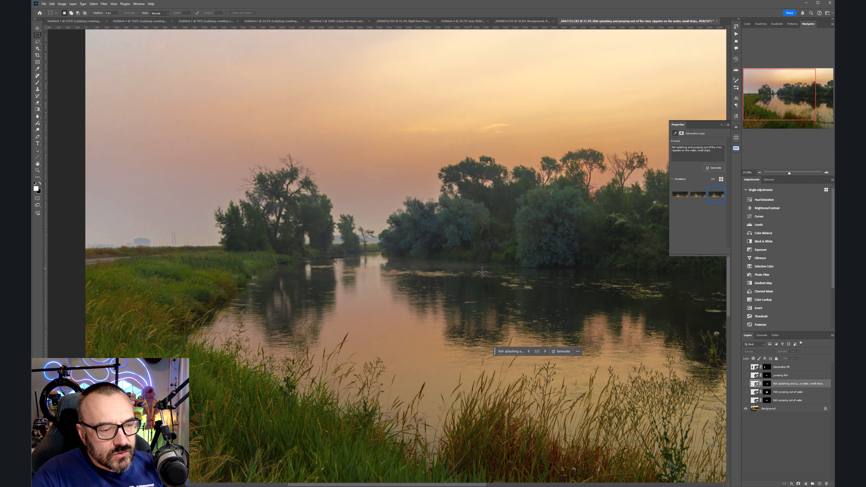
Select a rectangle of water around the floating branch near the far bank and enter the Generative Fill prompt "Mermaid picking from the water"
{"action": "left_click_drag", "start_coordinate": [548, 275], "coordinate": [489, 306]}
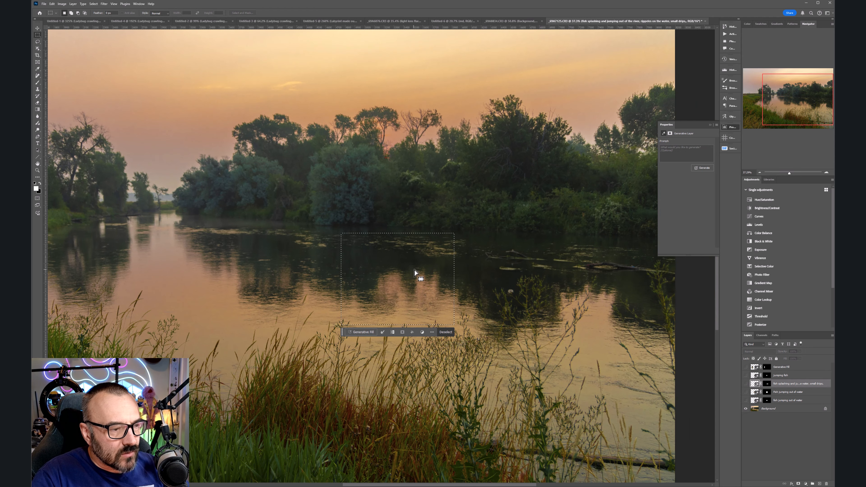
{"action": "left_click", "coordinate": [576, 272]}
{"action": "left_click_drag", "start_coordinate": [540, 239], "coordinate": [638, 292]}
{"action": "left_click", "coordinate": [555, 299]}
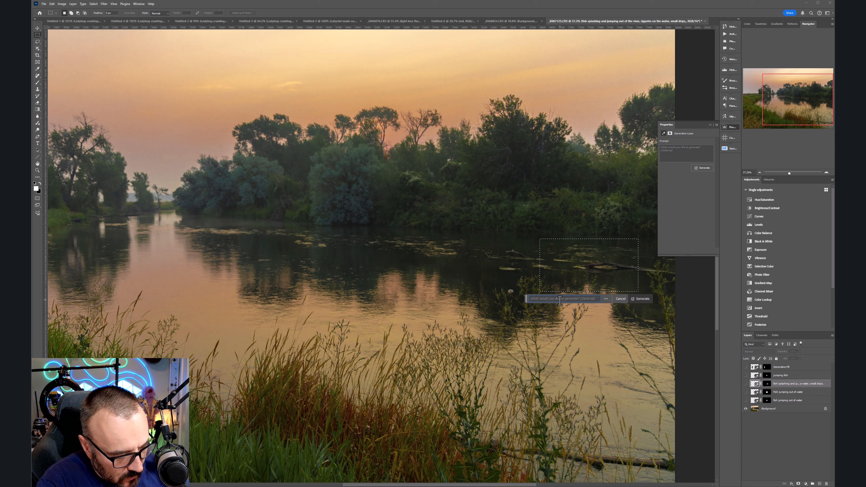
{"action": "type", "text": "Marmaid picking from"}
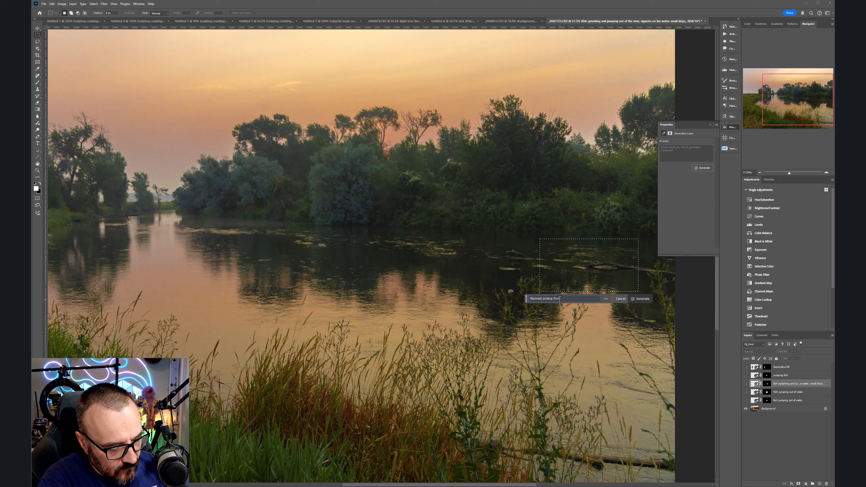
{"action": "type", "text": "r"}
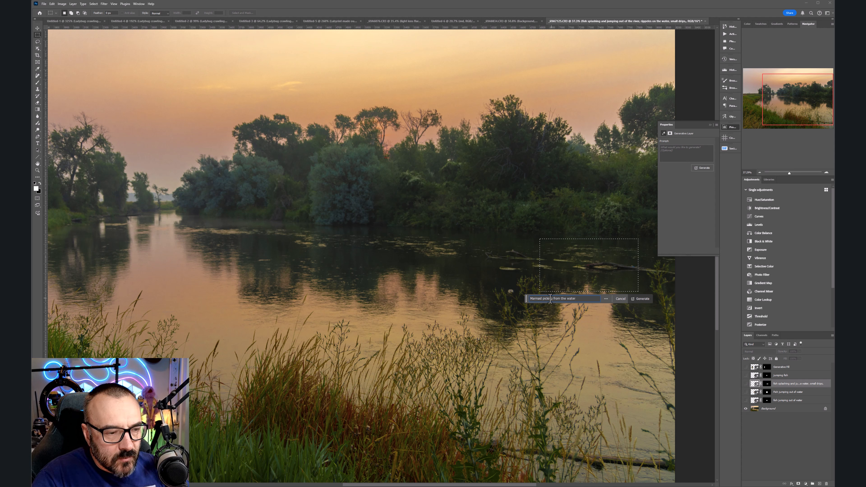
Reword the Generative Fill prompt to "Mermaid swiming in the river" and generate the result
{"action": "double_click", "coordinate": [550, 299]}
{"action": "type", "text": "swi"}
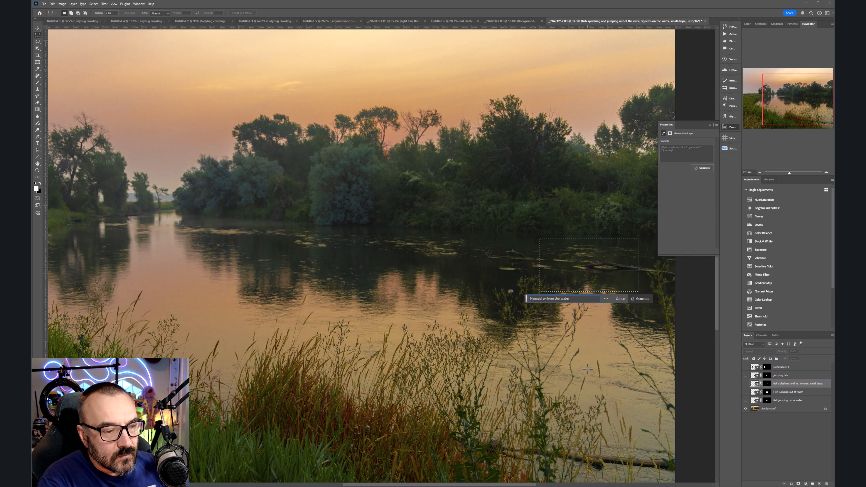
{"action": "type", "text": "ming"}
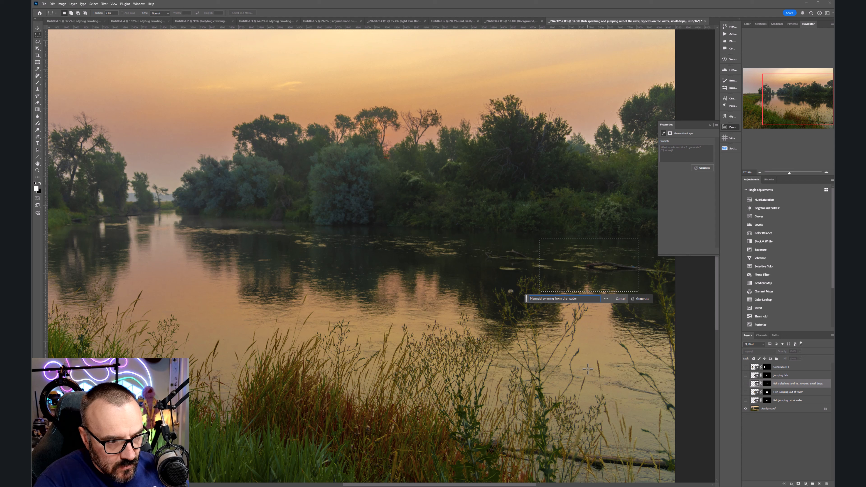
{"action": "key", "text": "Delete"}
{"action": "key", "text": "Delete"}
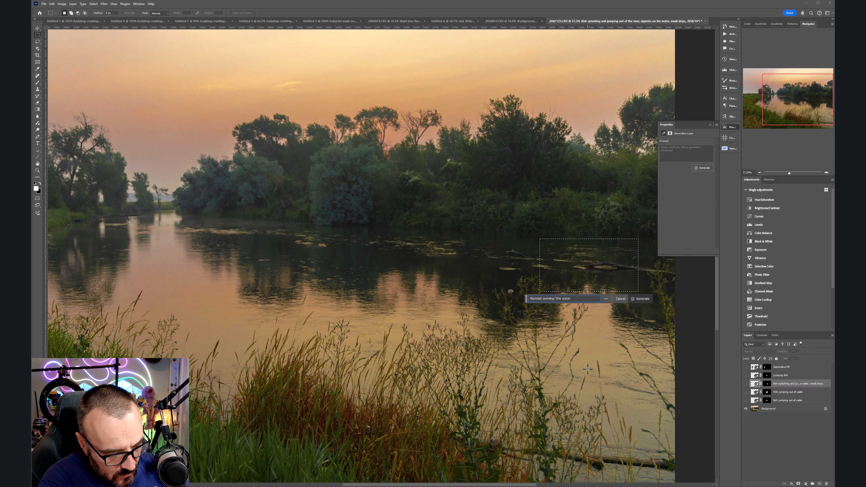
{"action": "type", "text": "in the river"}
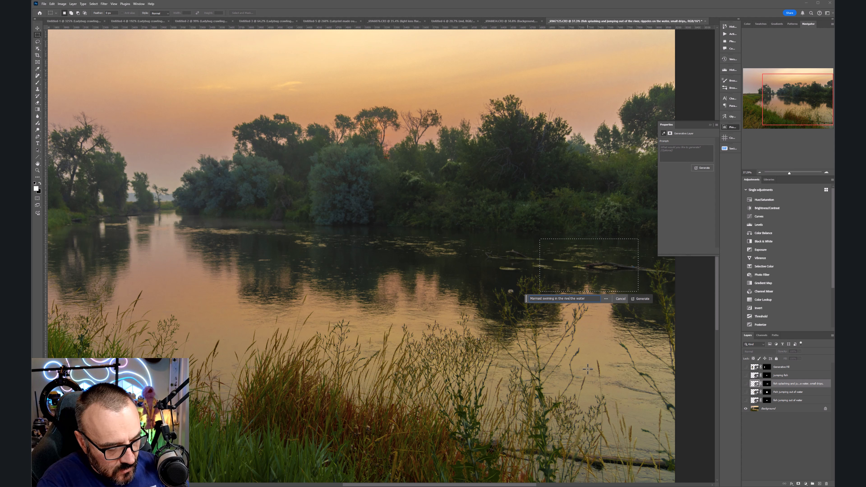
{"action": "key", "text": "Delete"}
{"action": "key", "text": "Delete"}
{"action": "key", "text": "Delete"}
{"action": "key", "text": "Delete"}
{"action": "key", "text": "Delete"}
{"action": "key", "text": "Delete"}
{"action": "key", "text": "Delete"}
{"action": "key", "text": "Delete"}
{"action": "key", "text": "Delete"}
{"action": "key", "text": "Delete"}
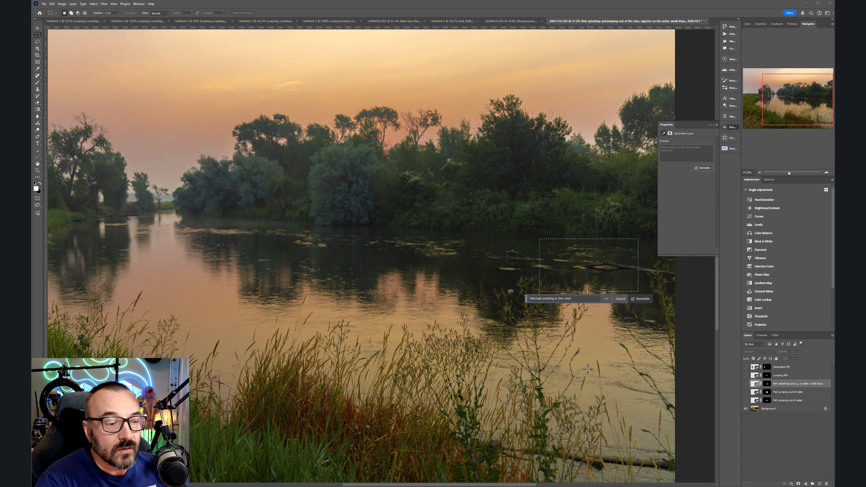
{"action": "left_click", "coordinate": [641, 299]}
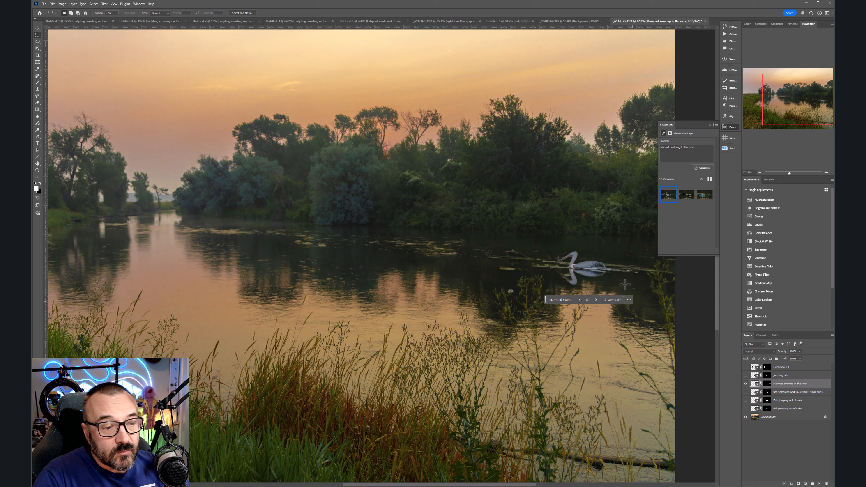
Compare the mermaid variations, choose the third one, and hide the mermaid layer
{"action": "left_click", "coordinate": [596, 300]}
{"action": "left_click", "coordinate": [596, 300]}
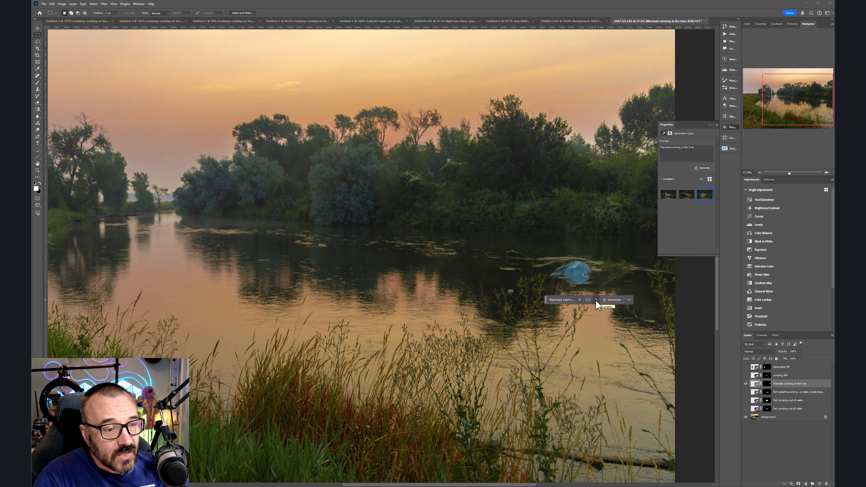
{"action": "left_click", "coordinate": [596, 300]}
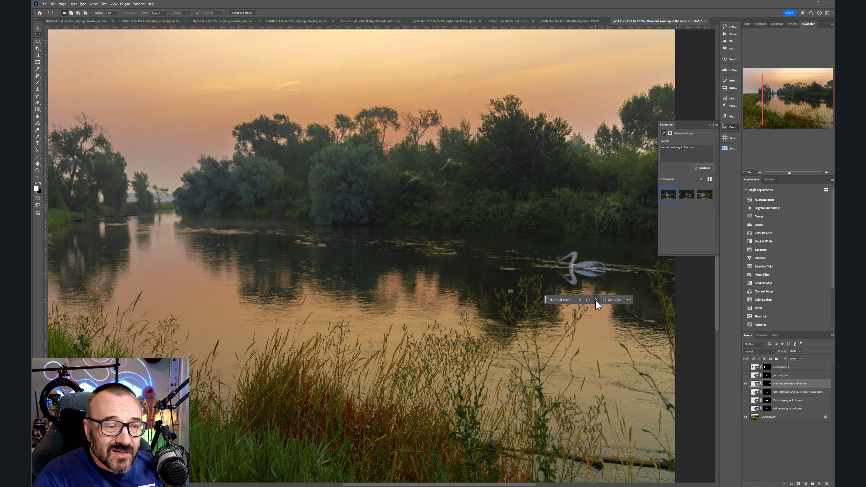
{"action": "left_click", "coordinate": [596, 300]}
{"action": "left_click", "coordinate": [596, 300]}
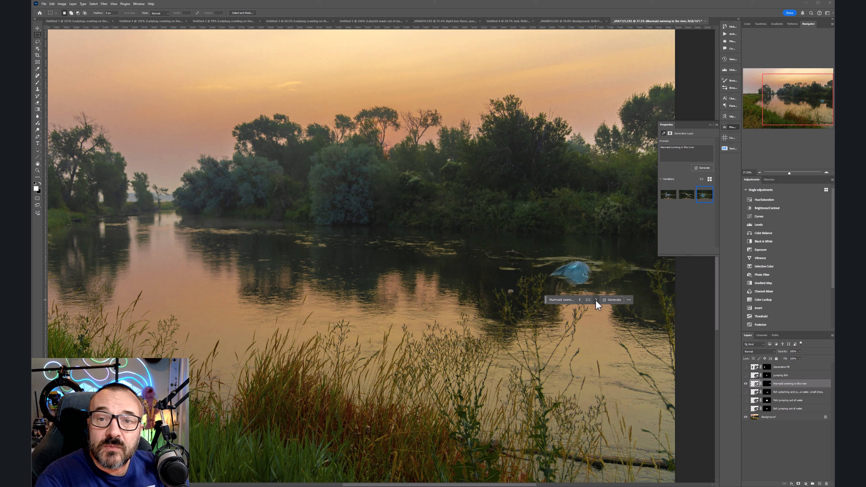
{"action": "left_click", "coordinate": [745, 384]}
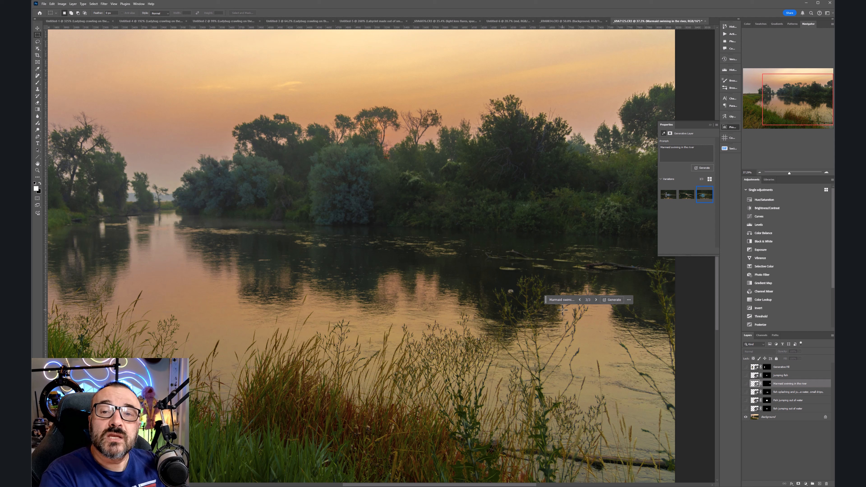